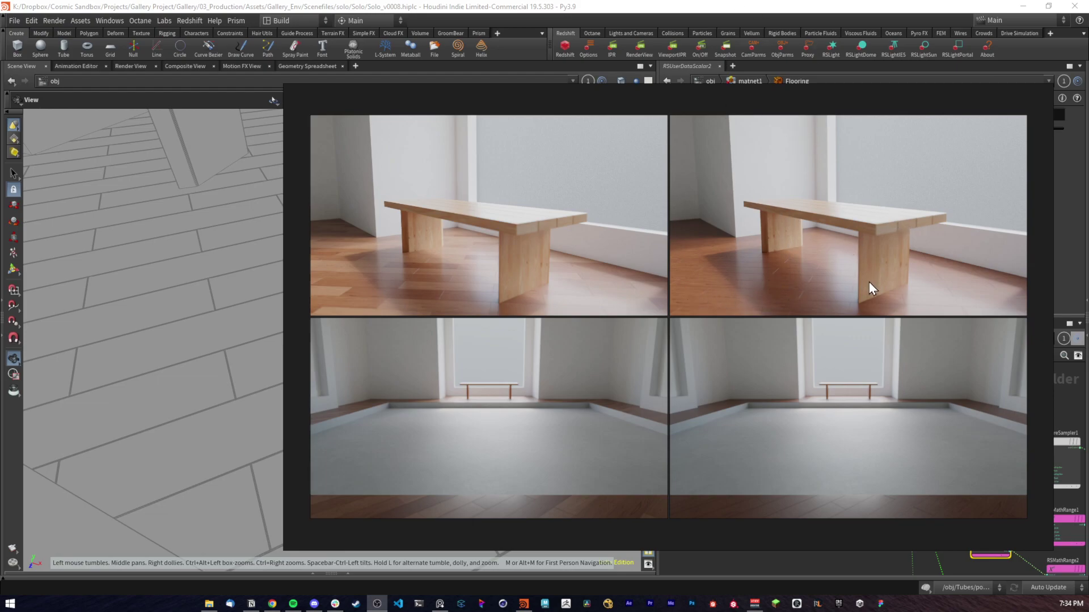
# Step: Examine the wood floor in the two bench close-up renders, comparing the uniform planks with the varied ones
pyautogui.scroll(5, 809, 284)
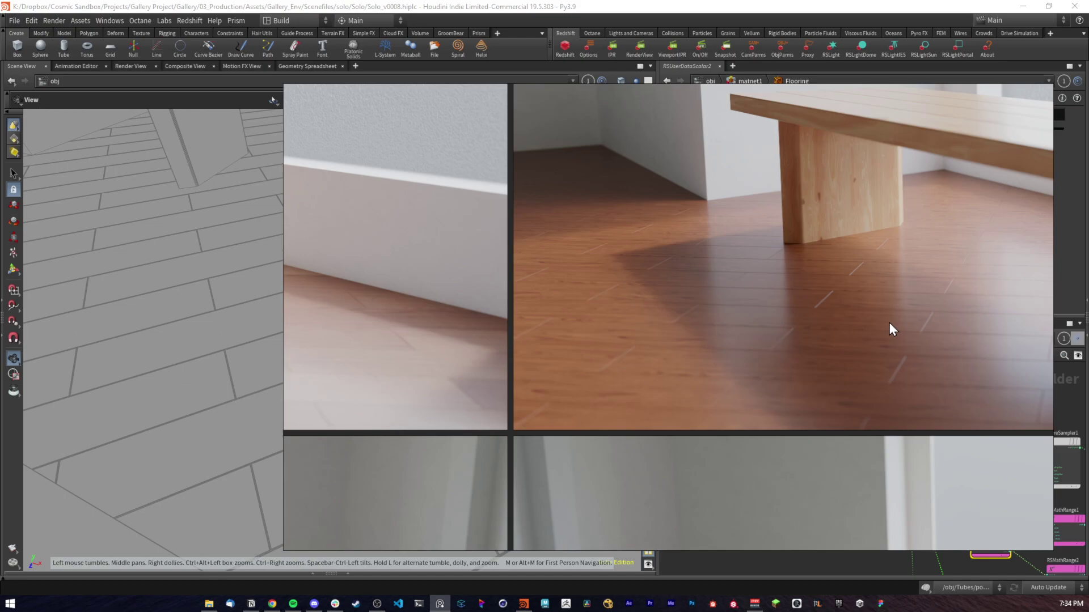
pyautogui.scroll(-2, 817, 319)
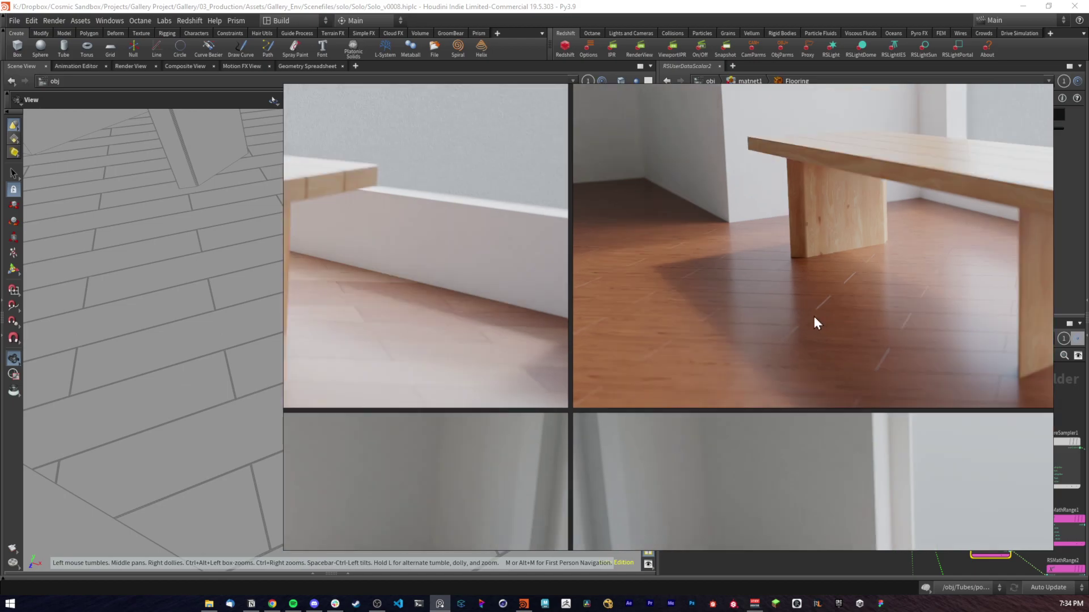
pyautogui.moveTo(793, 308); pyautogui.dragTo(707, 316, button='middle')
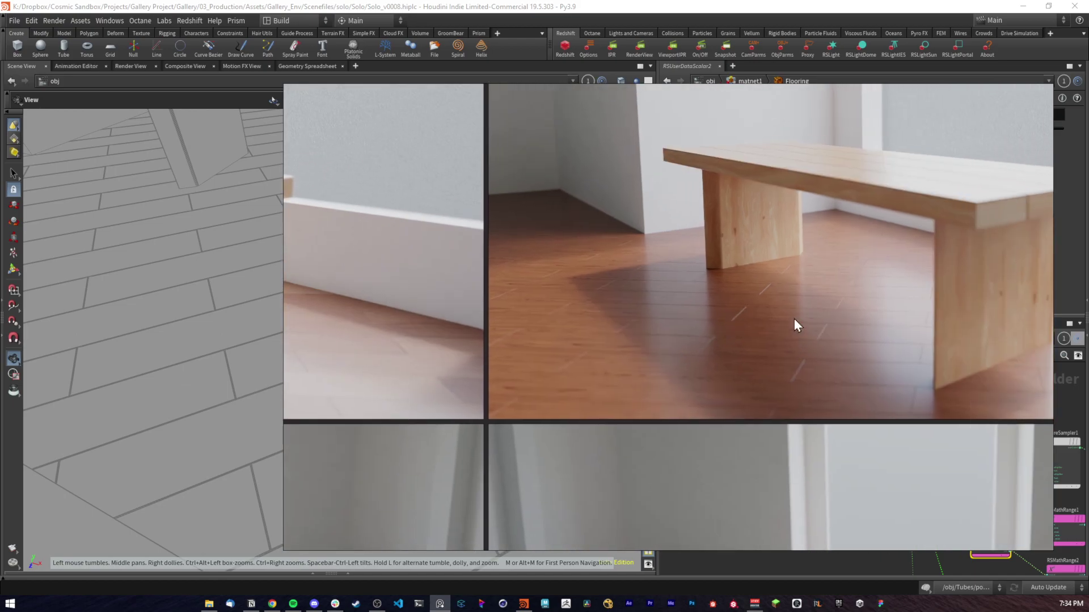
pyautogui.moveTo(739, 322)
pyautogui.mouseDown(button='middle')
pyautogui.moveTo(700, 371)
pyautogui.moveTo(787, 346)
pyautogui.moveTo(696, 322)
pyautogui.moveTo(750, 337)
pyautogui.mouseUp(button='middle')
pyautogui.scroll(-2, 745, 336)
pyautogui.scroll(3, 733, 356)
pyautogui.scroll(-3, 737, 337)
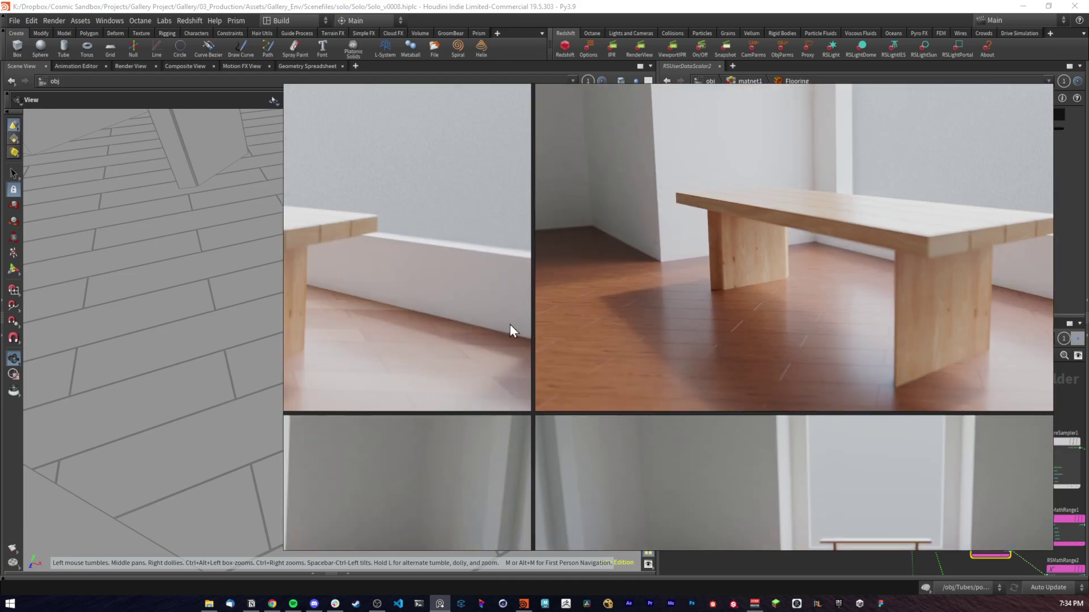
pyautogui.moveTo(431, 321); pyautogui.dragTo(806, 349, button='middle')
pyautogui.scroll(3, 605, 346)
pyautogui.moveTo(604, 346); pyautogui.dragTo(849, 356, button='middle')
pyautogui.scroll(1, 849, 356)
pyautogui.moveTo(703, 336); pyautogui.dragTo(838, 286, button='middle')
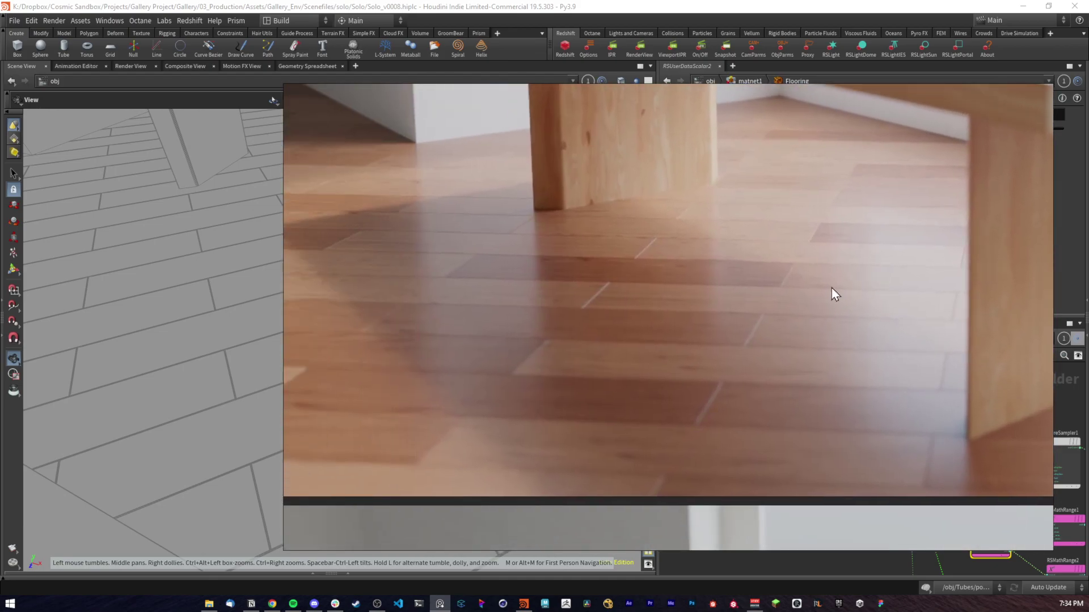
pyautogui.scroll(-1, 790, 207)
pyautogui.scroll(-1, 466, 206)
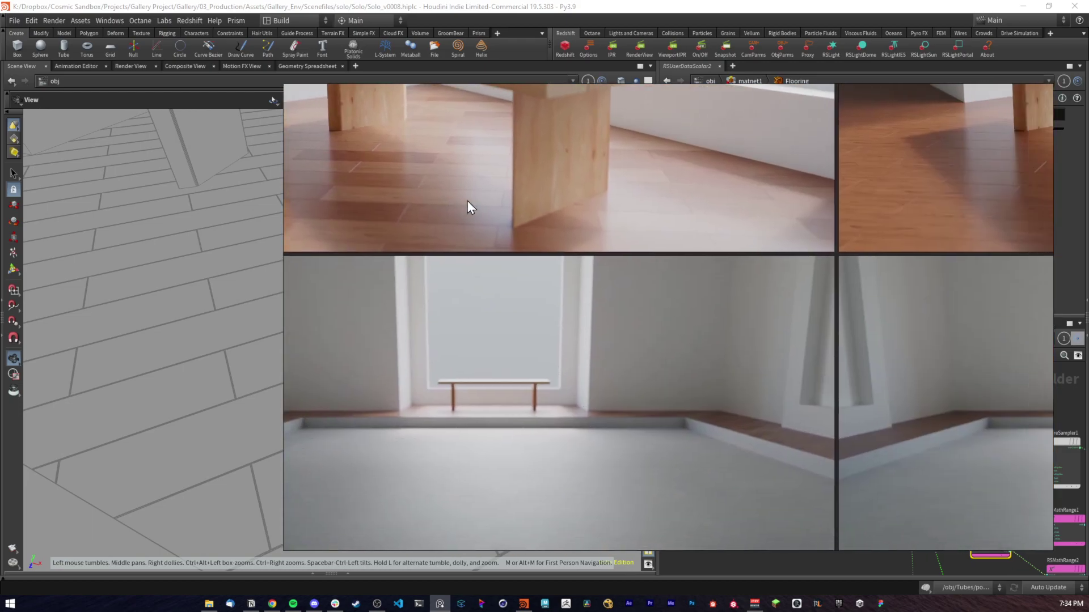
# Step: Examine the wood flooring in the two wide gallery room renders and compare all four images
pyautogui.scroll(2, 613, 219)
pyautogui.scroll(1, 764, 341)
pyautogui.scroll(-1, 764, 342)
pyautogui.scroll(1, 813, 337)
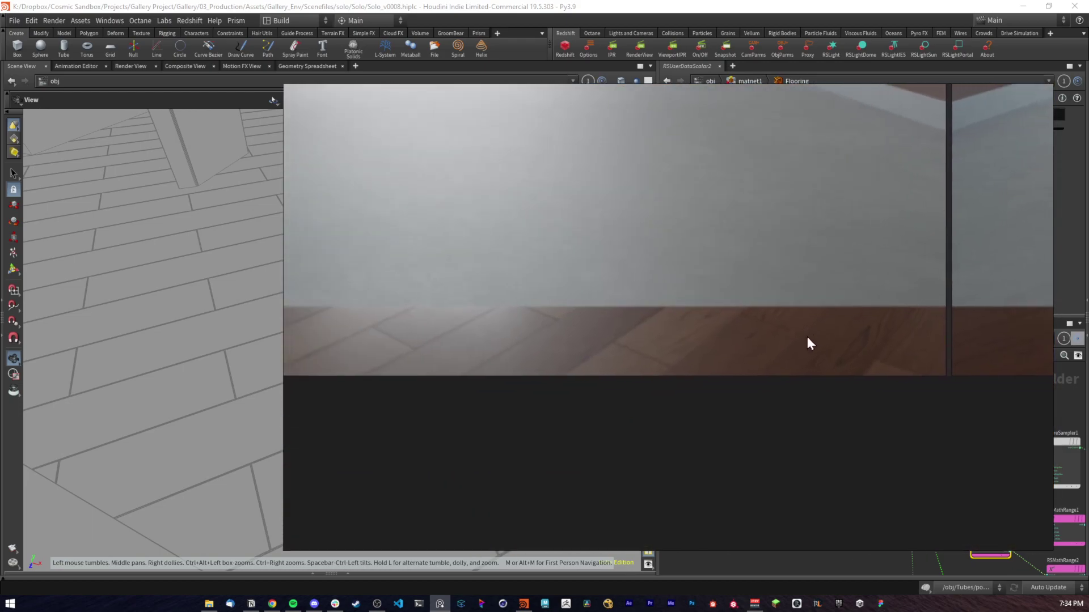
pyautogui.moveTo(776, 336); pyautogui.dragTo(998, 333, button='middle')
pyautogui.scroll(-2, 791, 307)
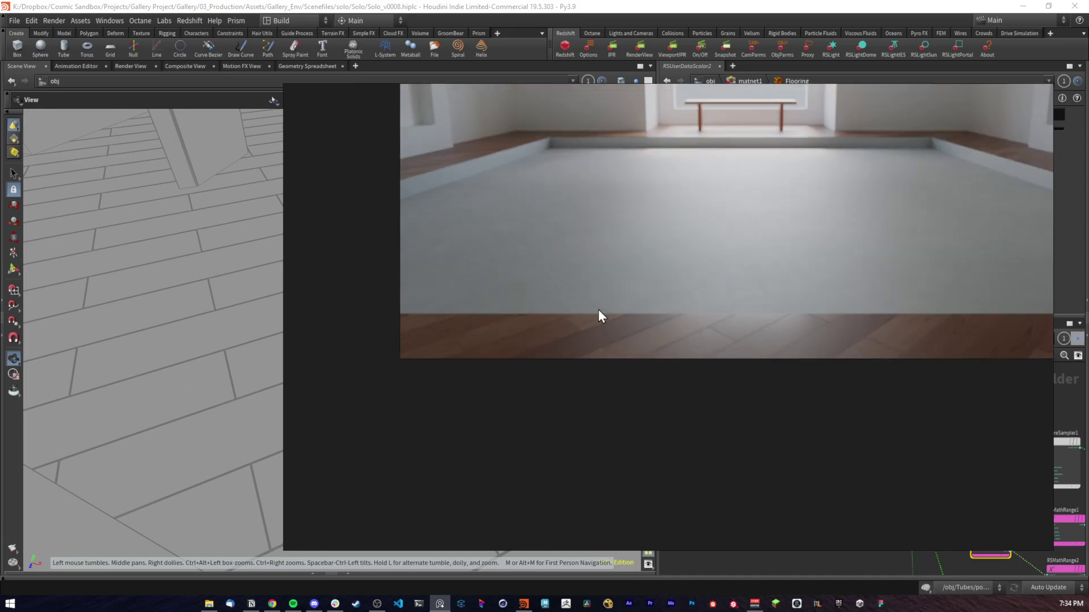
pyautogui.moveTo(597, 311); pyautogui.dragTo(509, 401, button='middle')
pyautogui.moveTo(667, 320); pyautogui.dragTo(306, 331, button='middle')
pyautogui.moveTo(948, 402); pyautogui.dragTo(723, 338, button='middle')
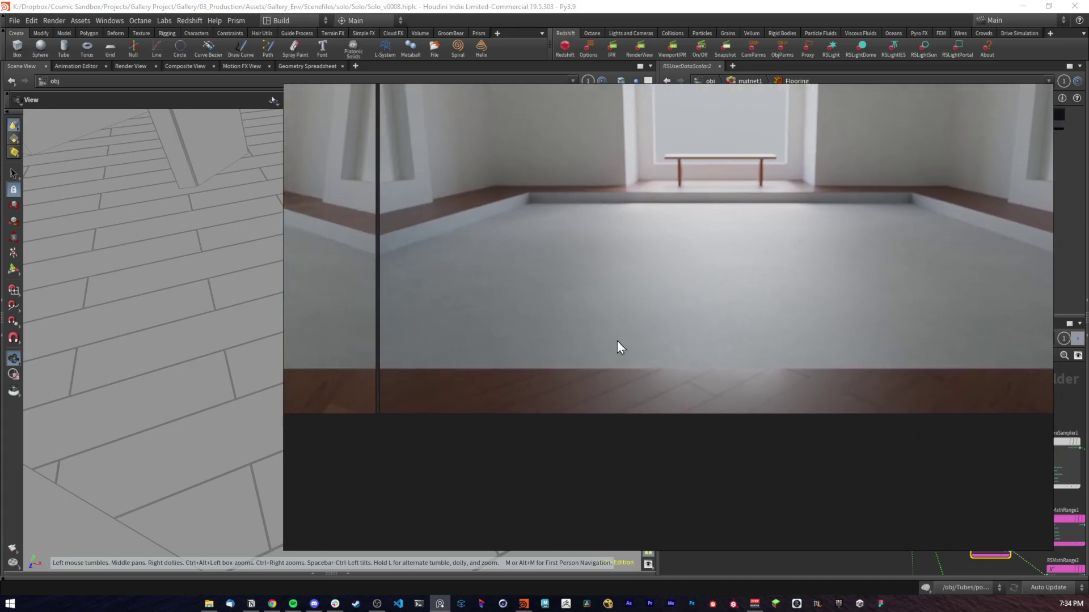
pyautogui.scroll(-1, 613, 343)
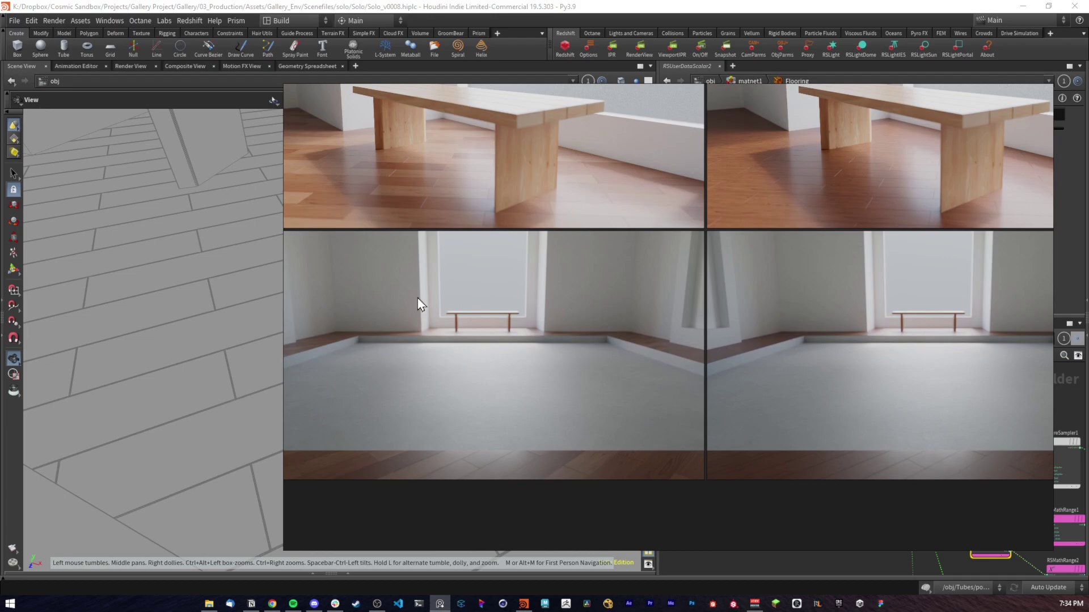
pyautogui.scroll(-1, 566, 266)
pyautogui.moveTo(623, 266); pyautogui.dragTo(621, 339, button='middle')
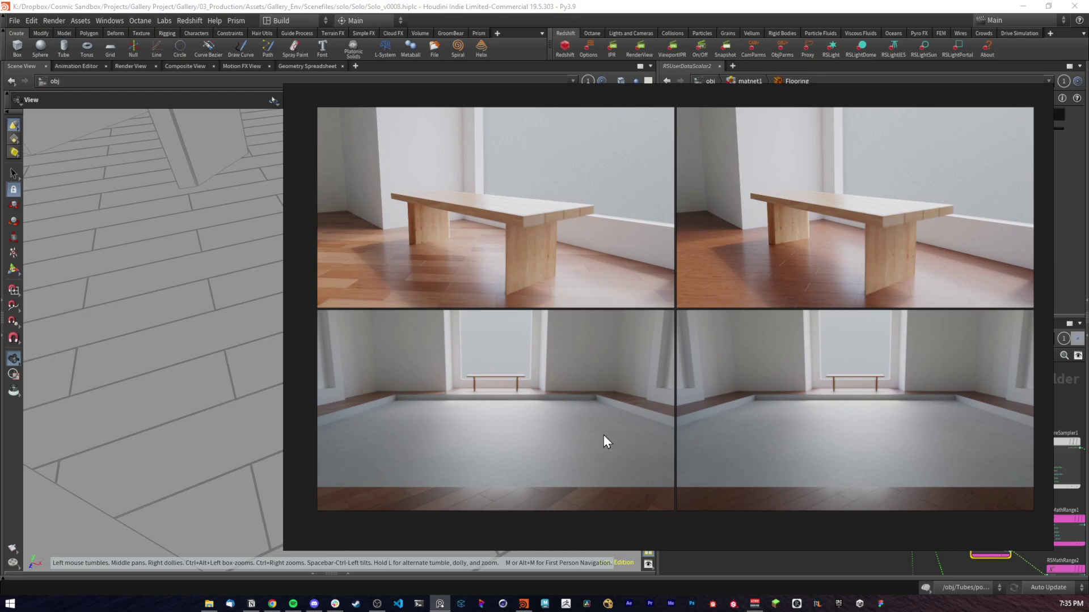
# Step: Switch to Houdini, leave the Flooring material for the object level and enter the Interior geometry network
pyautogui.click(559, 7)
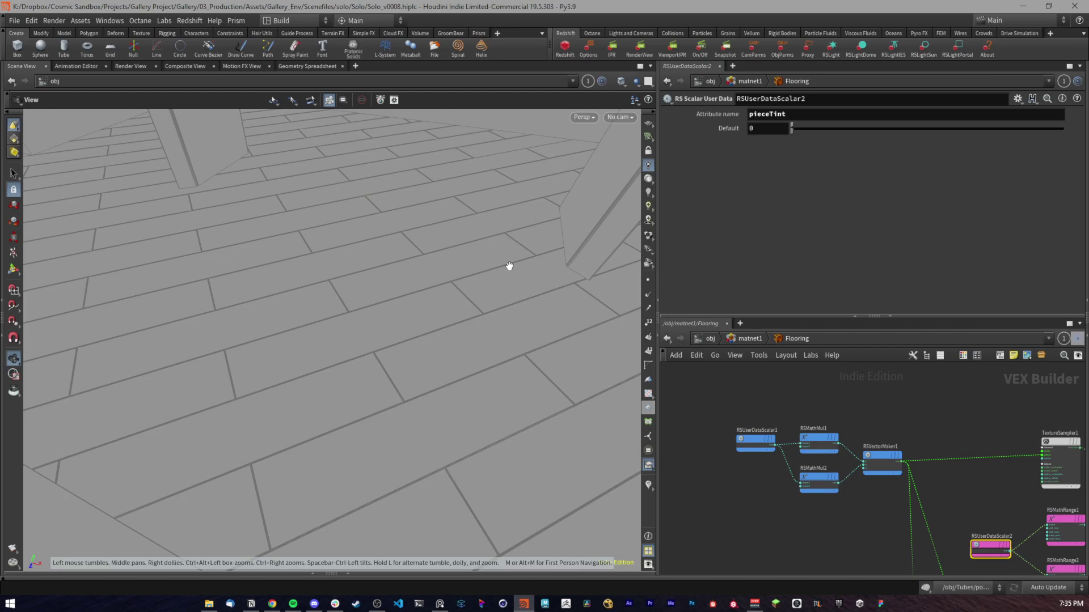
pyautogui.moveTo(830, 401); pyautogui.dragTo(812, 396, button='middle')
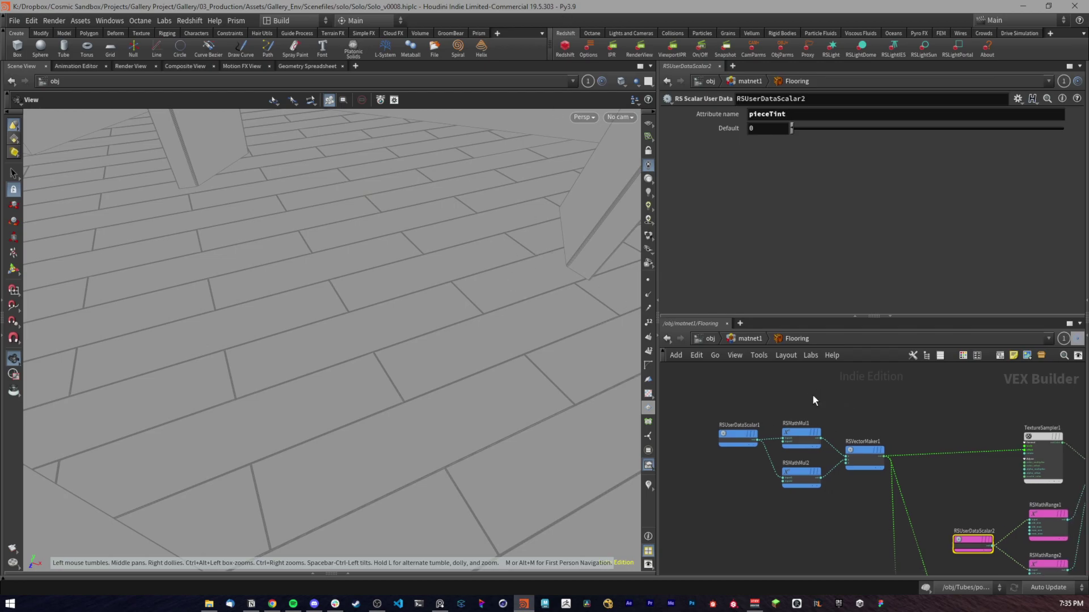
pyautogui.click(710, 338)
pyautogui.moveTo(929, 501); pyautogui.dragTo(924, 465, button='middle')
pyautogui.scroll(-3, 885, 480)
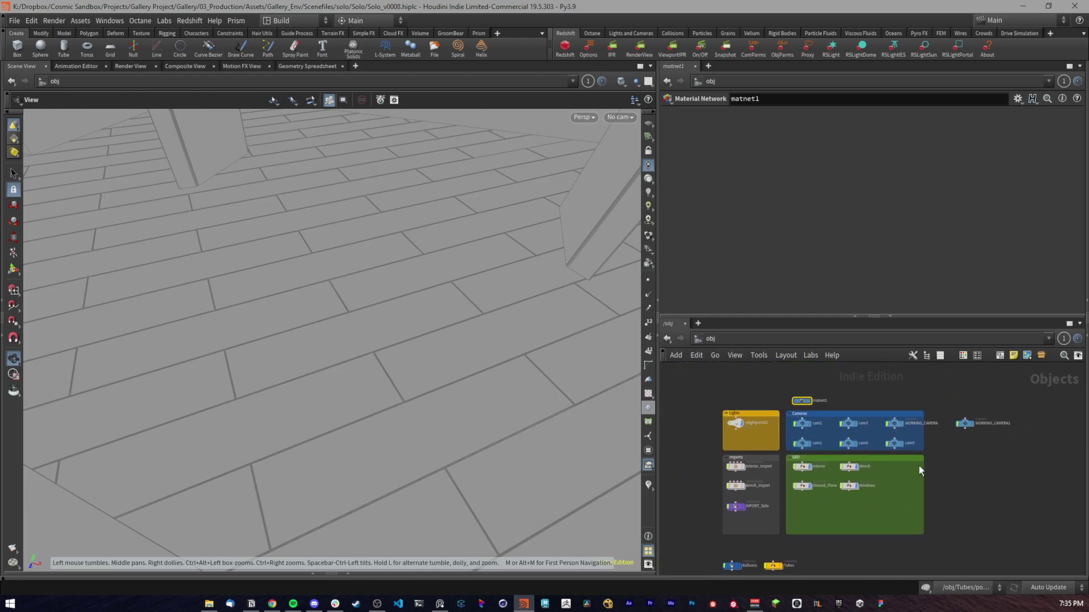
pyautogui.scroll(4, 895, 469)
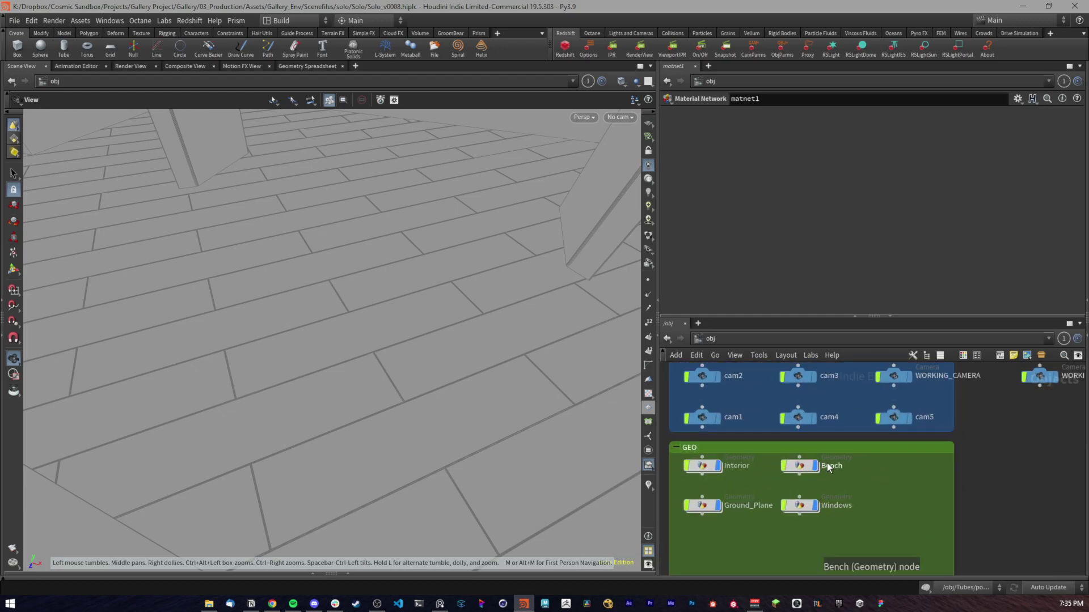
pyautogui.scroll(-3, 890, 483)
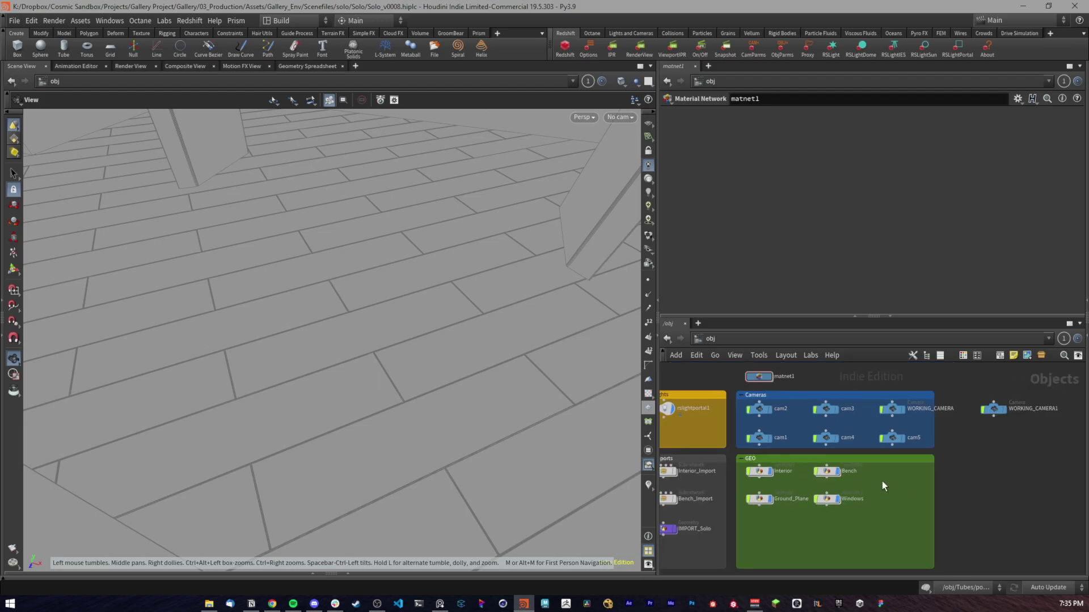
pyautogui.moveTo(762, 480); pyautogui.dragTo(762, 481)
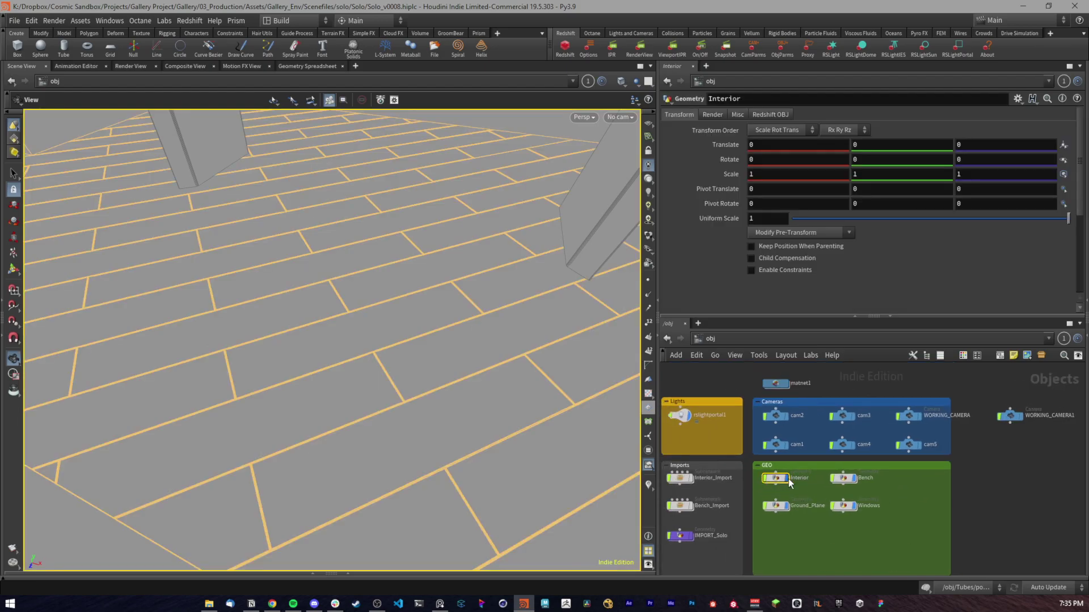
pyautogui.click(775, 384)
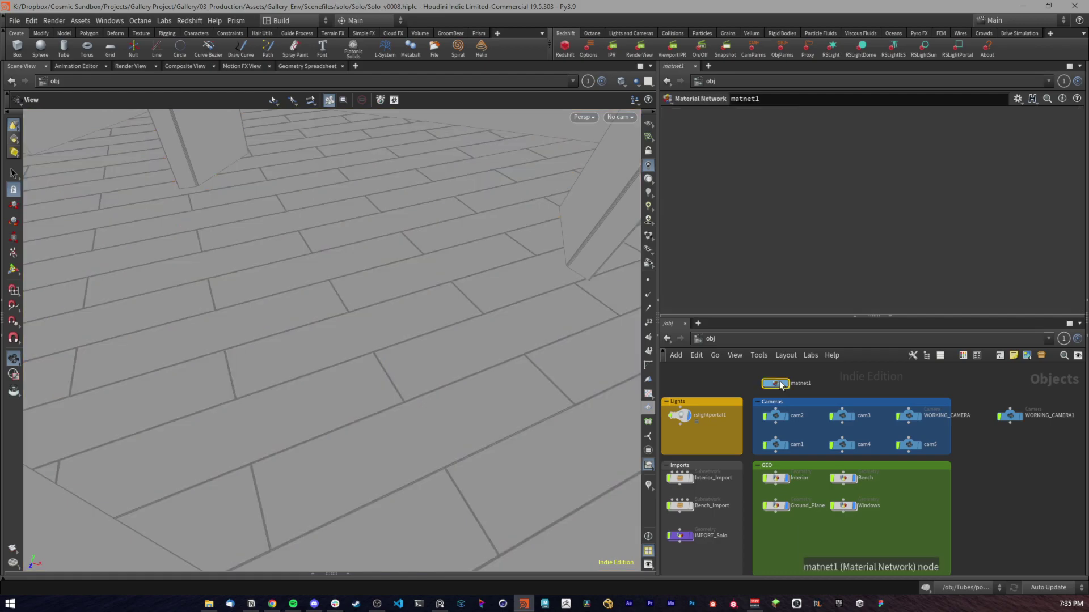
pyautogui.doubleClick(775, 481)
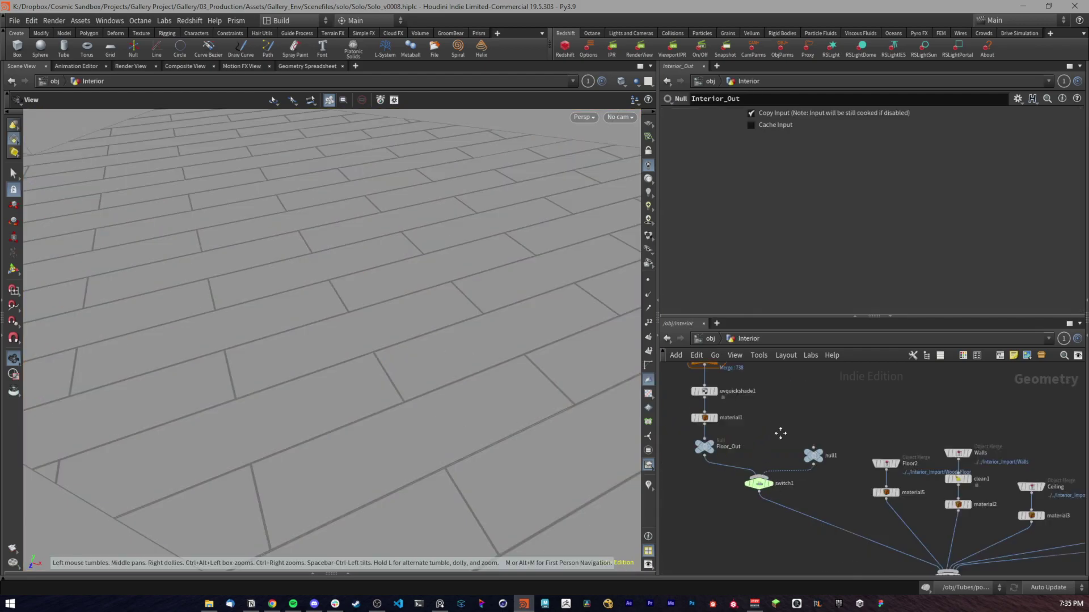
# Step: Display the box1 node at the start of the floor chain and view the single plank at an angle
pyautogui.scroll(-6, 855, 493)
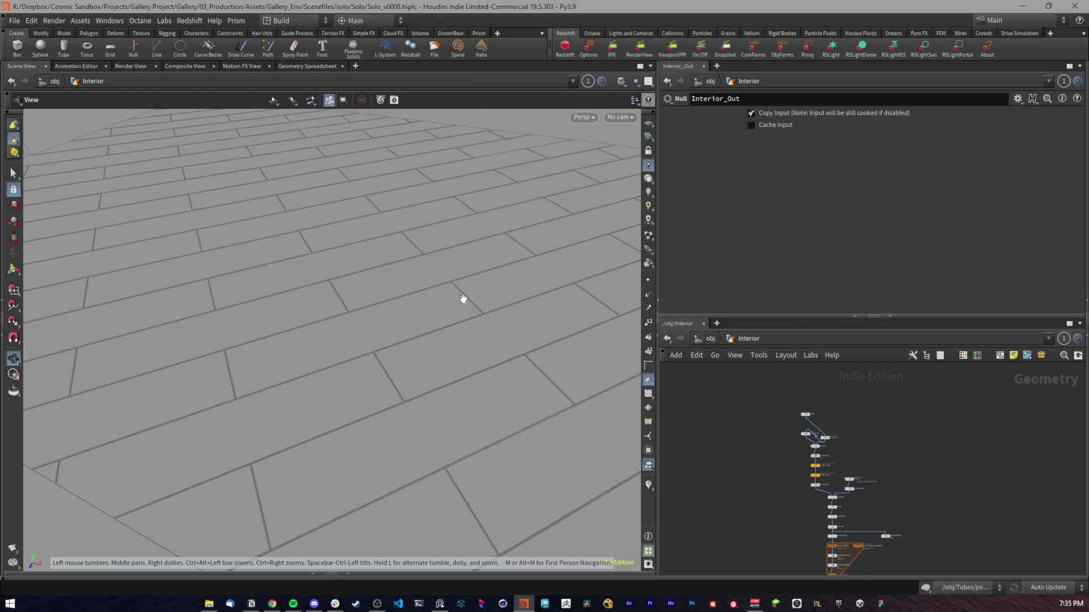
pyautogui.moveTo(473, 280); pyautogui.dragTo(318, 266)
pyautogui.scroll(5, 822, 405)
pyautogui.click(731, 388)
pyautogui.click(743, 381)
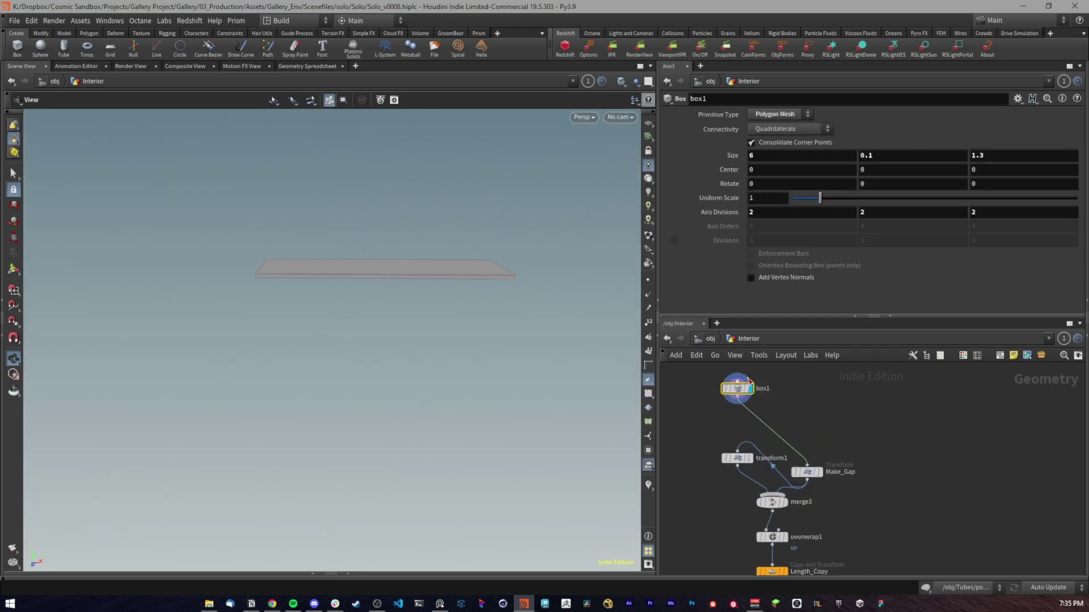
pyautogui.moveTo(813, 405); pyautogui.dragTo(819, 406, button='middle')
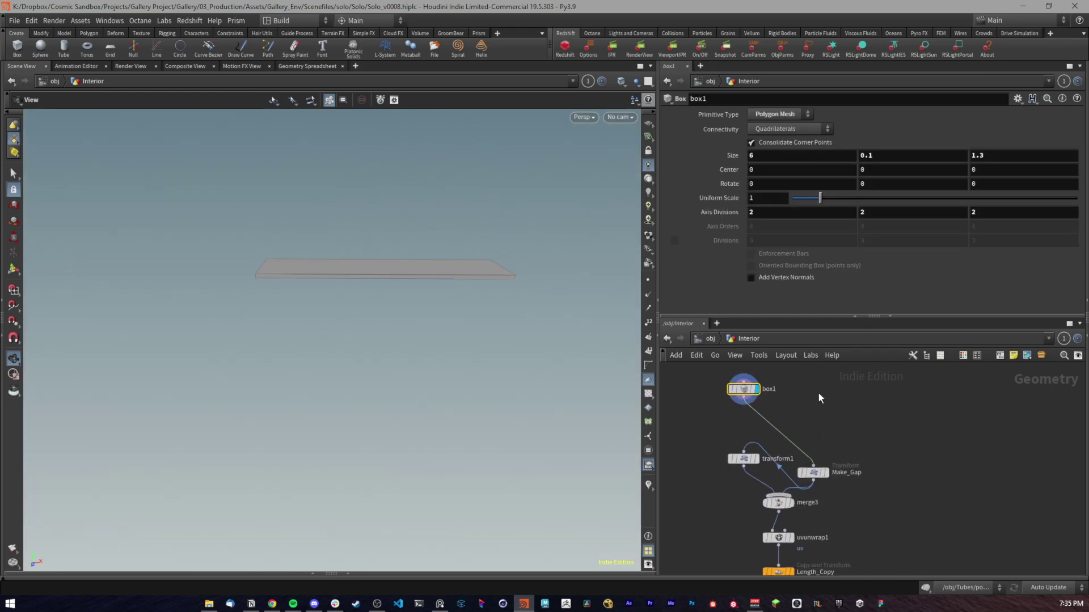
pyautogui.moveTo(427, 199); pyautogui.dragTo(398, 263)
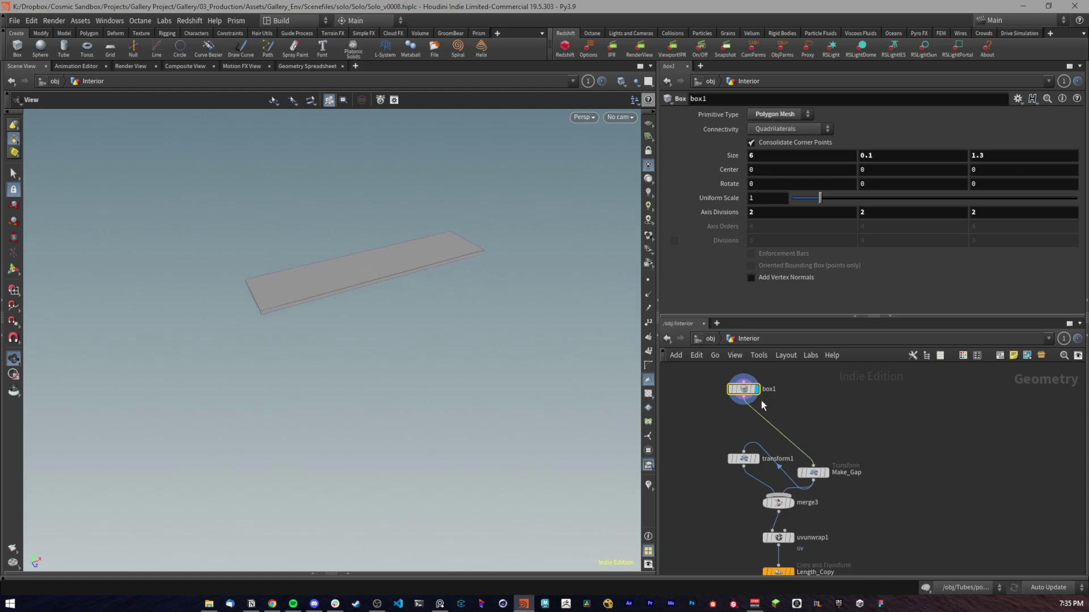
# Step: Display the Make_Gap transform and the transform1 node to inspect the plank's scaling and offset
pyautogui.moveTo(754, 397)
pyautogui.moveTo(809, 411); pyautogui.dragTo(783, 394, button='middle')
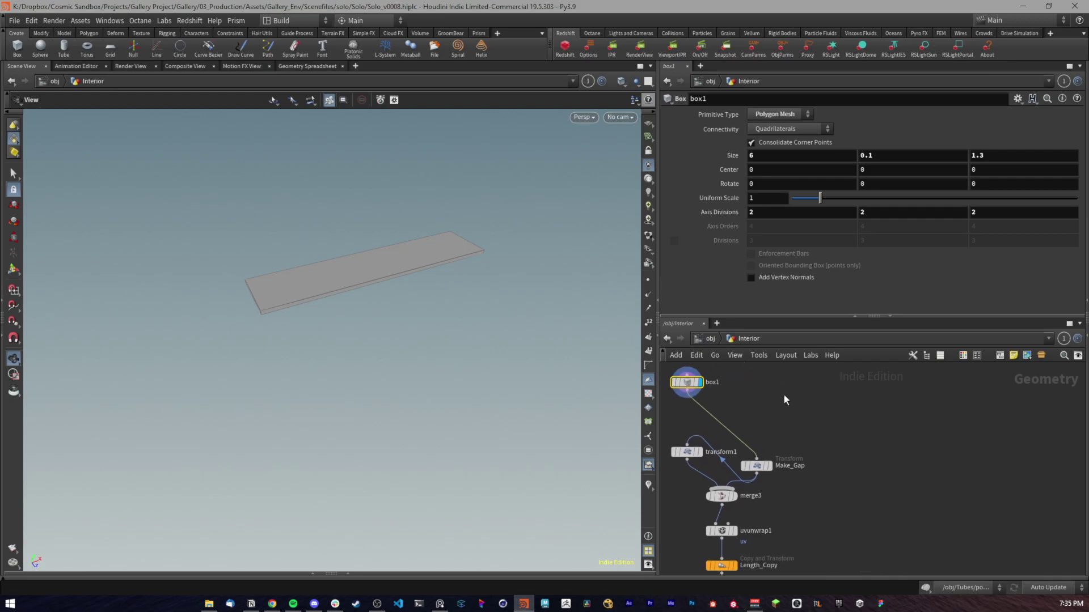
pyautogui.click(756, 466)
pyautogui.moveTo(770, 477); pyautogui.dragTo(784, 477, button='middle')
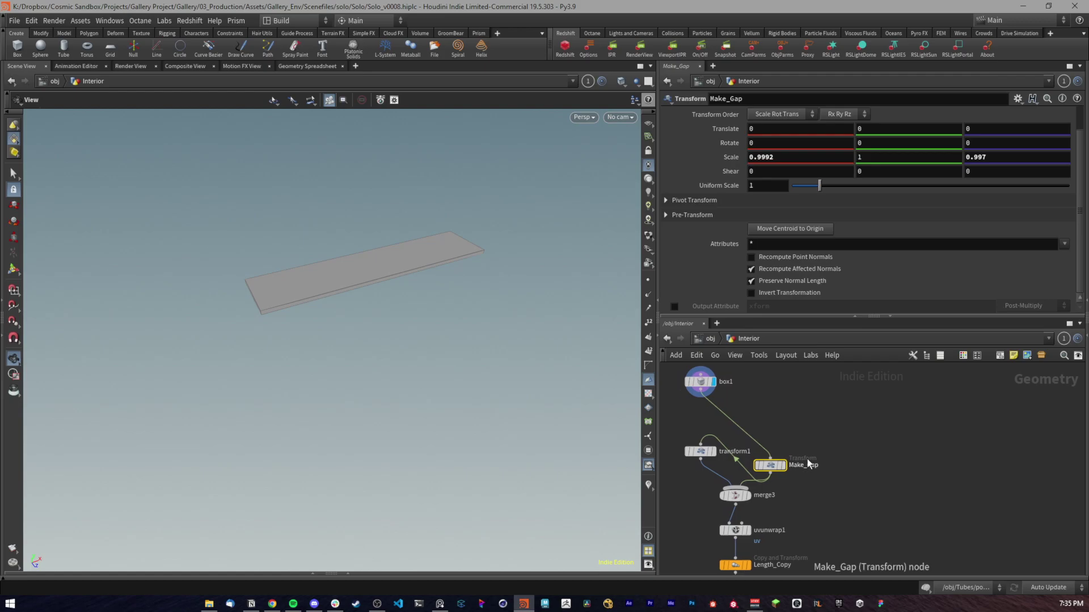
pyautogui.press('r')
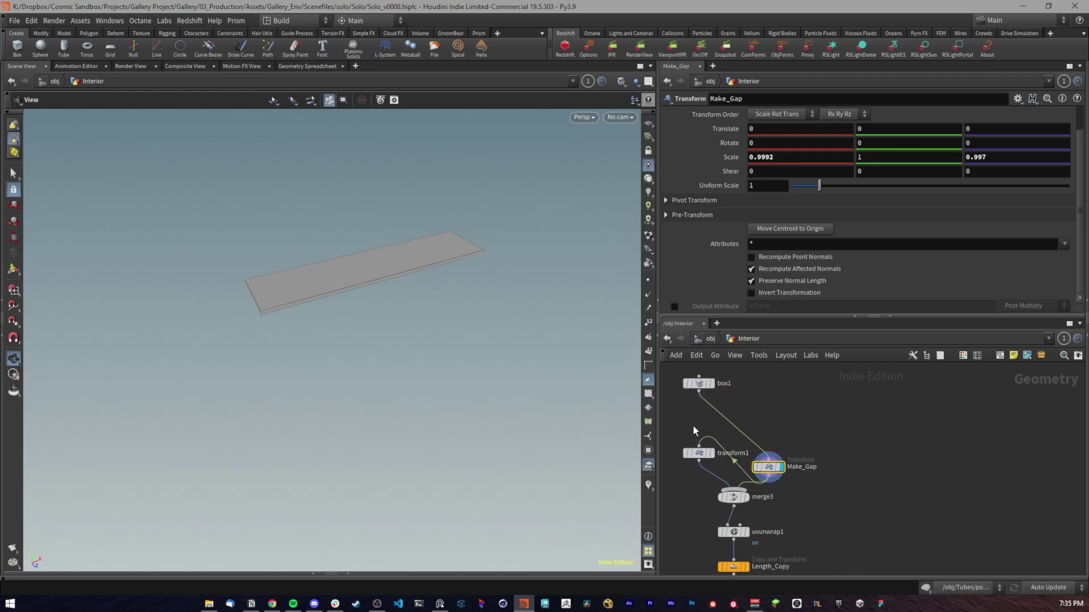
pyautogui.click(696, 454)
pyautogui.press('r')
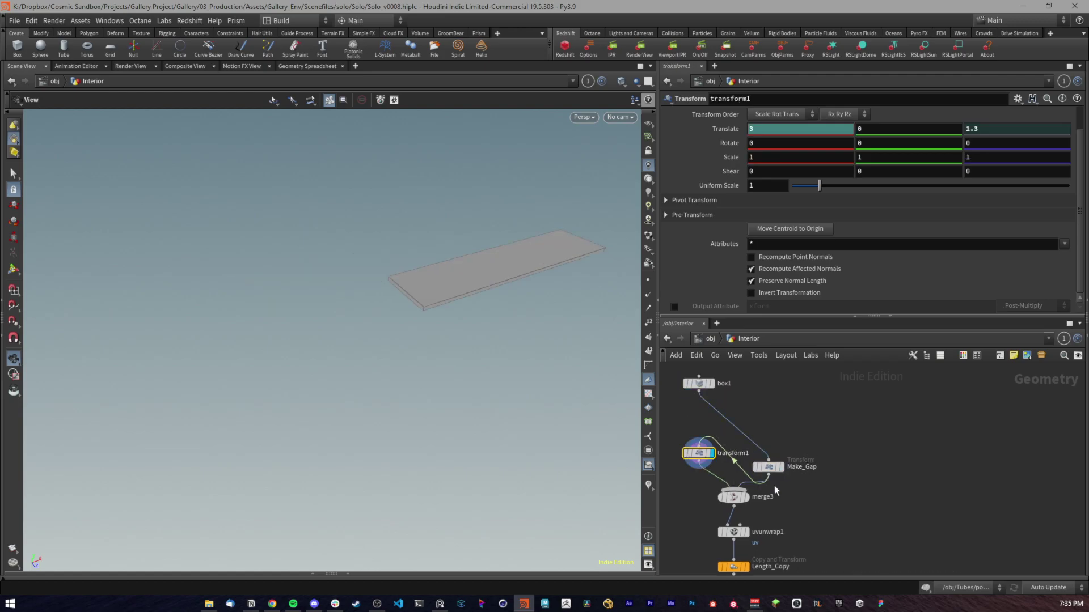
# Step: Display the merge3 output, inspect the seam between the two offset planks and select the Make_Gap node
pyautogui.click(725, 497)
pyautogui.press('r')
pyautogui.moveTo(413, 255); pyautogui.dragTo(505, 340)
pyautogui.moveTo(428, 248); pyautogui.dragTo(717, 209, button='right')
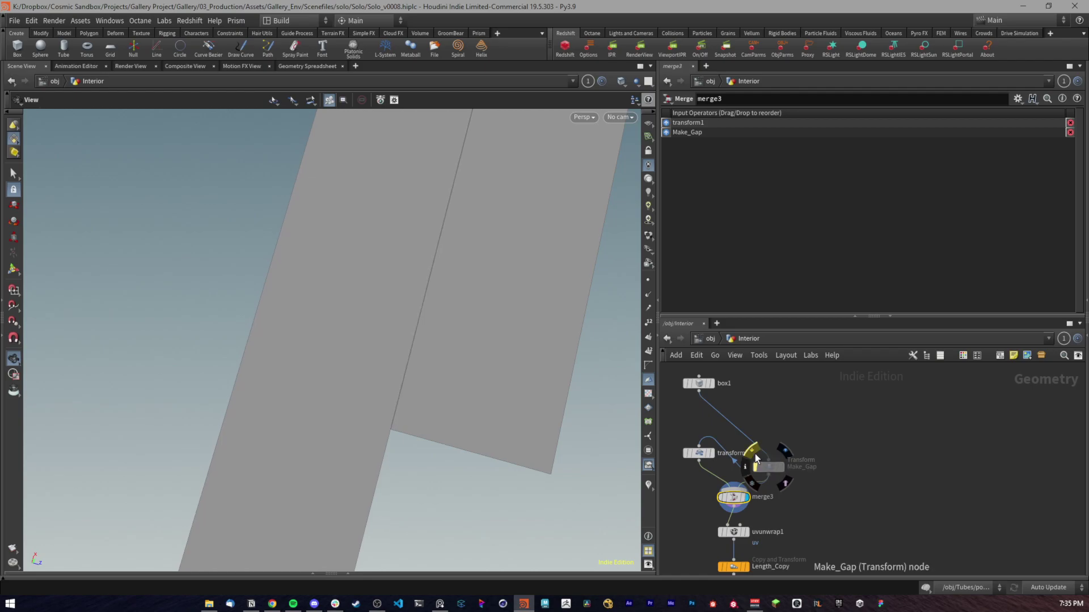
pyautogui.moveTo(822, 472); pyautogui.dragTo(730, 426)
pyautogui.moveTo(772, 474)
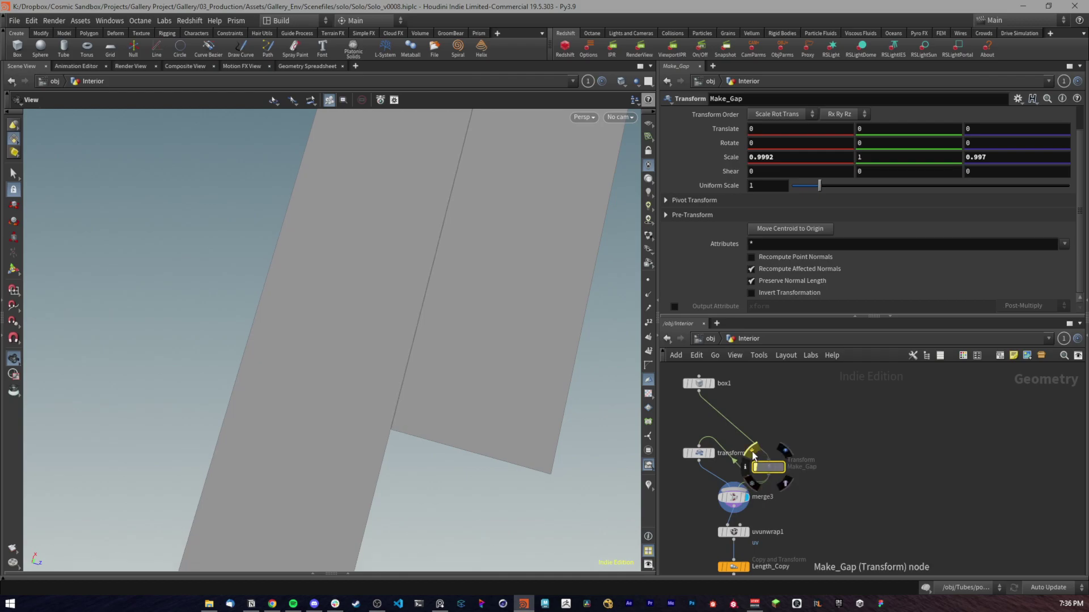
pyautogui.moveTo(444, 265); pyautogui.dragTo(427, 324)
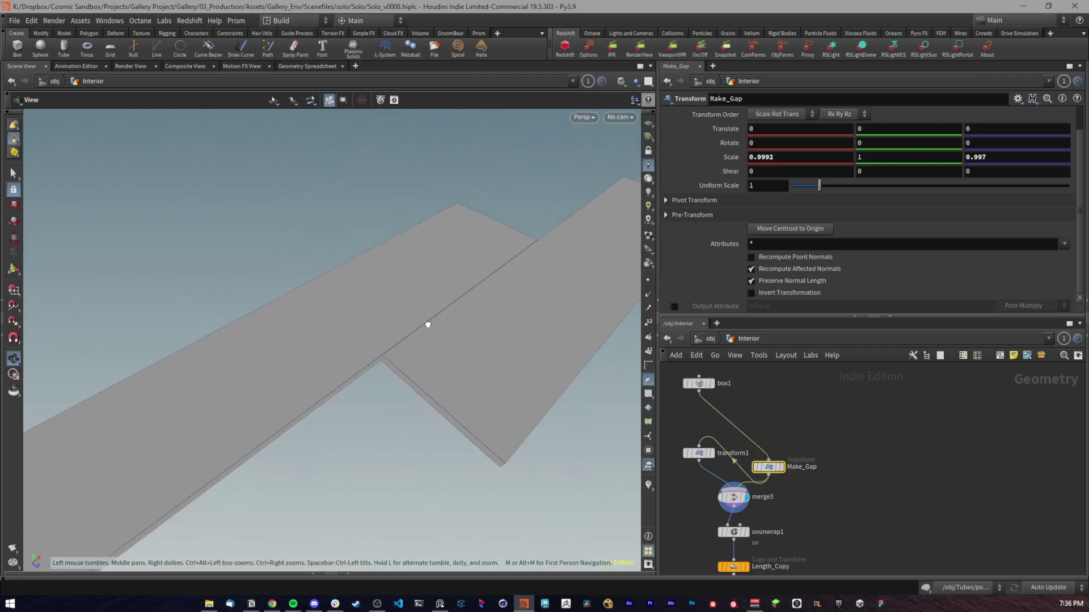
# Step: Display the uvunwrap1 output with the UV grid texture turned on in the viewport
pyautogui.moveTo(839, 512); pyautogui.dragTo(825, 475, button='middle')
pyautogui.click(750, 475)
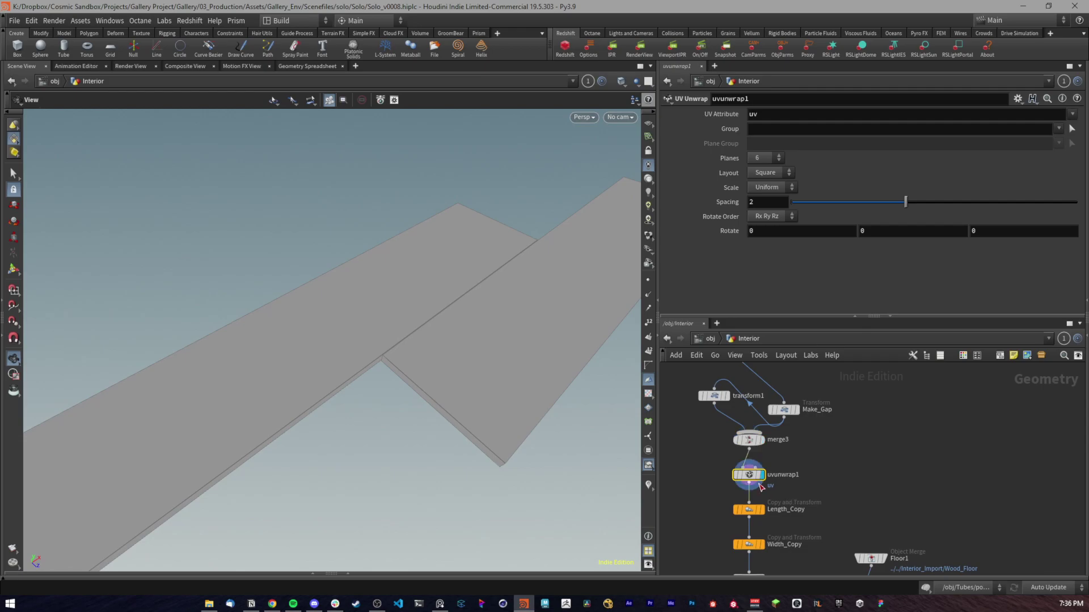
pyautogui.click(648, 395)
pyautogui.click(759, 442)
pyautogui.click(760, 475)
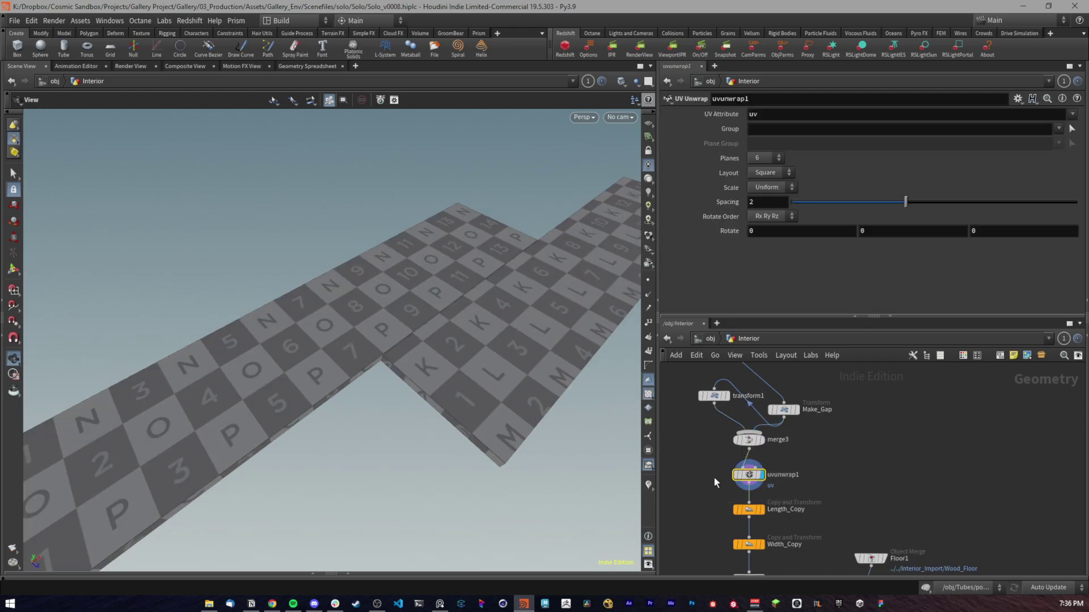
# Step: Display the Length_Copy output and the transform2 output to inspect how the planks are repeated across the floor
pyautogui.moveTo(709, 467); pyautogui.dragTo(703, 401, button='middle')
pyautogui.moveTo(694, 422); pyautogui.dragTo(778, 466)
pyautogui.press('r')
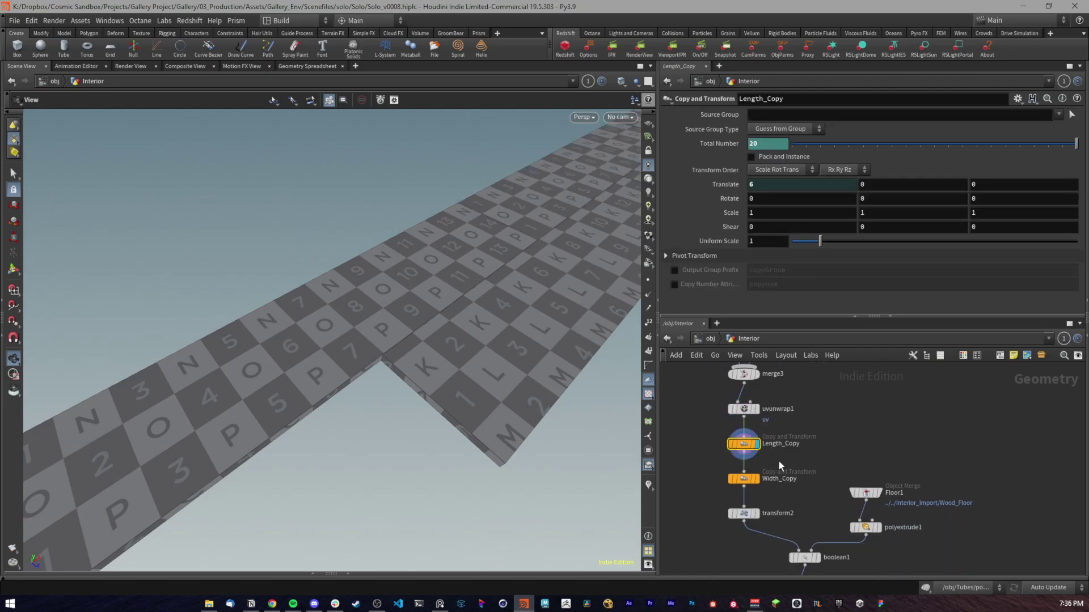
pyautogui.click(756, 513)
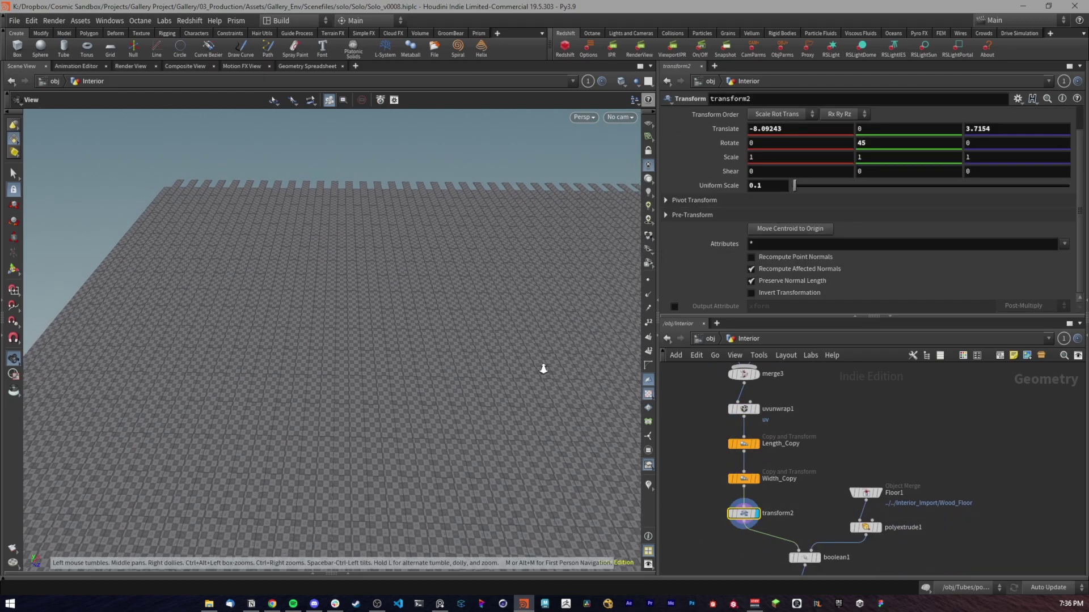
# Step: Go back to the Length_Copy node and display the uvunwrap1 output to view the original plank pair
pyautogui.click(747, 444)
pyautogui.scroll(-5, 315, 275)
pyautogui.click(756, 409)
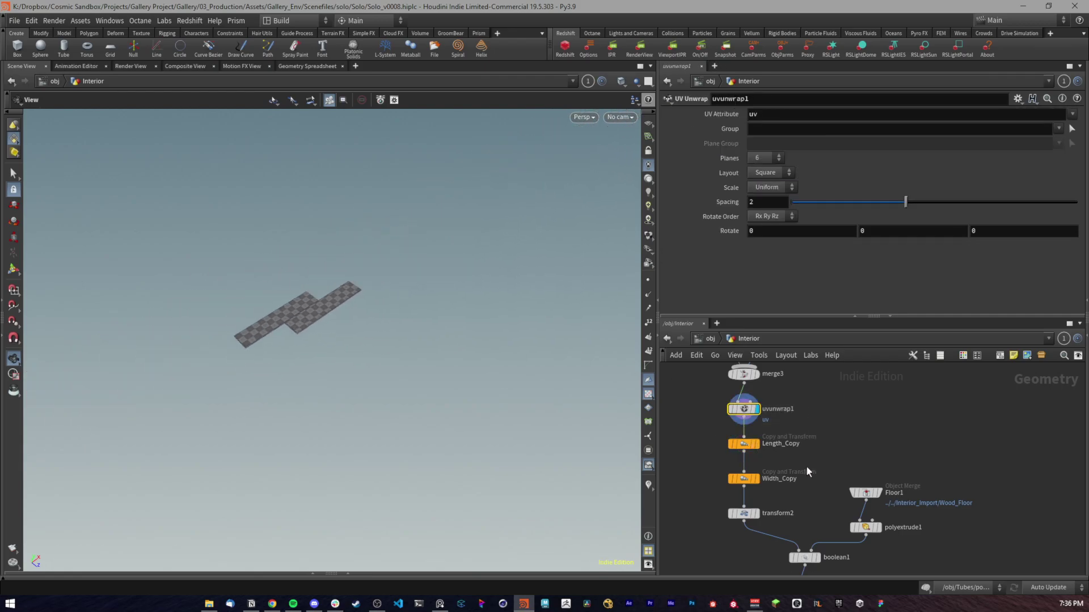
# Step: Display the Length_Copy, Width_Copy and transform2 outputs in turn to review how the plank pair is repeated and transformed into a floor
pyautogui.click(755, 444)
pyautogui.click(755, 479)
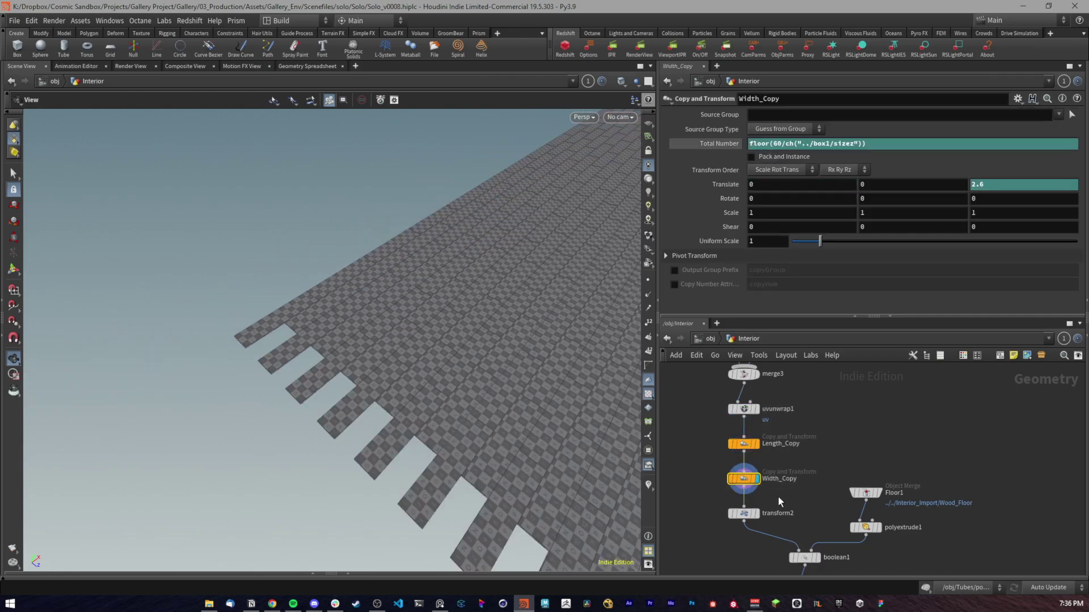
pyautogui.click(744, 513)
pyautogui.moveTo(833, 499); pyautogui.dragTo(817, 401, button='middle')
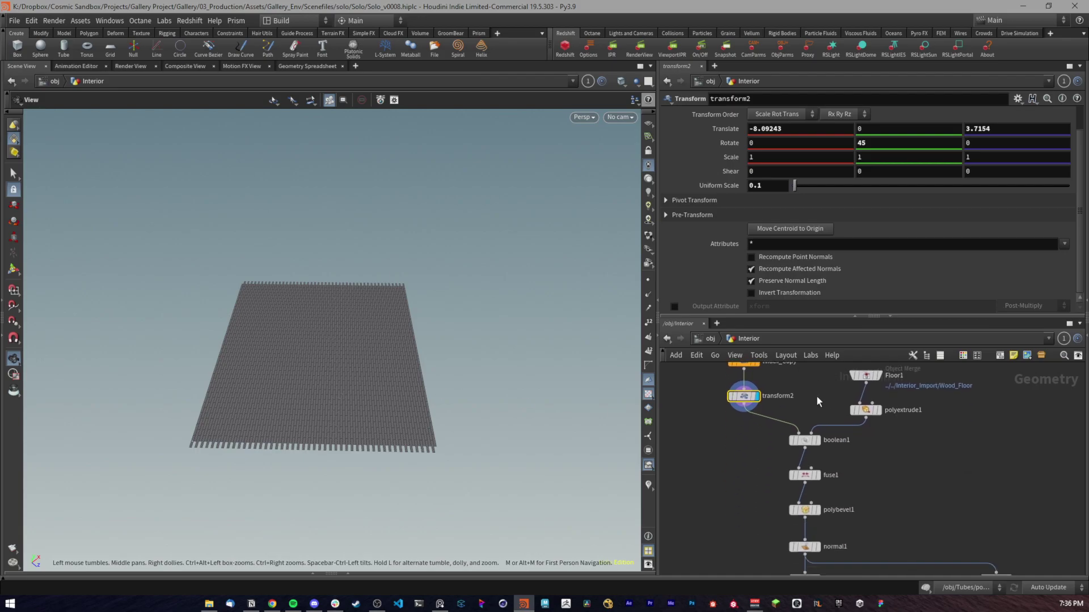
# Step: Display the boolean1 output and bring the trimmed floor's UV grid into close view
pyautogui.click(803, 441)
pyautogui.press('r')
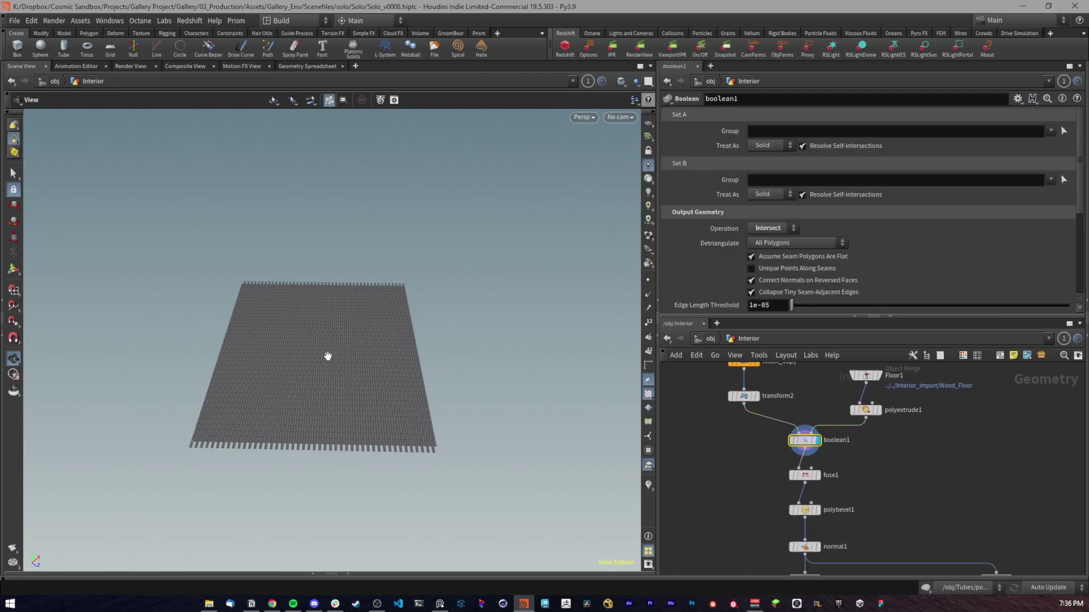
pyautogui.moveTo(404, 377); pyautogui.dragTo(357, 440, button='right')
pyautogui.moveTo(357, 440); pyautogui.dragTo(198, 381)
pyautogui.moveTo(336, 206); pyautogui.dragTo(335, 203, button='middle')
pyautogui.moveTo(336, 203); pyautogui.dragTo(390, 296)
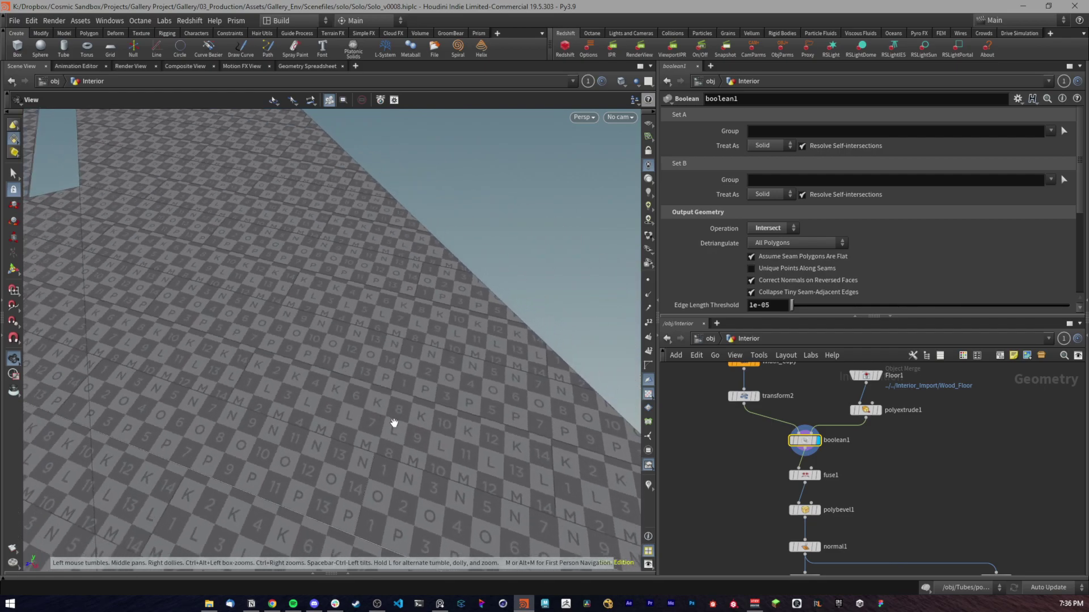
# Step: Examine how the UV grid runs across neighbouring planks along the edge of the trimmed floor
pyautogui.moveTo(391, 421); pyautogui.dragTo(517, 402, button='right')
pyautogui.moveTo(444, 340); pyautogui.dragTo(438, 302)
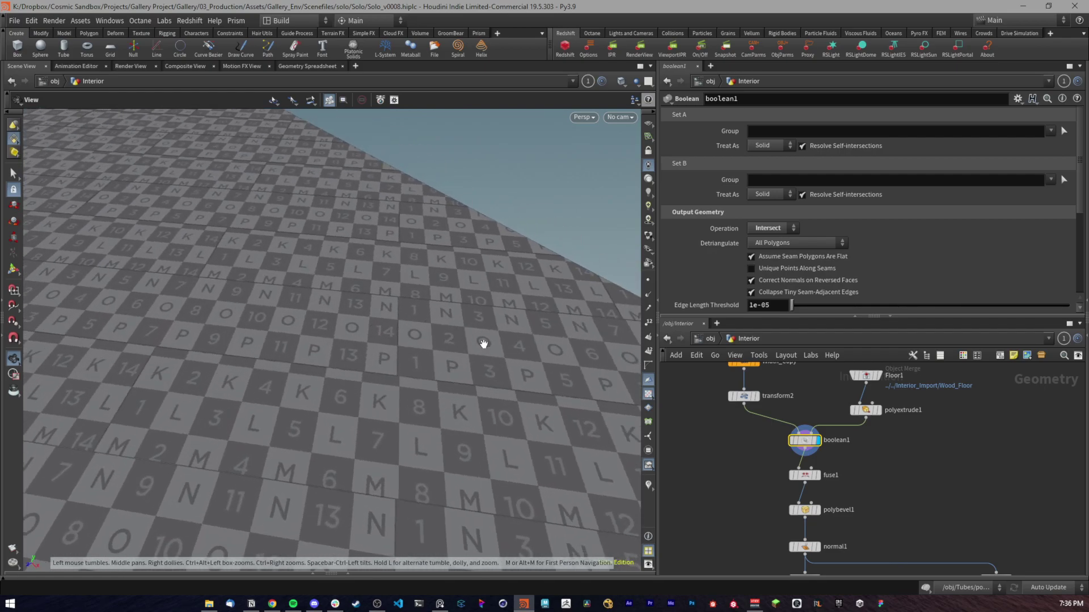
pyautogui.moveTo(405, 323); pyautogui.dragTo(375, 319, button='middle')
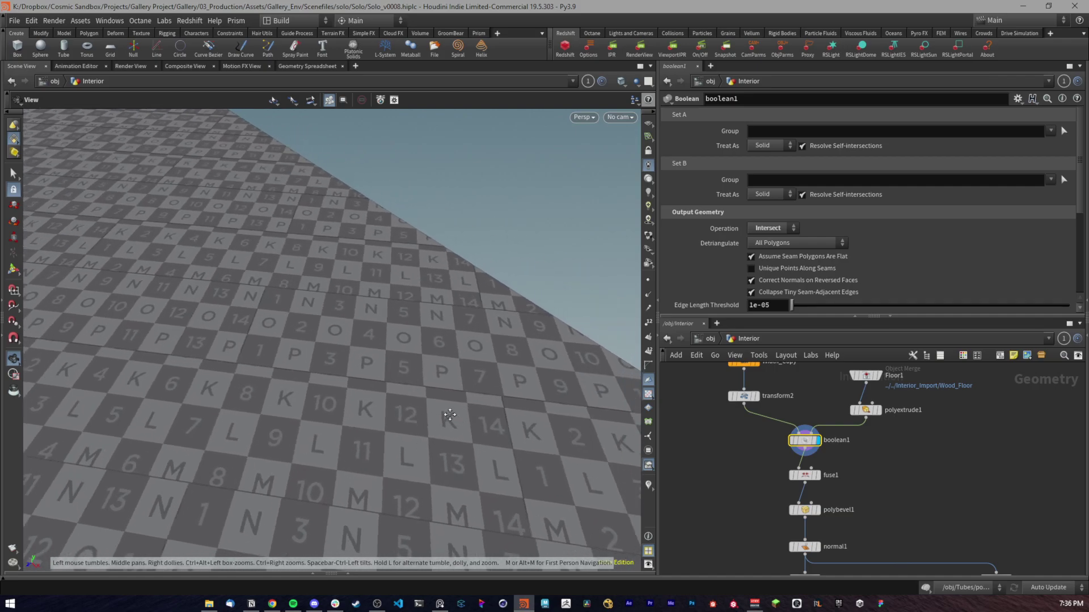
pyautogui.moveTo(310, 393); pyautogui.dragTo(423, 379, button='middle')
pyautogui.moveTo(536, 412); pyautogui.dragTo(233, 369, button='middle')
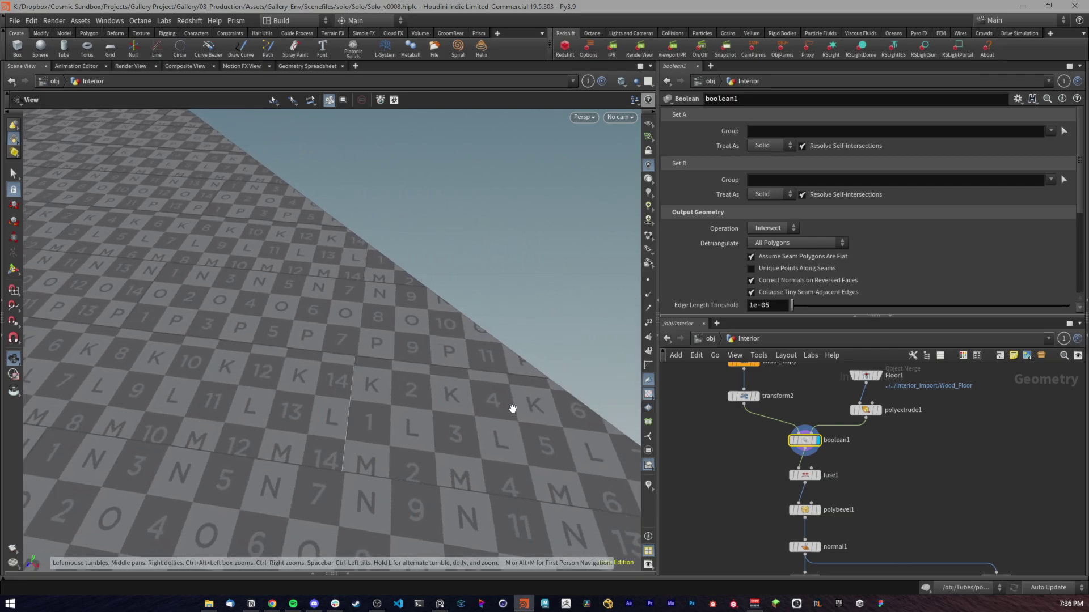
pyautogui.scroll(-5, 390, 464)
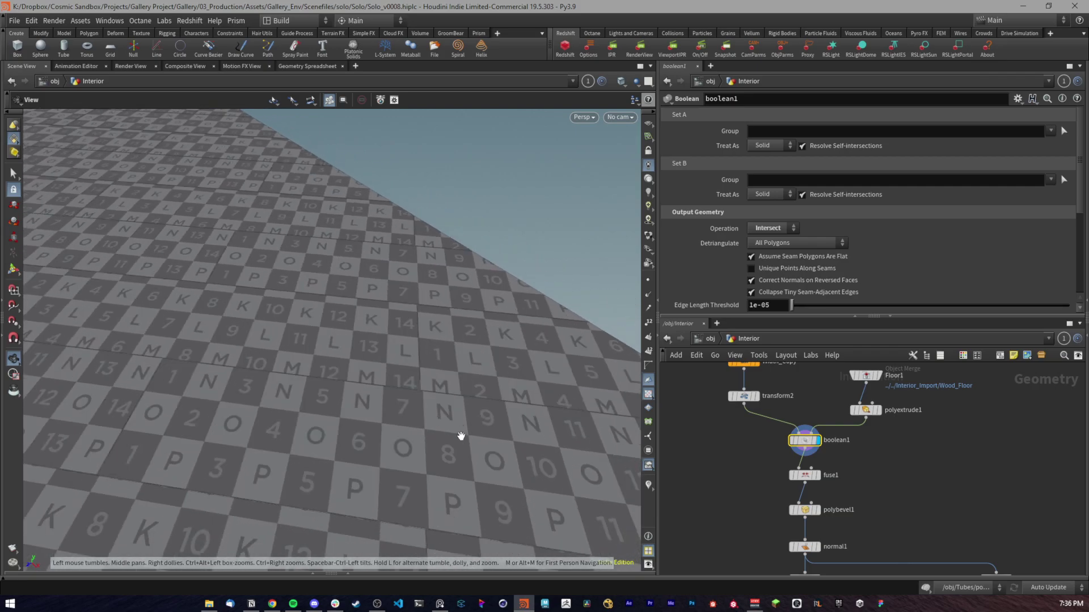
pyautogui.moveTo(414, 456); pyautogui.dragTo(333, 359, button='middle')
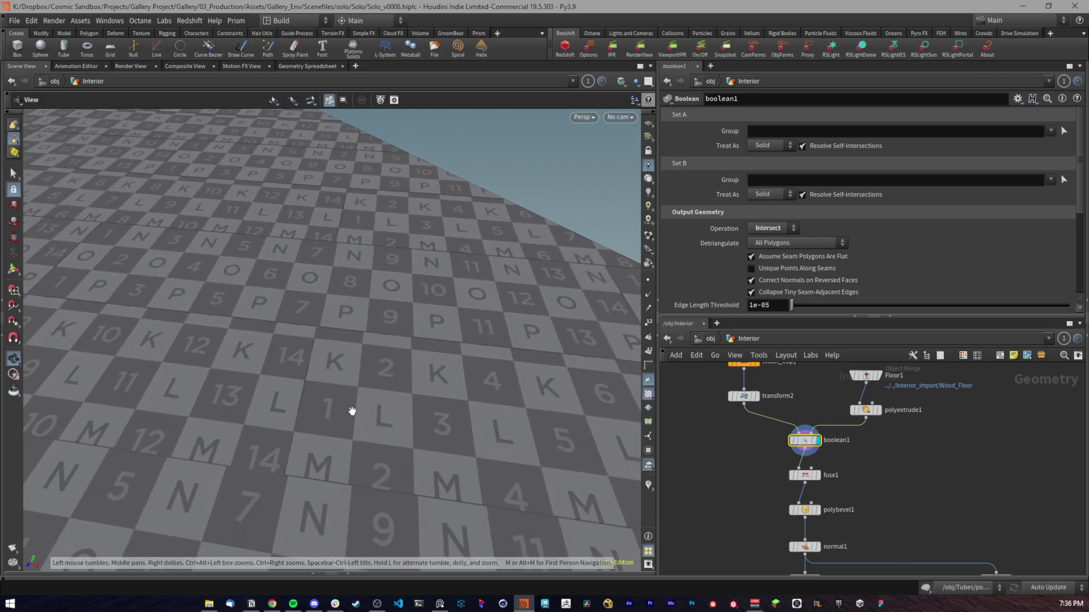
pyautogui.moveTo(309, 468); pyautogui.dragTo(296, 372, button='middle')
pyautogui.moveTo(340, 478); pyautogui.dragTo(330, 375, button='middle')
pyautogui.scroll(-6, 300, 438)
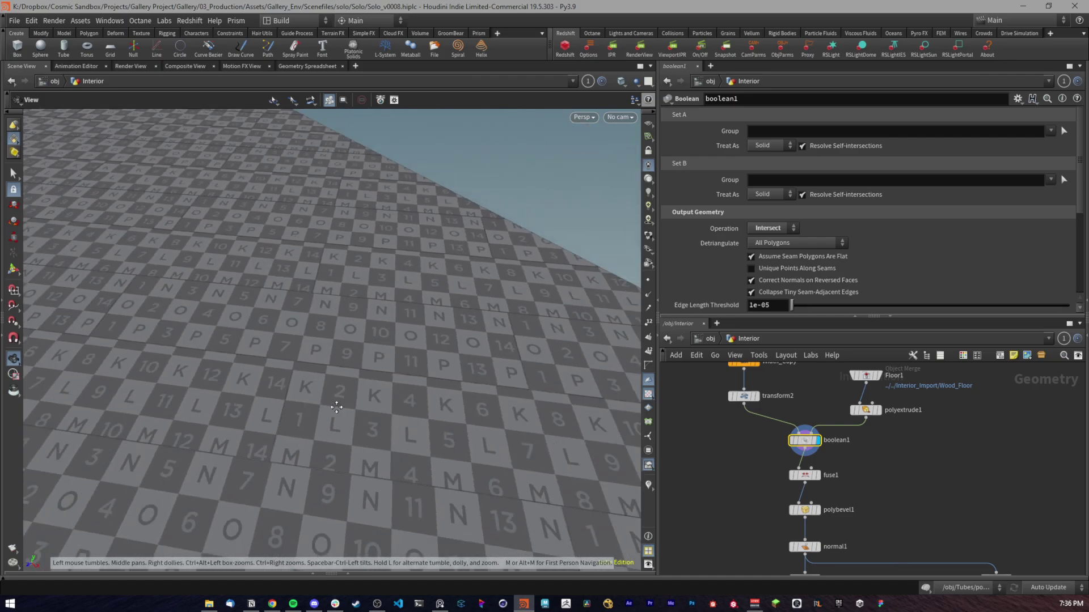
pyautogui.moveTo(265, 433); pyautogui.dragTo(256, 430)
pyautogui.moveTo(256, 430); pyautogui.dragTo(238, 307, button='middle')
pyautogui.moveTo(285, 367); pyautogui.dragTo(300, 361, button='middle')
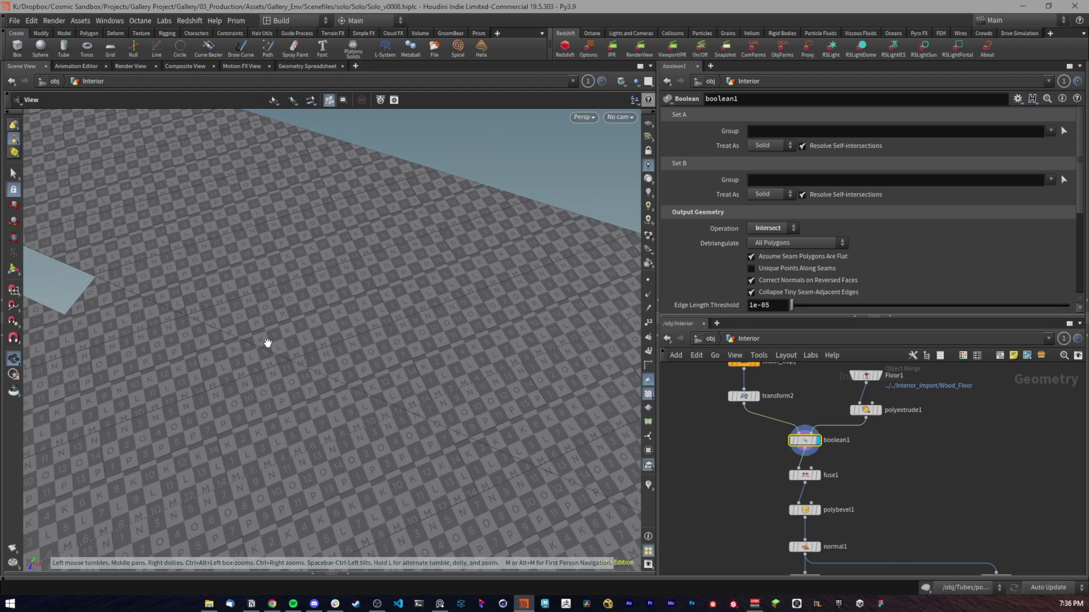
# Step: Display the fuse1 output with the UV grid texture turned off and inspect a plank corner at the floor's edge
pyautogui.click(805, 475)
pyautogui.moveTo(505, 362); pyautogui.dragTo(350, 299)
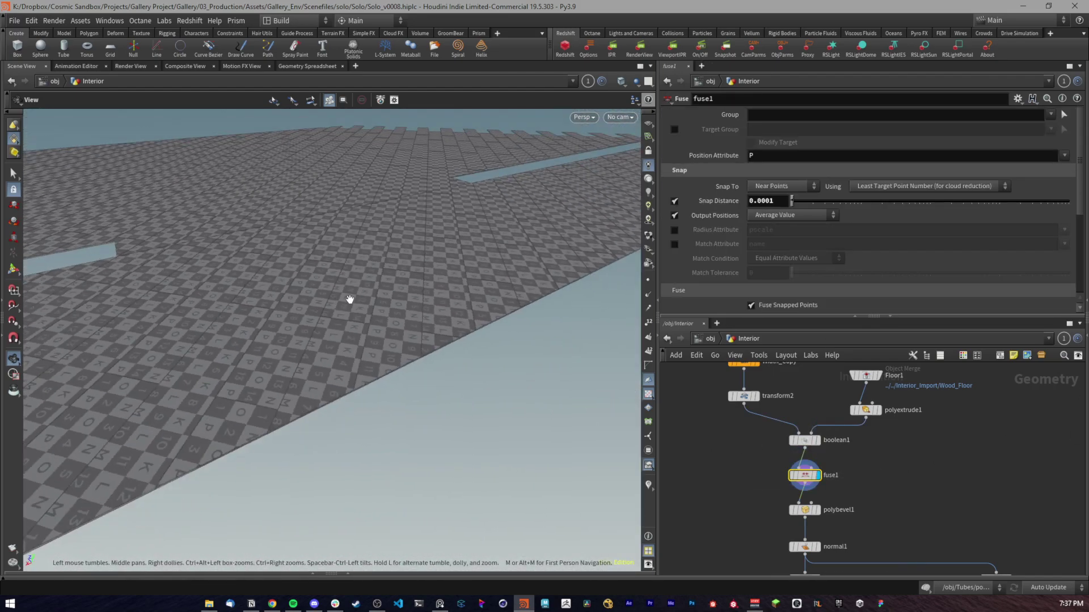
pyautogui.click(647, 393)
pyautogui.moveTo(454, 300); pyautogui.dragTo(455, 346, button='right')
pyautogui.moveTo(890, 474); pyautogui.dragTo(883, 408, button='middle')
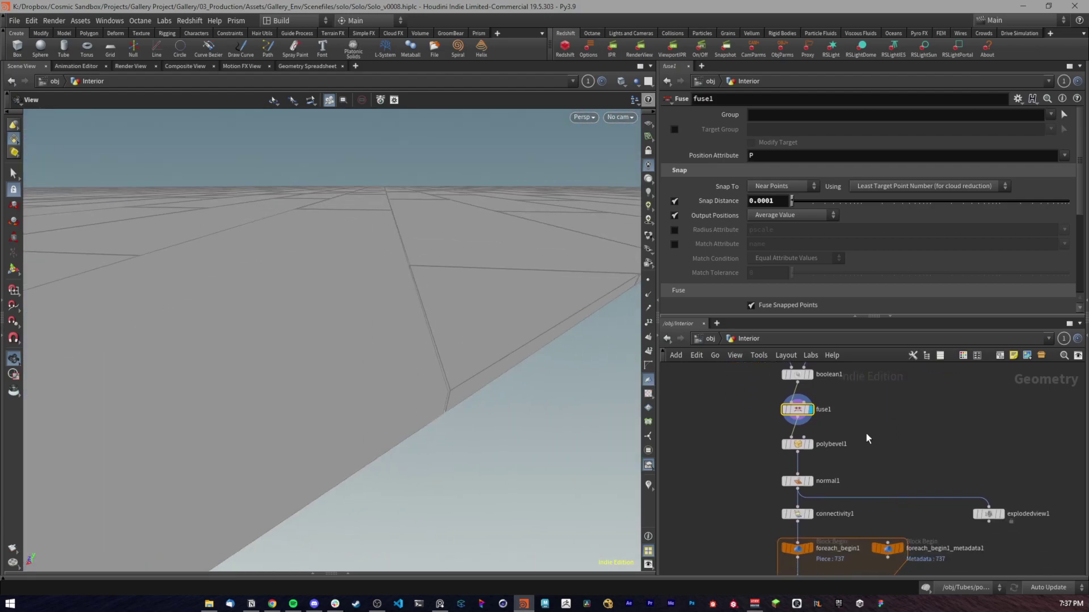
pyautogui.click(797, 444)
pyautogui.press('r')
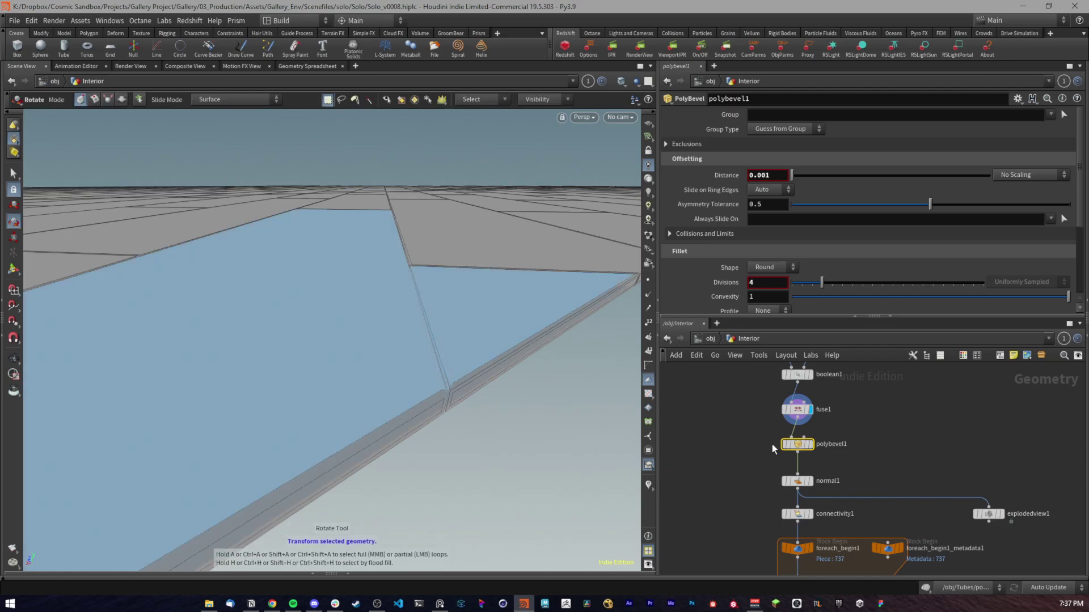
pyautogui.press('Return')
pyautogui.hotkey('ctrl', 'z')
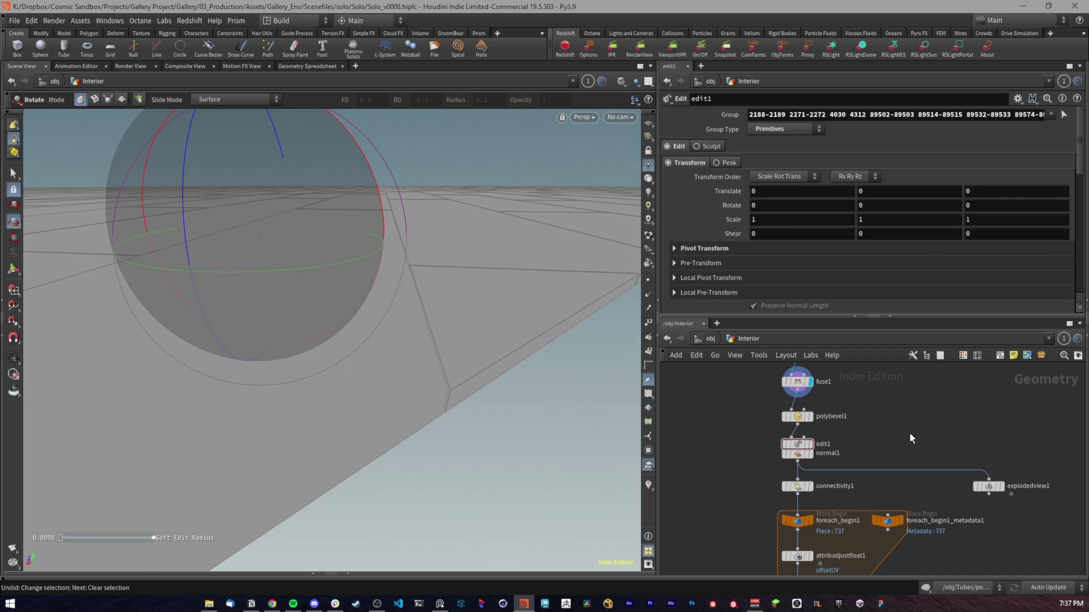
pyautogui.click(14, 359)
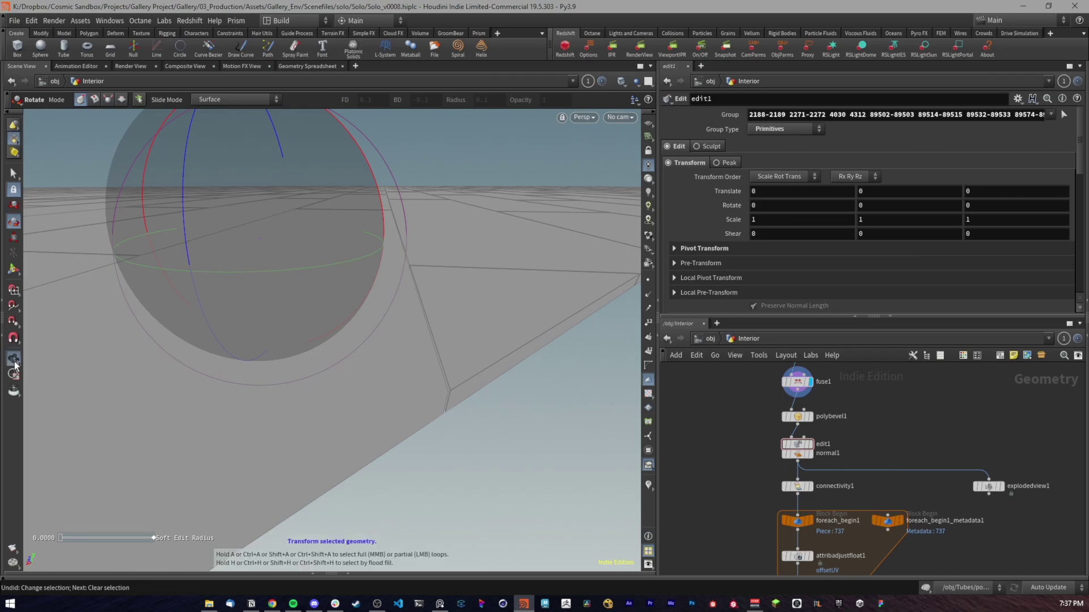
# Step: Display the polybevel1 output to inspect the rounded plank edges, followed by the normal1 output
pyautogui.click(797, 417)
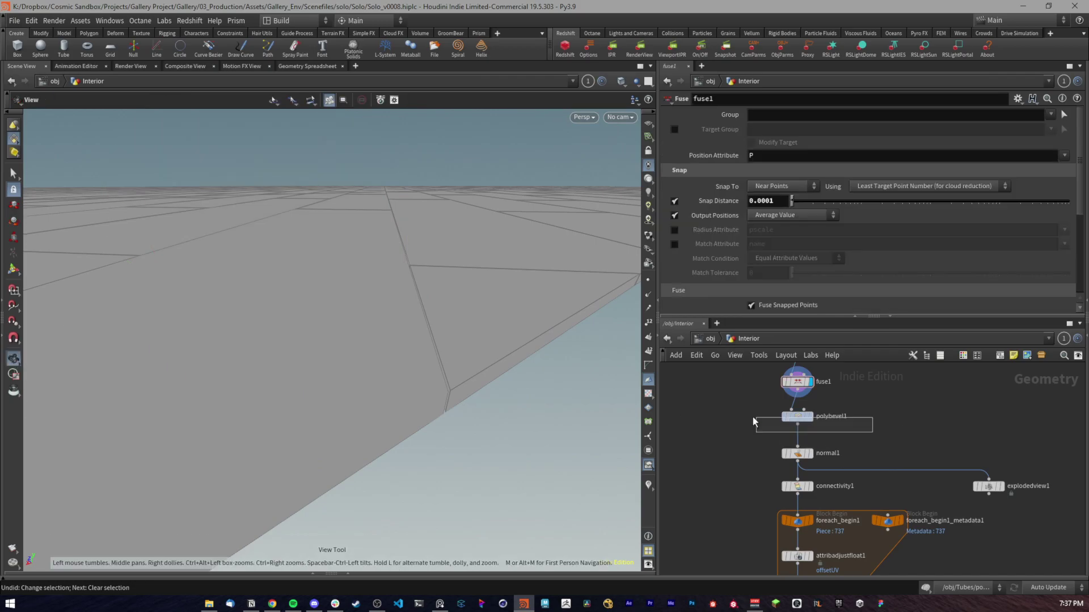
pyautogui.press('r')
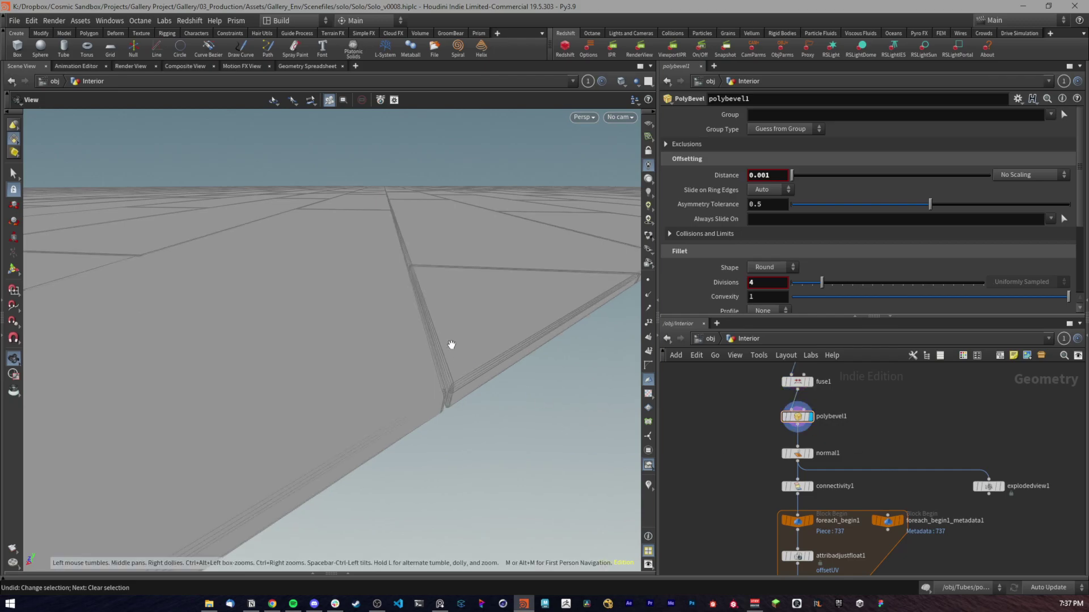
pyautogui.scroll(5, 450, 351)
pyautogui.moveTo(432, 351); pyautogui.dragTo(474, 274)
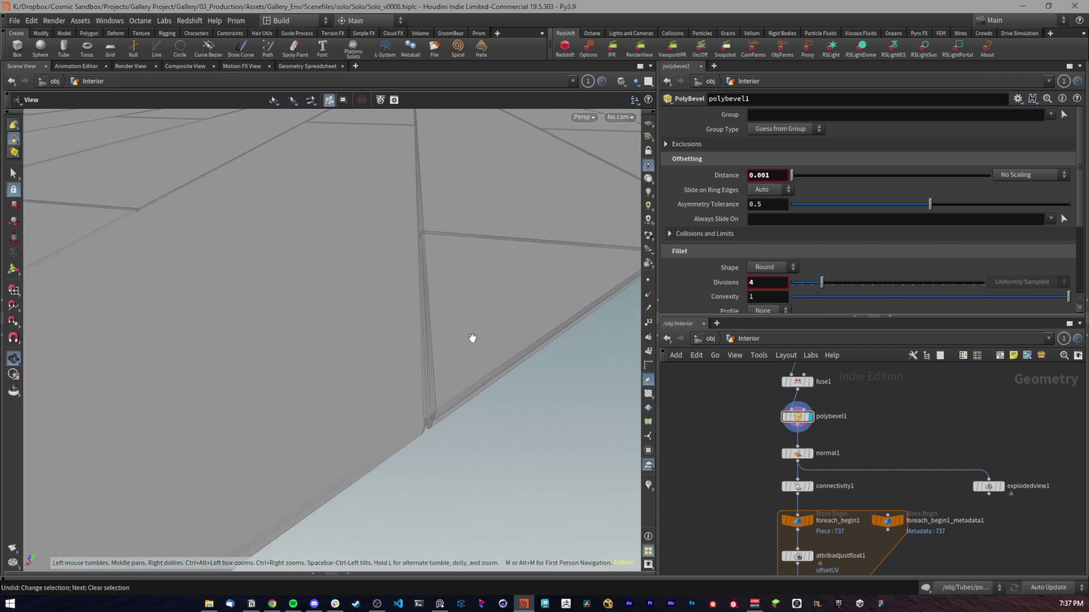
pyautogui.click(797, 453)
pyautogui.press('r')
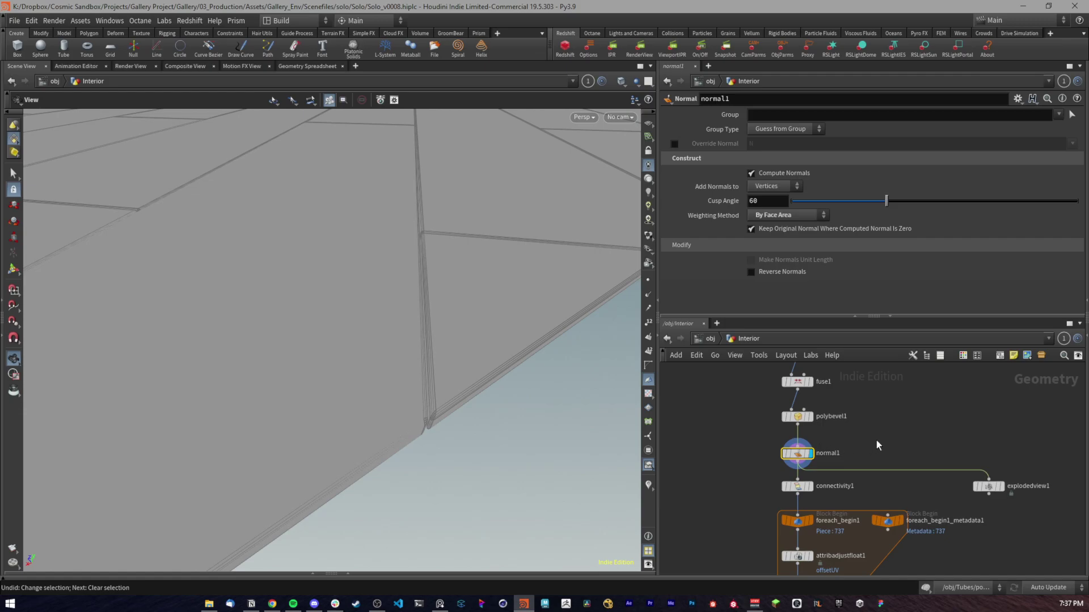
# Step: Delete the explodedview1 node branching off normal1
pyautogui.moveTo(890, 475); pyautogui.dragTo(871, 443, button='middle')
pyautogui.click(1015, 458)
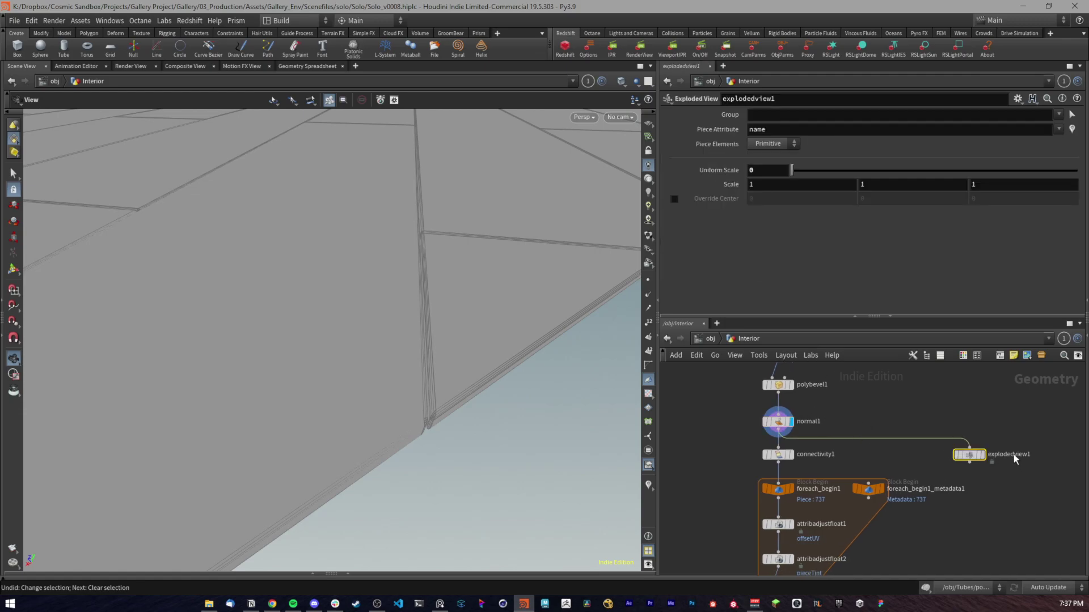
pyautogui.press('Delete')
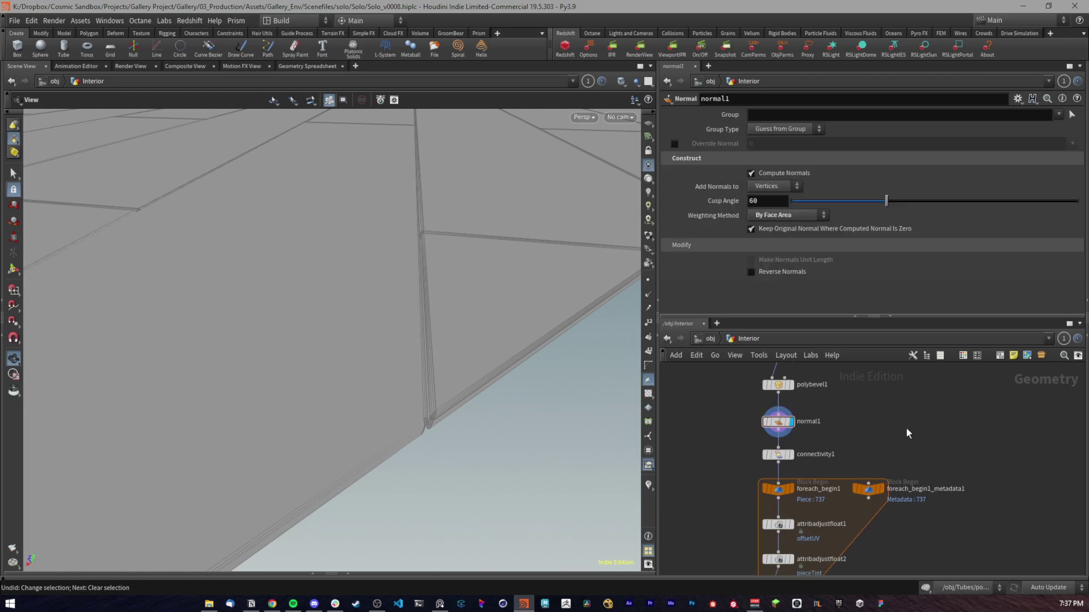
# Step: Select connectivity1 together with the for-each loop nodes below it and look over the group
pyautogui.scroll(-3, 901, 427)
pyautogui.moveTo(892, 426); pyautogui.dragTo(852, 389, button='middle')
pyautogui.scroll(3, 866, 414)
pyautogui.scroll(-3, 895, 493)
pyautogui.moveTo(886, 502); pyautogui.dragTo(740, 414)
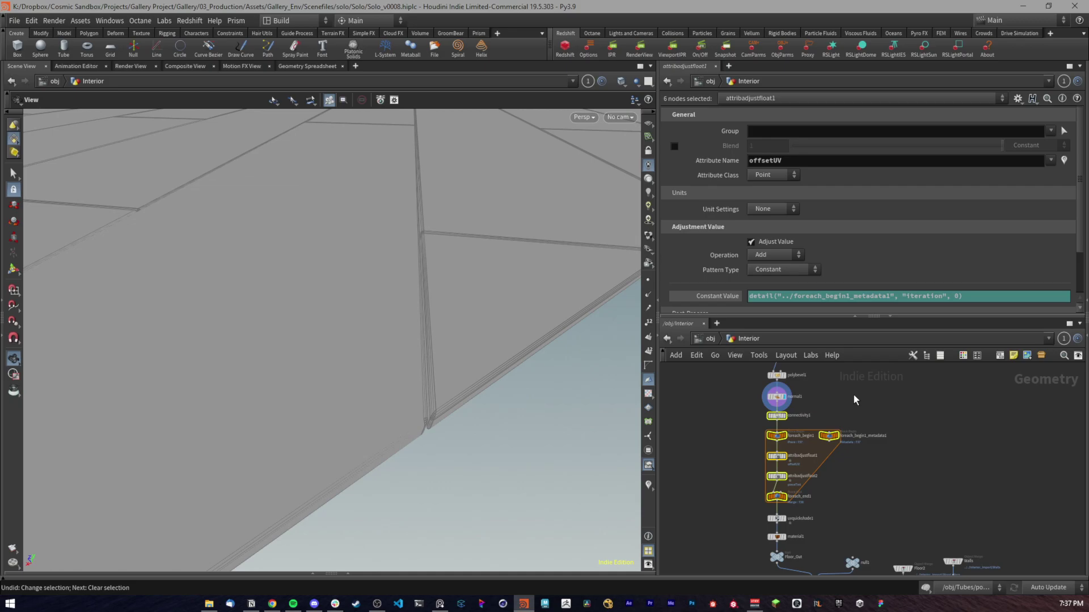
pyautogui.scroll(5, 794, 408)
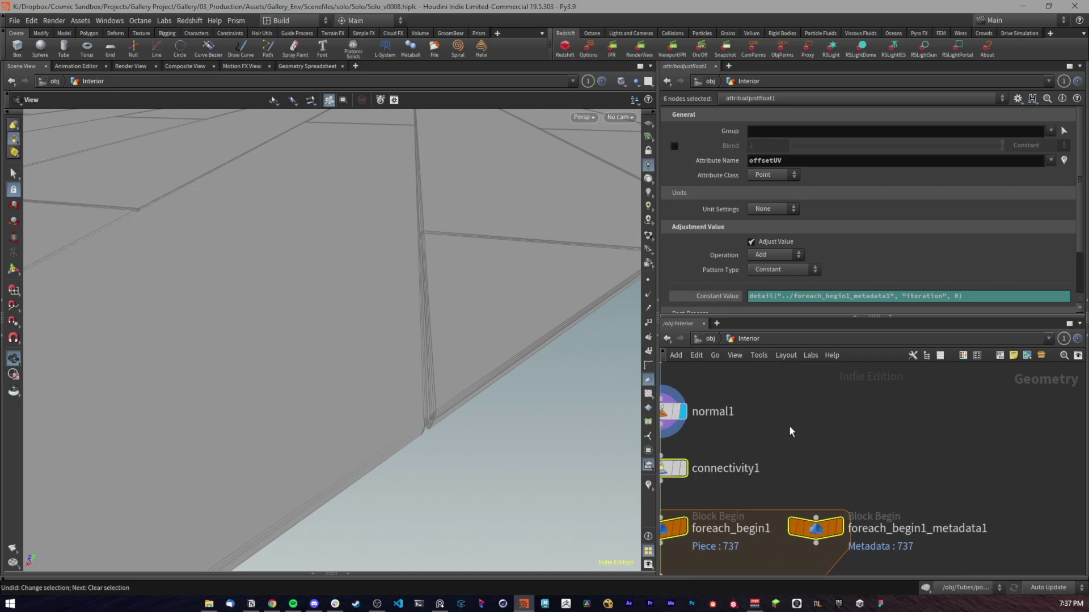
# Step: Review the foreach_begin1 node and the two attribute adjust nodes, offsetUV and pieceTint, against the individual planks in the viewport
pyautogui.click(871, 427)
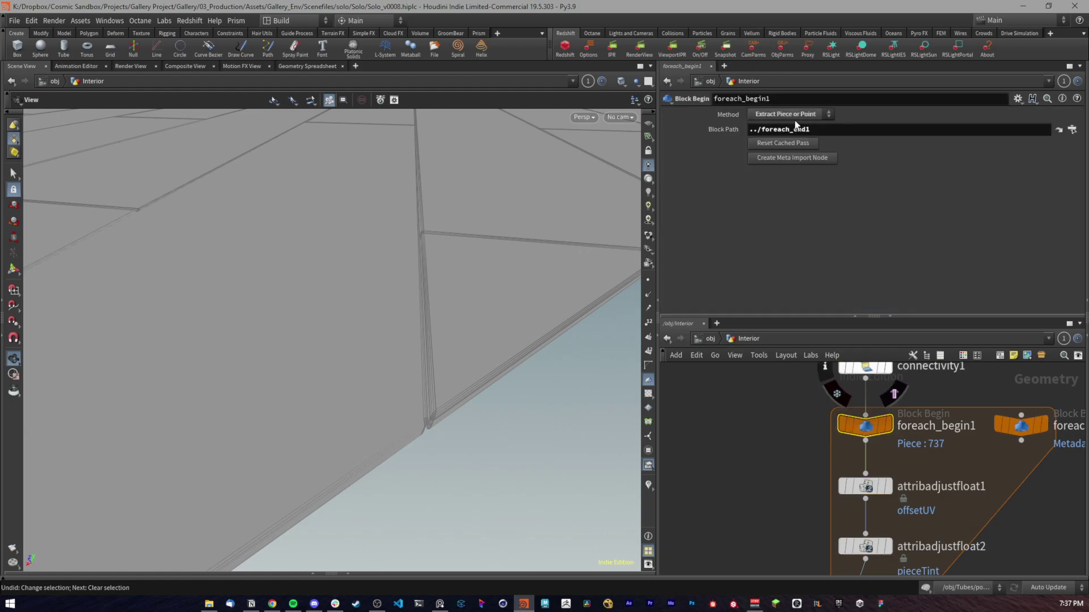
pyautogui.scroll(-3, 754, 420)
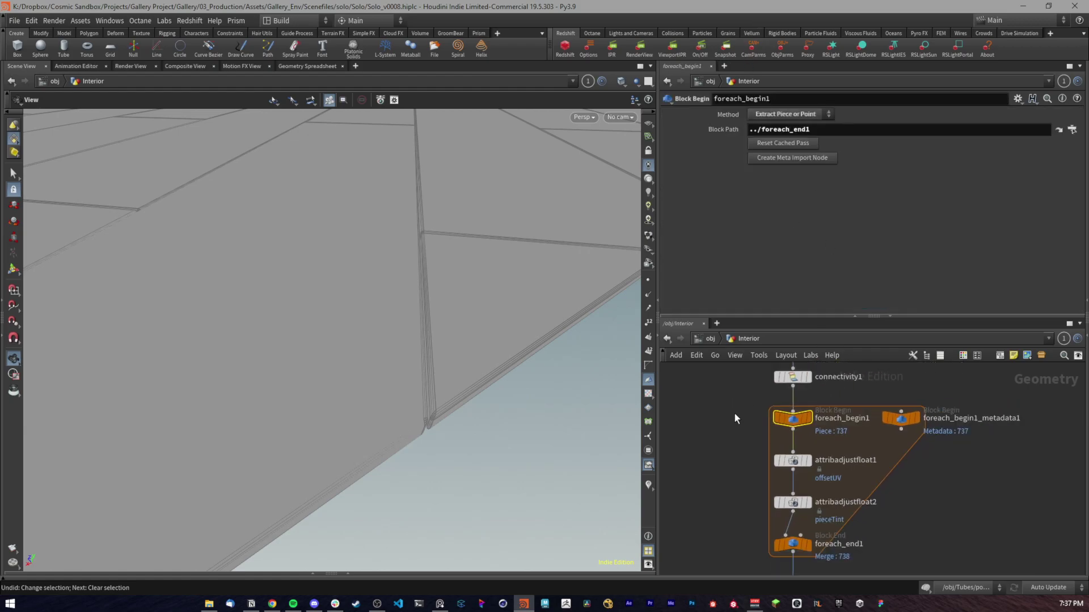
pyautogui.click(804, 490)
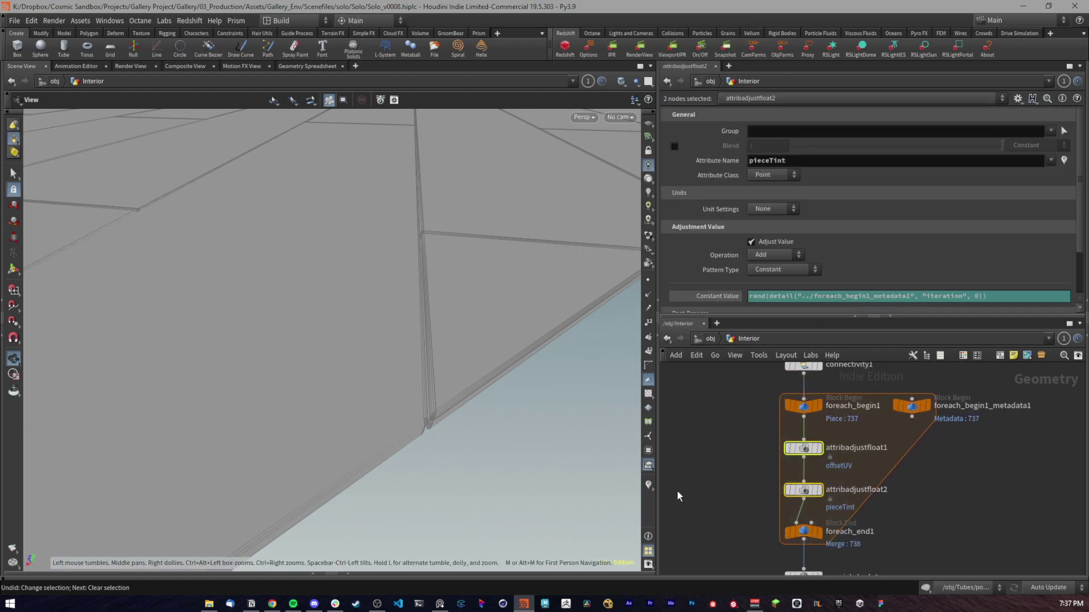
pyautogui.moveTo(763, 441); pyautogui.dragTo(767, 427, button='middle')
pyautogui.moveTo(850, 440); pyautogui.dragTo(835, 414, button='middle')
pyautogui.moveTo(547, 223); pyautogui.dragTo(413, 376)
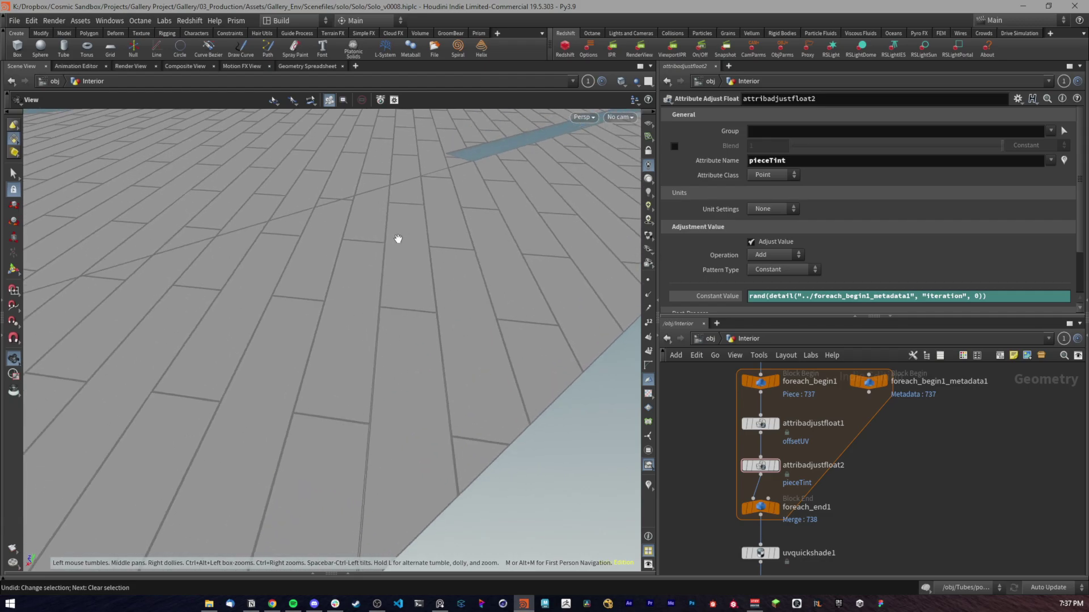
# Step: Check that the attribute name set on connectivity1 matches the piece attribute used by foreach_end1
pyautogui.moveTo(688, 386); pyautogui.dragTo(712, 489, button='middle')
pyautogui.moveTo(708, 458); pyautogui.dragTo(807, 435)
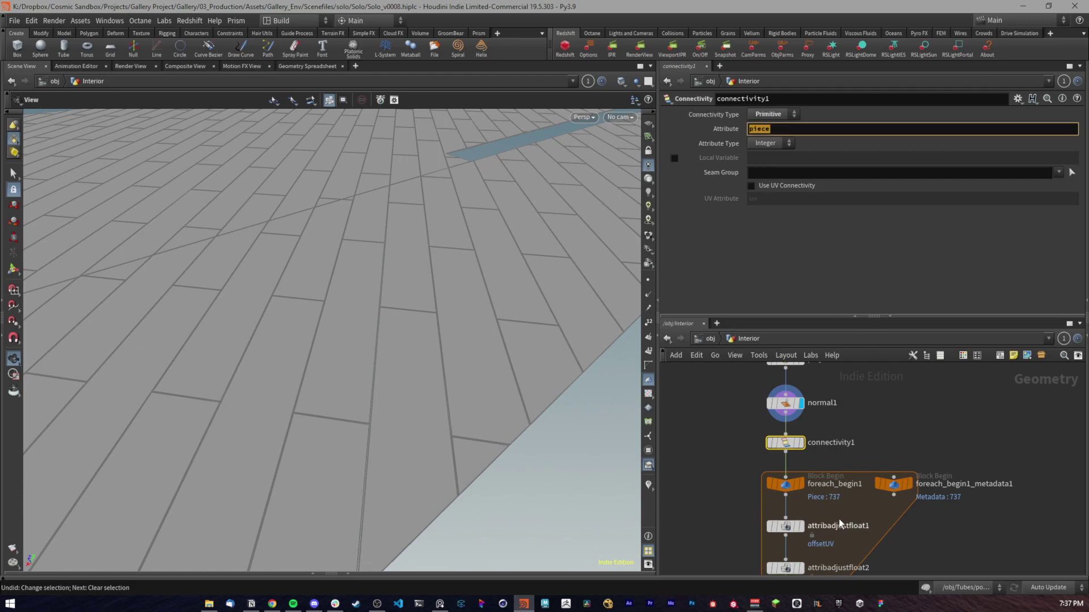
pyautogui.moveTo(840, 516); pyautogui.dragTo(816, 373, button='middle')
pyautogui.moveTo(833, 467); pyautogui.dragTo(734, 480)
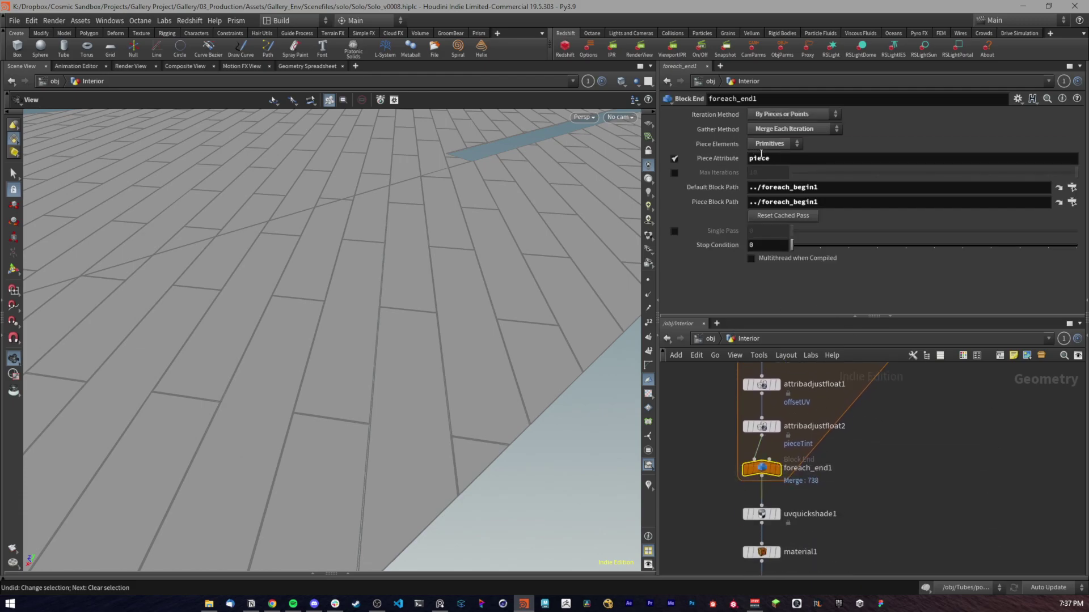
# Step: Look over the for-each loop's attribute adjust and metadata nodes and display the connectivity1 output
pyautogui.moveTo(847, 432); pyautogui.dragTo(847, 459, button='middle')
pyautogui.moveTo(785, 434); pyautogui.dragTo(716, 403)
pyautogui.moveTo(825, 436); pyautogui.dragTo(741, 472)
pyautogui.moveTo(912, 407); pyautogui.dragTo(885, 435, button='middle')
pyautogui.moveTo(885, 435); pyautogui.dragTo(815, 363)
pyautogui.moveTo(908, 457); pyautogui.dragTo(804, 443, button='middle')
pyautogui.scroll(-3, 825, 465)
pyautogui.click(842, 462)
pyautogui.moveTo(711, 387); pyautogui.dragTo(645, 363)
pyautogui.click(675, 376)
pyautogui.scroll(-3, 811, 453)
pyautogui.moveTo(811, 457)
pyautogui.mouseDown(button='middle')
pyautogui.moveTo(860, 472)
pyautogui.moveTo(813, 448)
pyautogui.mouseUp(button='middle')
pyautogui.click(812, 448)
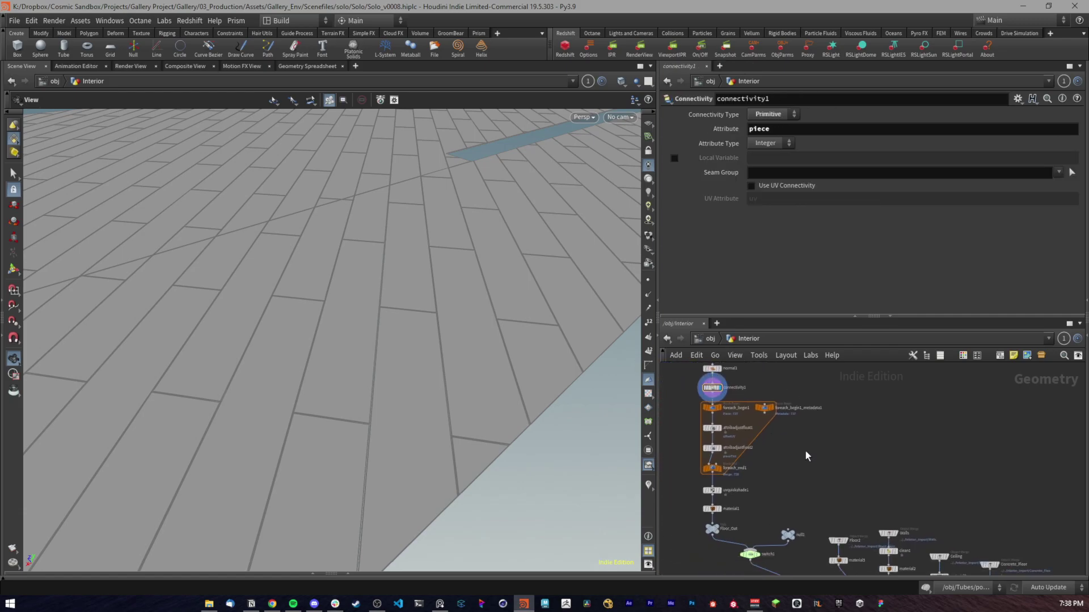
# Step: Display the foreach_end1 output with the pieceTint visualizer turned on and inspect the per-plank colours across the floor
pyautogui.moveTo(719, 469)
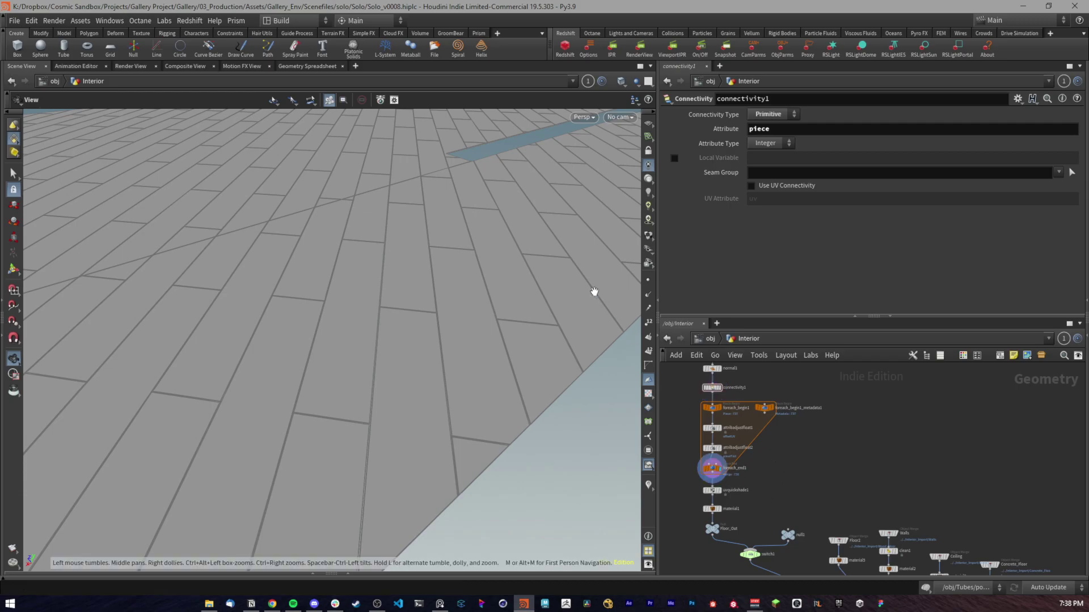
pyautogui.click(648, 486)
pyautogui.moveTo(335, 246); pyautogui.dragTo(399, 331)
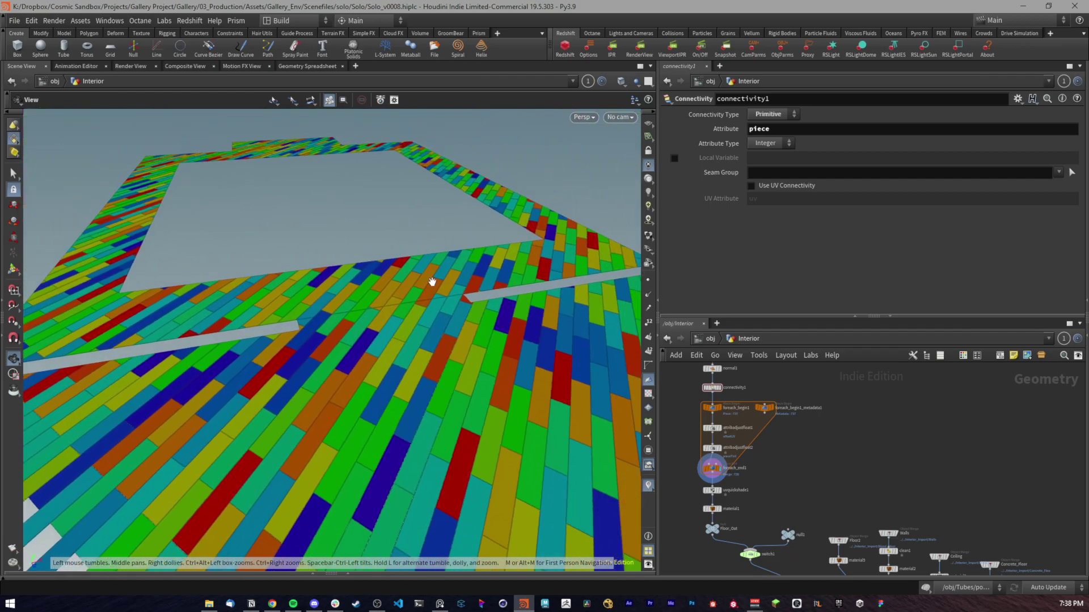
# Step: Turn on the offsetUV visualizer and inspect its per-plank colours across the floor
pyautogui.scroll(3, 805, 447)
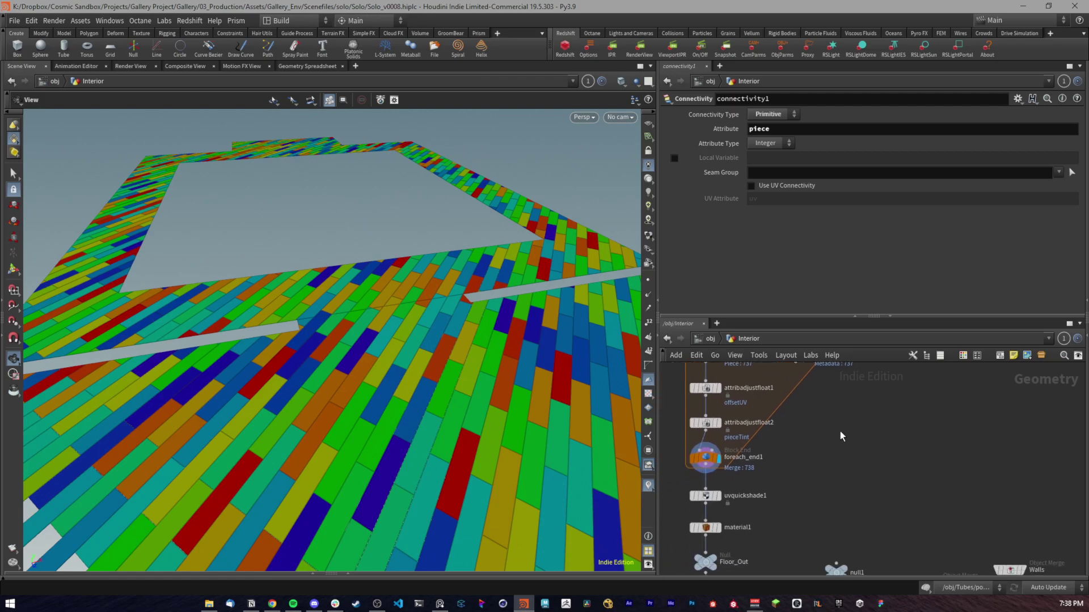
pyautogui.click(649, 485)
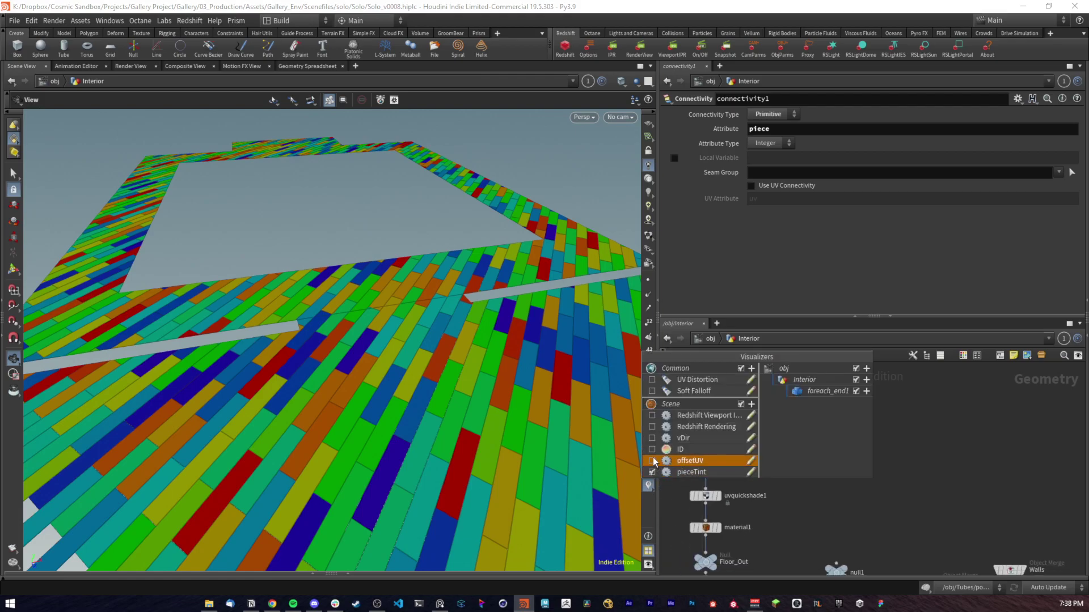
pyautogui.click(652, 471)
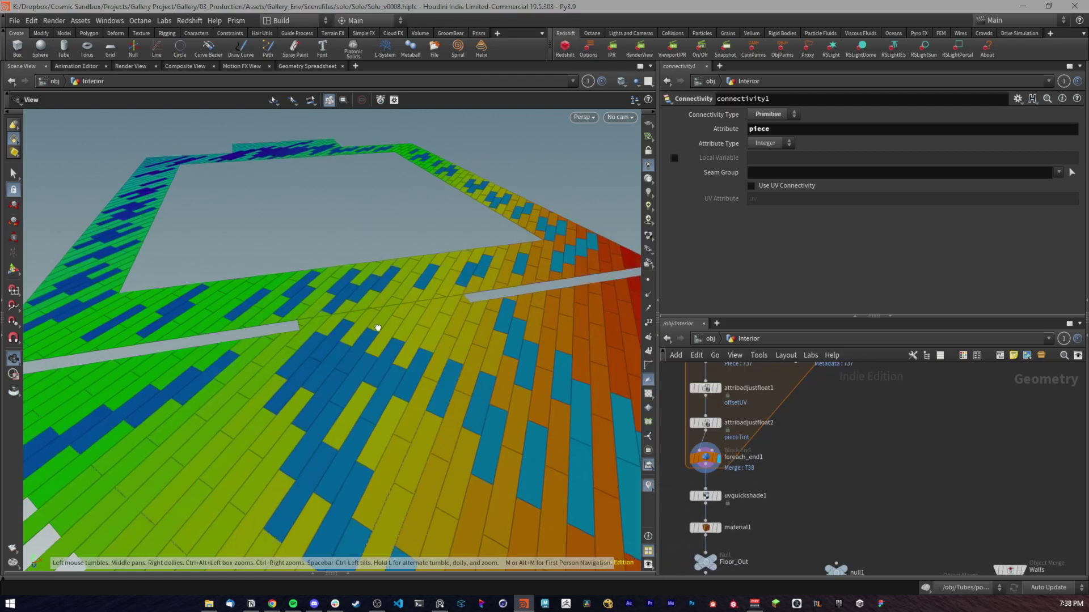
pyautogui.moveTo(352, 352); pyautogui.dragTo(310, 318)
pyautogui.moveTo(406, 399); pyautogui.dragTo(429, 358)
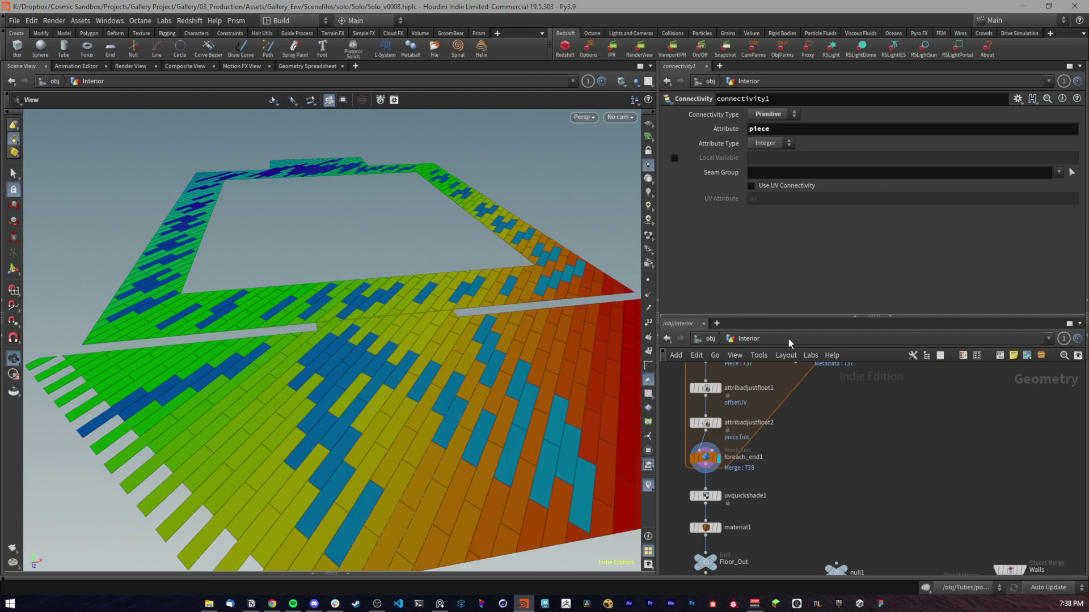
# Step: Turn off the offsetUV visualizer so only pieceTint colours the planks
pyautogui.moveTo(771, 467); pyautogui.dragTo(797, 461, button='middle')
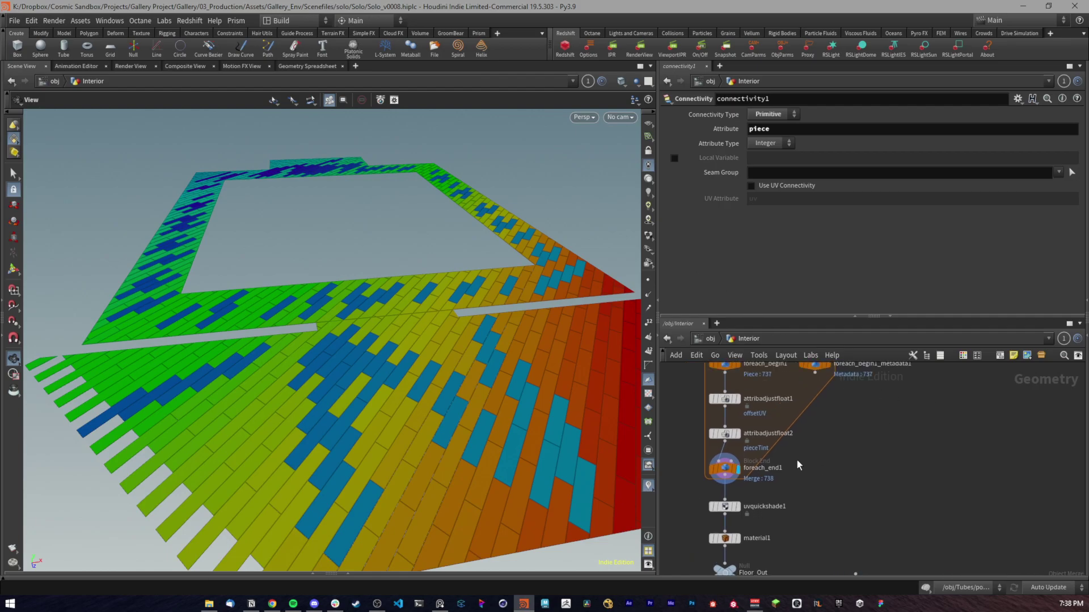
pyautogui.click(648, 489)
pyautogui.click(647, 489)
pyautogui.rightClick(647, 489)
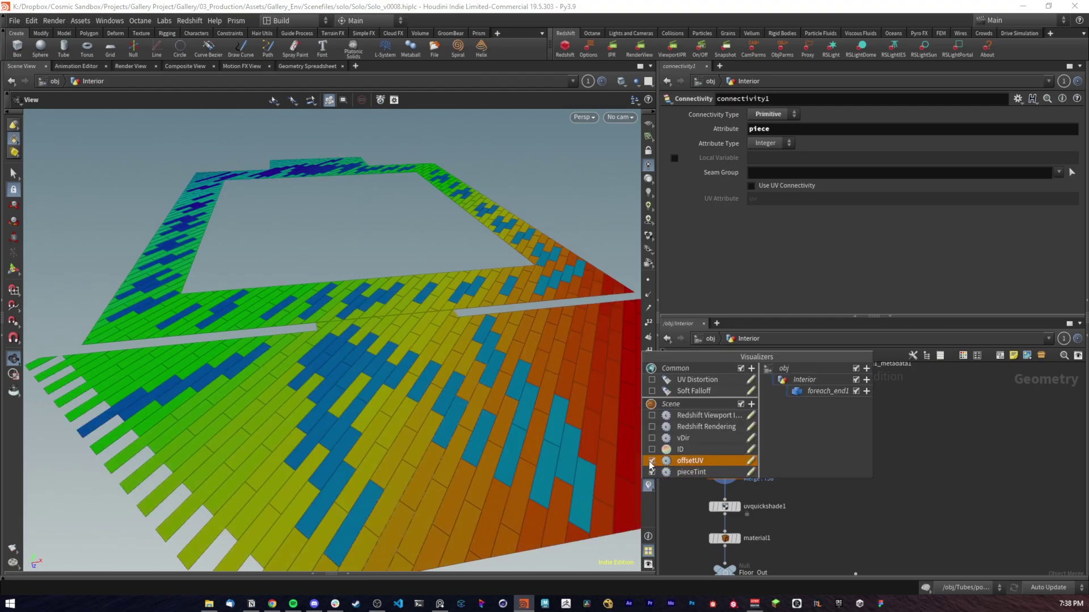
pyautogui.click(652, 461)
pyautogui.moveTo(842, 510); pyautogui.dragTo(840, 510, button='middle')
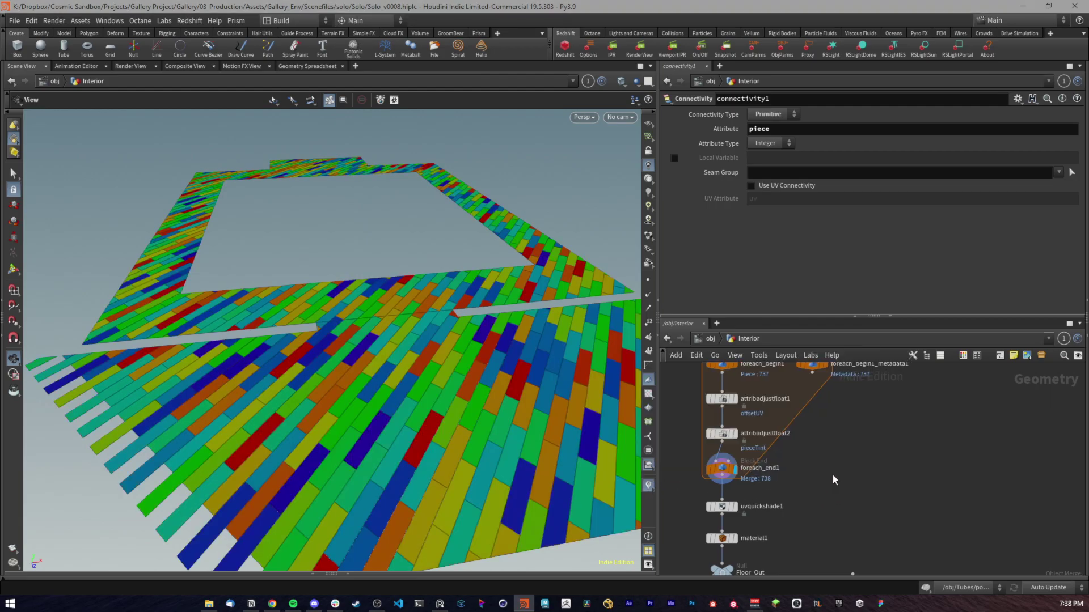
# Step: Inspect the parameters of the uvquickshade1 node below the for-each loop
pyautogui.moveTo(808, 470)
pyautogui.mouseDown(button='middle')
pyautogui.moveTo(740, 480)
pyautogui.moveTo(818, 454)
pyautogui.mouseUp(button='middle')
pyautogui.scroll(-2, 740, 480)
pyautogui.scroll(1, 817, 455)
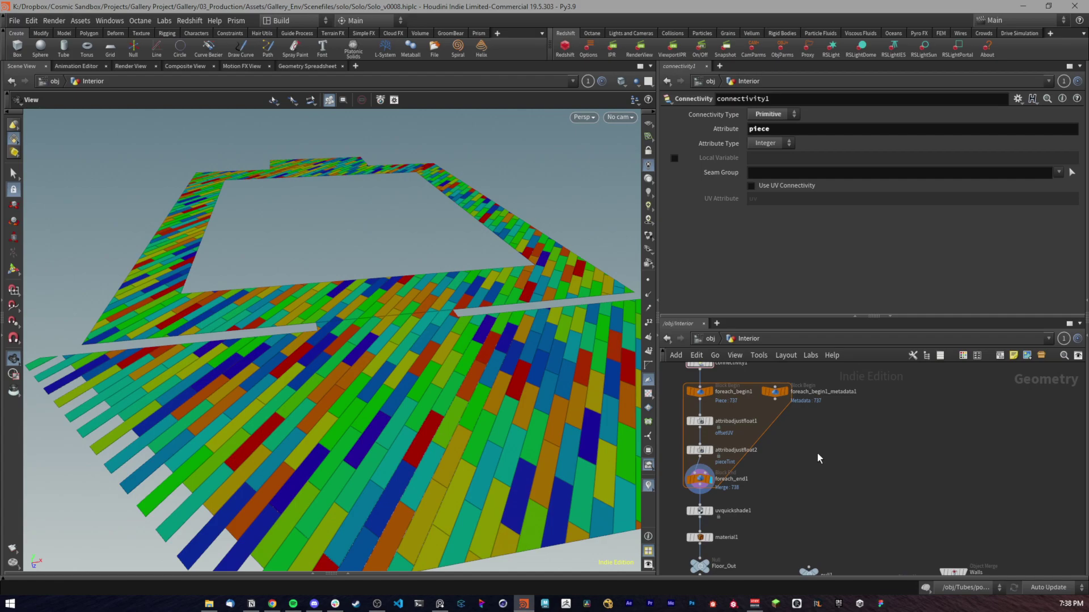
pyautogui.scroll(5, 854, 498)
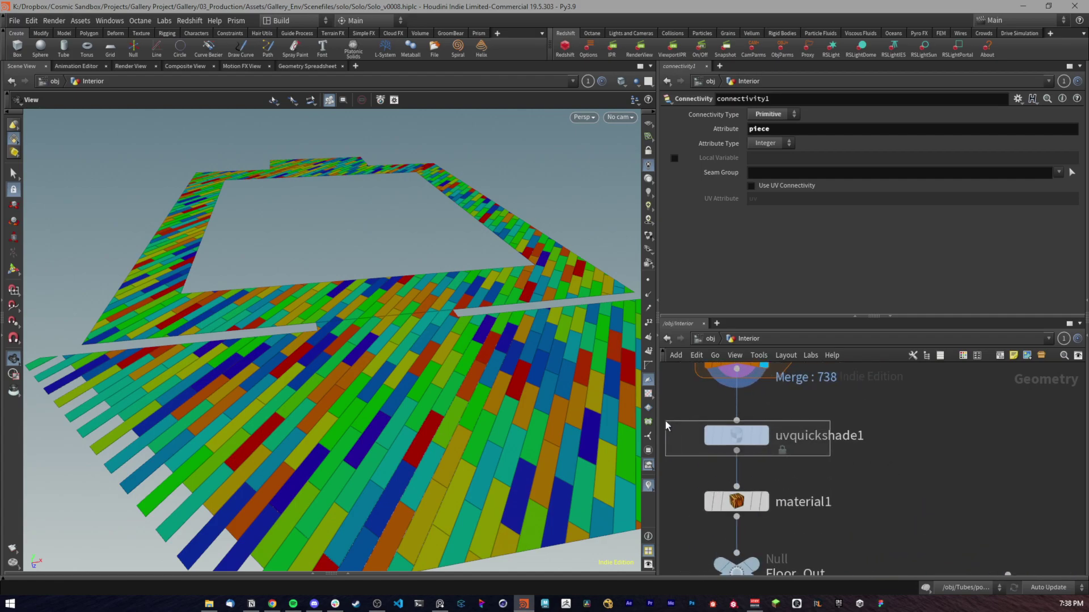
pyautogui.click(748, 436)
pyautogui.moveTo(835, 508); pyautogui.dragTo(833, 483, button='middle')
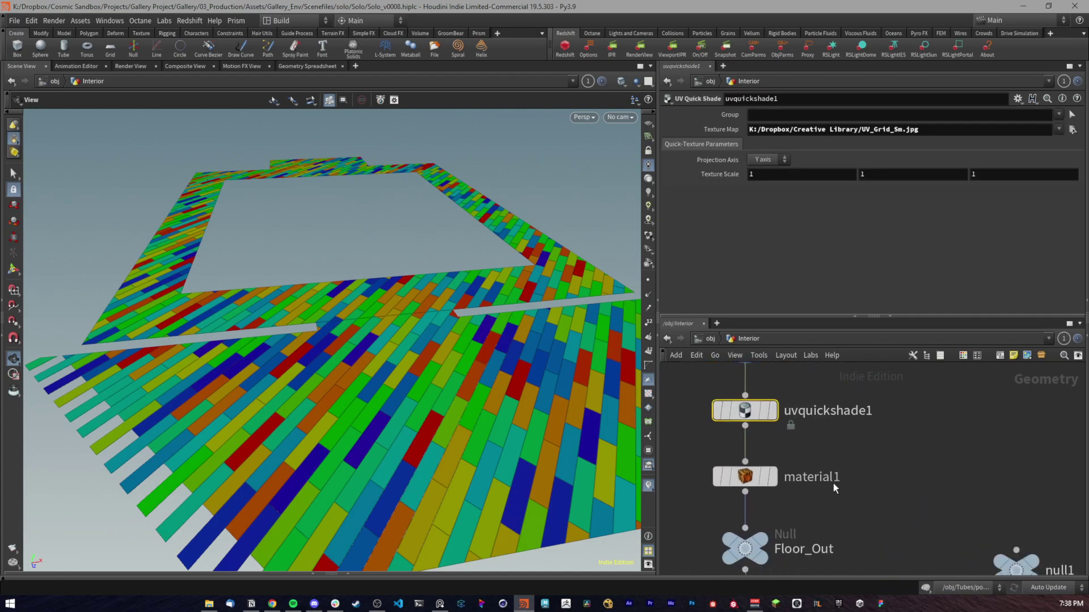
# Step: Look over the network around the for-each loop and display the connectivity1 output
pyautogui.scroll(-5, 877, 497)
pyautogui.moveTo(963, 501); pyautogui.dragTo(800, 401, button='middle')
pyautogui.scroll(4, 902, 536)
pyautogui.moveTo(862, 473); pyautogui.dragTo(947, 546, button='middle')
pyautogui.scroll(-4, 904, 409)
pyautogui.moveTo(904, 397); pyautogui.dragTo(894, 570, button='middle')
pyautogui.scroll(2, 868, 481)
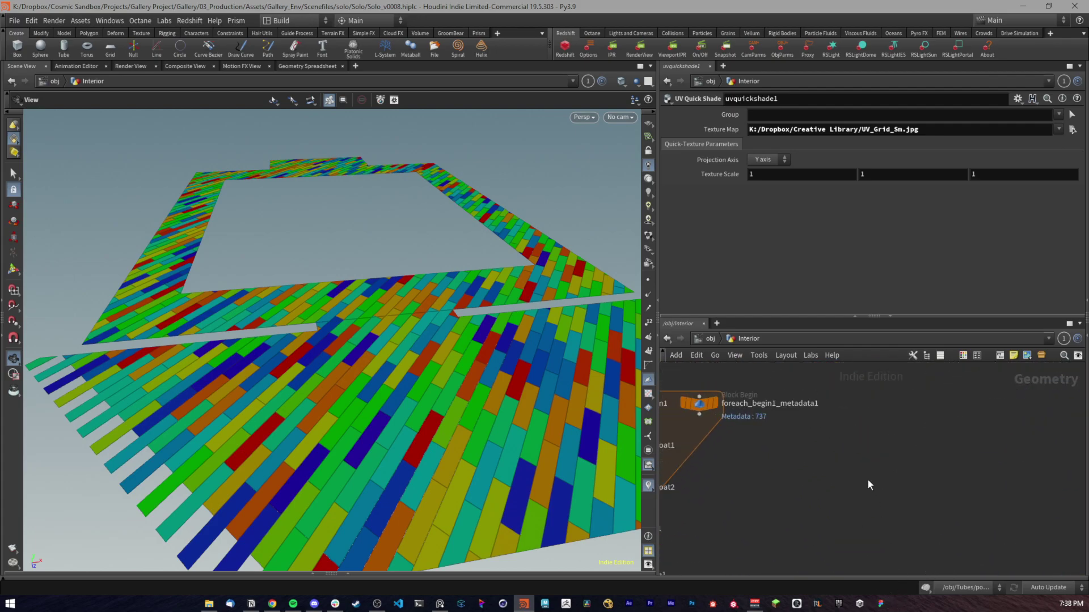
pyautogui.moveTo(738, 453); pyautogui.dragTo(902, 471, button='middle')
pyautogui.scroll(2, 839, 431)
pyautogui.click(808, 396)
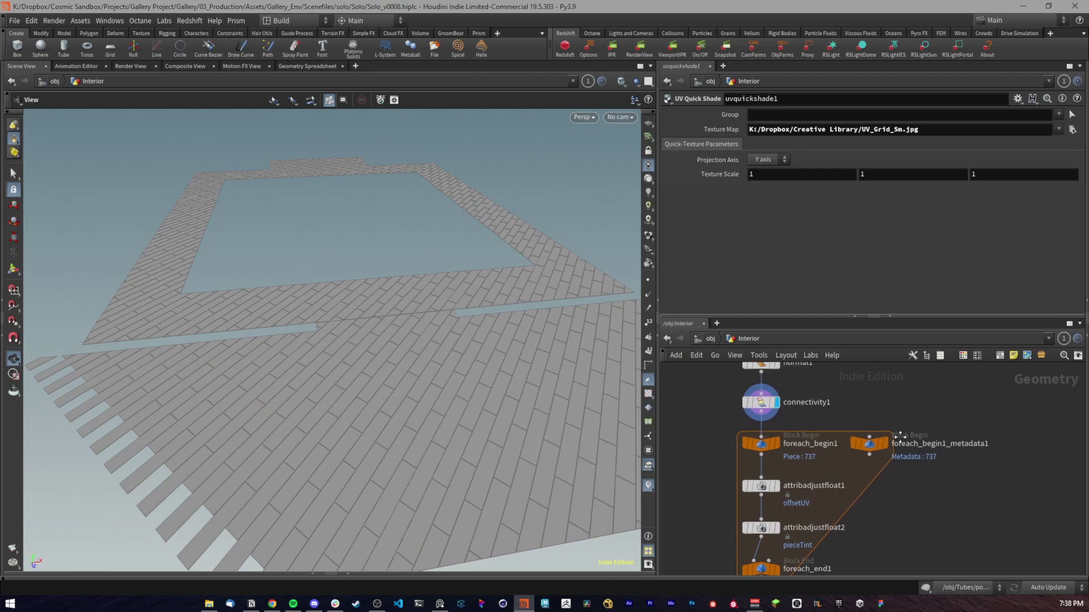
pyautogui.moveTo(876, 411); pyautogui.dragTo(819, 409, button='middle')
pyautogui.scroll(-2, 794, 419)
pyautogui.click(696, 406)
pyautogui.click(697, 408)
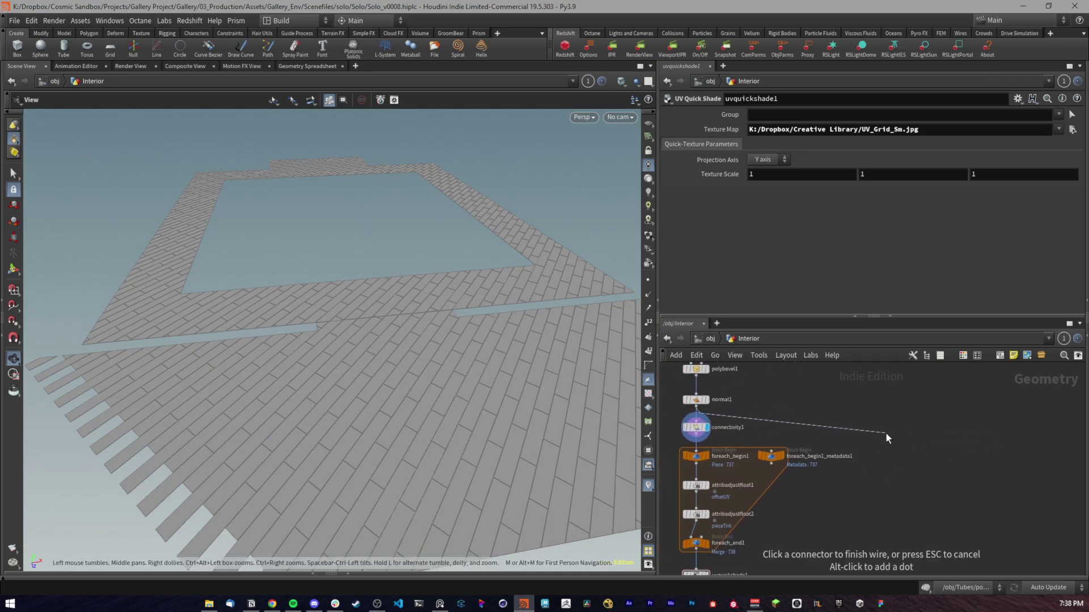
pyautogui.scroll(2, 723, 400)
pyautogui.press('Escape')
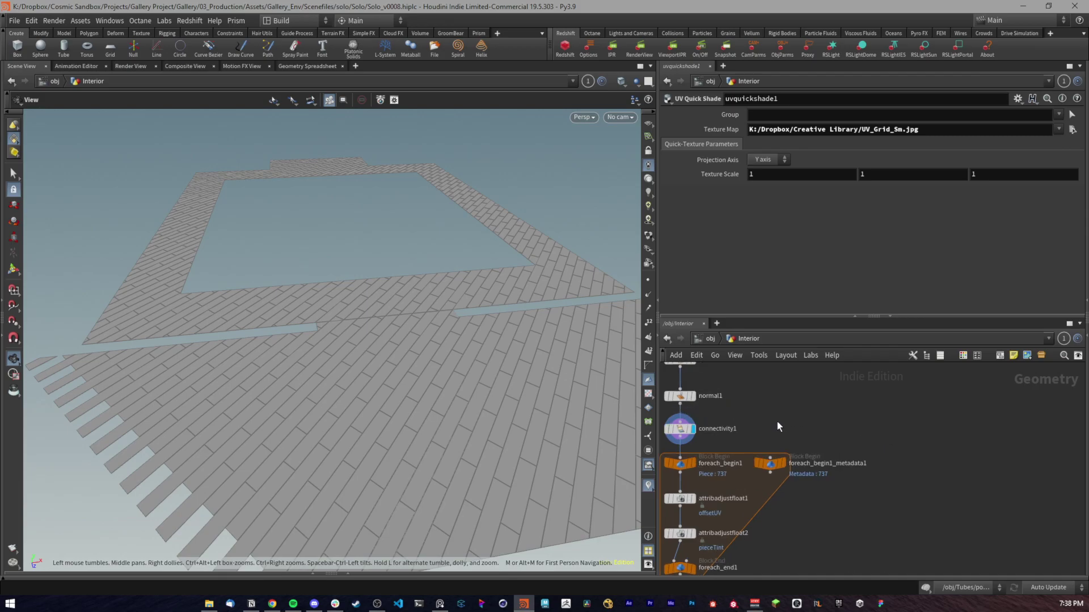
# Step: Display normal1 and branch a For-Each Connected Piece loop off its output, placed beside the existing loop
pyautogui.click(675, 394)
pyautogui.click(691, 396)
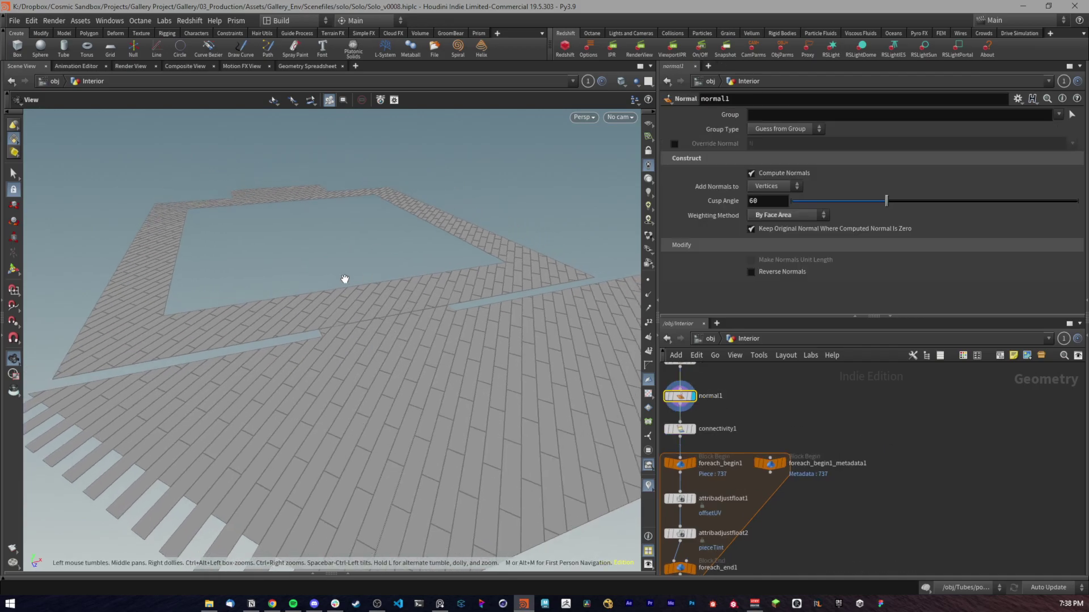
pyautogui.click(683, 407)
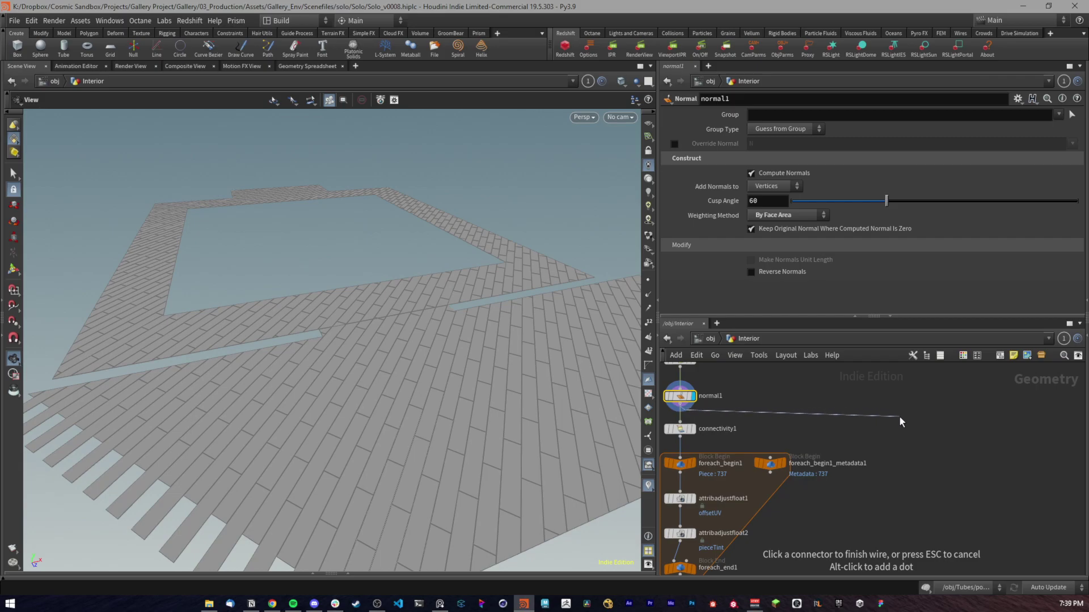
pyautogui.press('Tab')
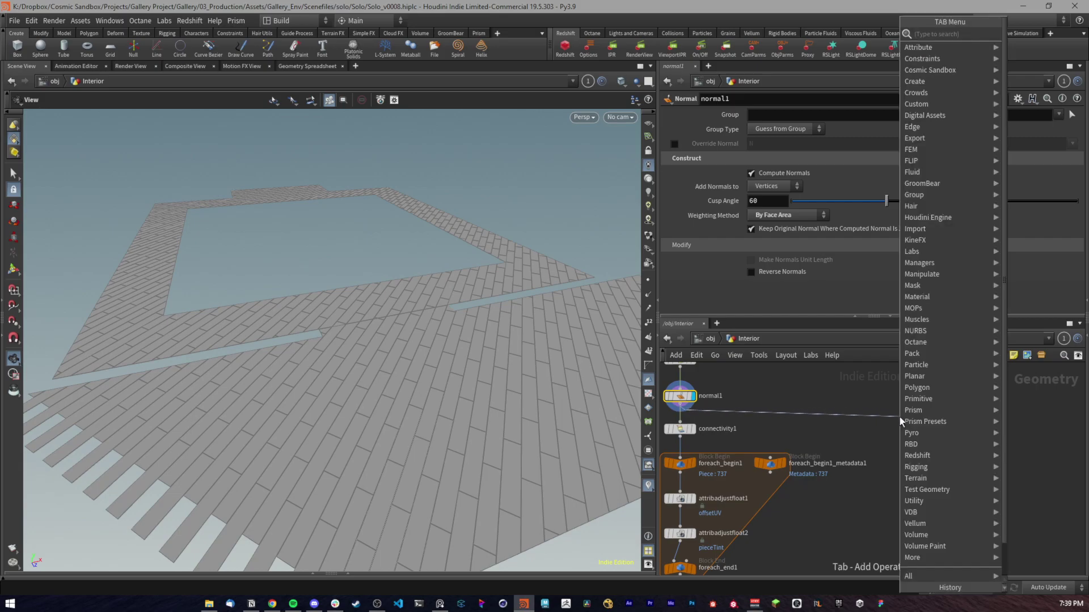
pyautogui.write('for')
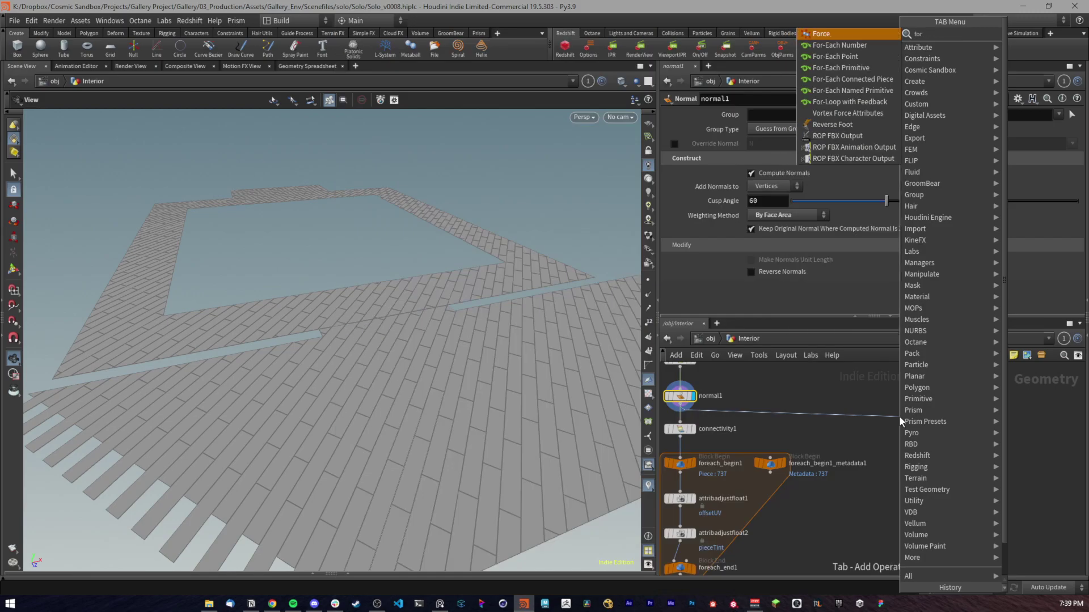
pyautogui.write(' each')
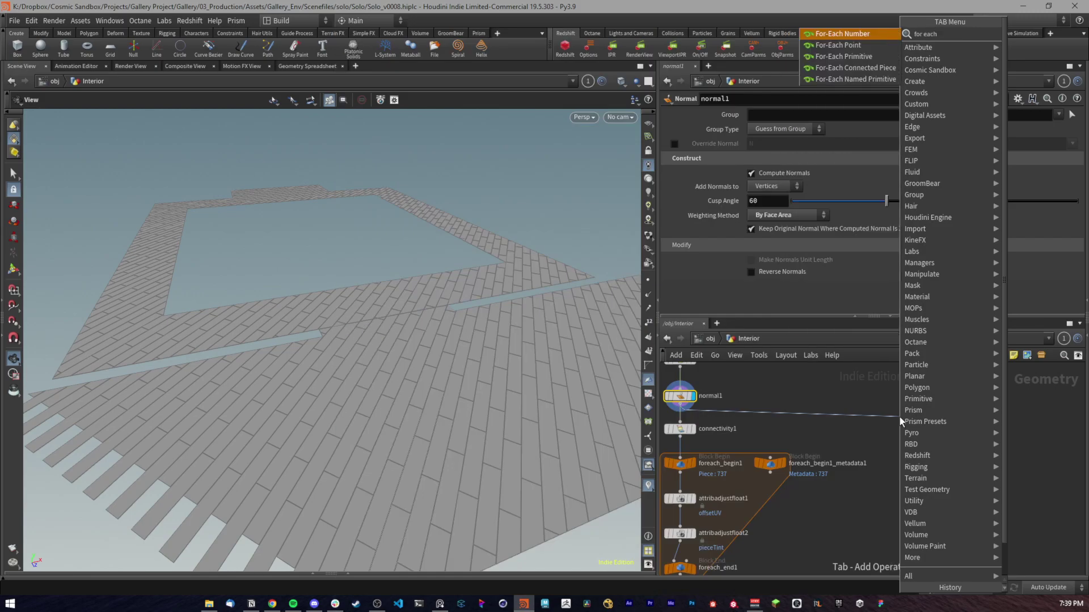
pyautogui.write(' conn')
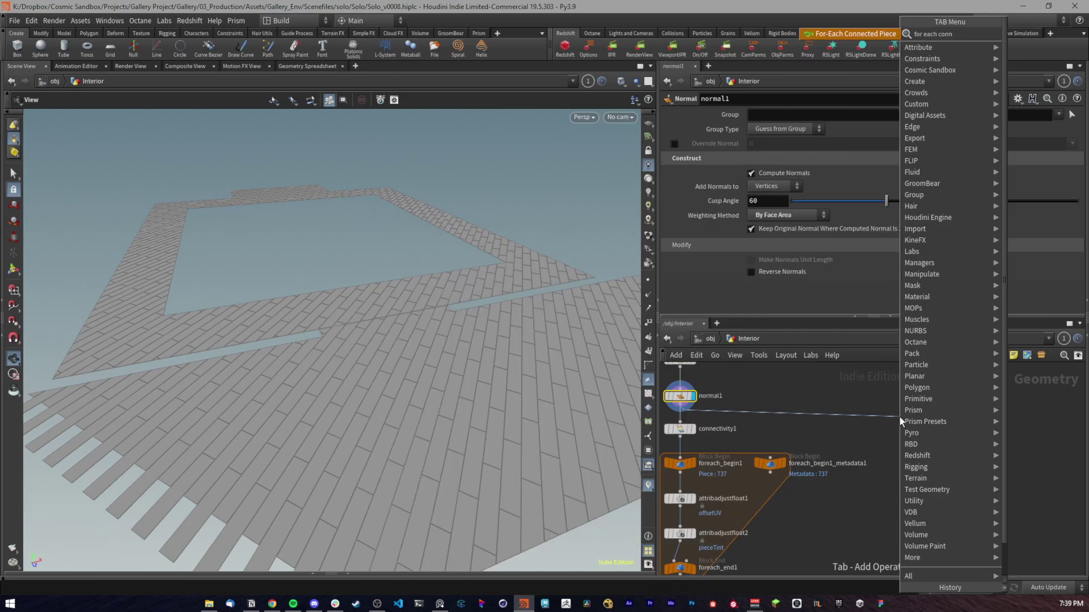
pyautogui.press('Return')
pyautogui.moveTo(990, 525); pyautogui.dragTo(987, 521, button='middle')
pyautogui.moveTo(982, 539); pyautogui.dragTo(922, 463)
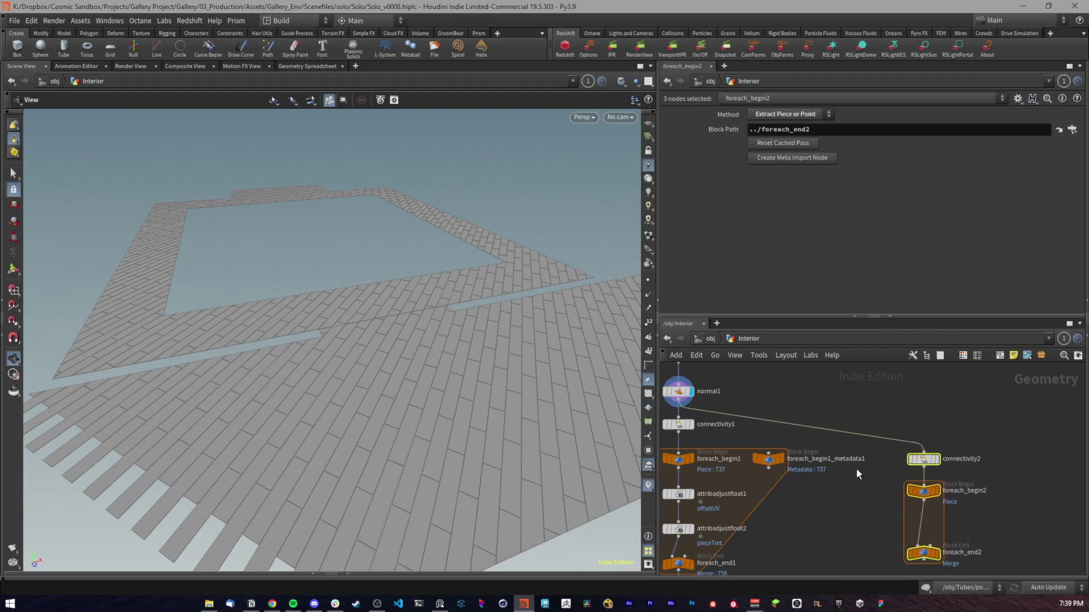
# Step: Compare the attribute name on connectivity2 with the piece attribute on foreach_end2
pyautogui.moveTo(856, 469); pyautogui.dragTo(867, 434, button='middle')
pyautogui.moveTo(877, 485); pyautogui.dragTo(953, 452)
pyautogui.moveTo(991, 434); pyautogui.dragTo(969, 399, button='middle')
pyautogui.moveTo(970, 444); pyautogui.dragTo(888, 447)
pyautogui.moveTo(954, 398); pyautogui.dragTo(858, 364)
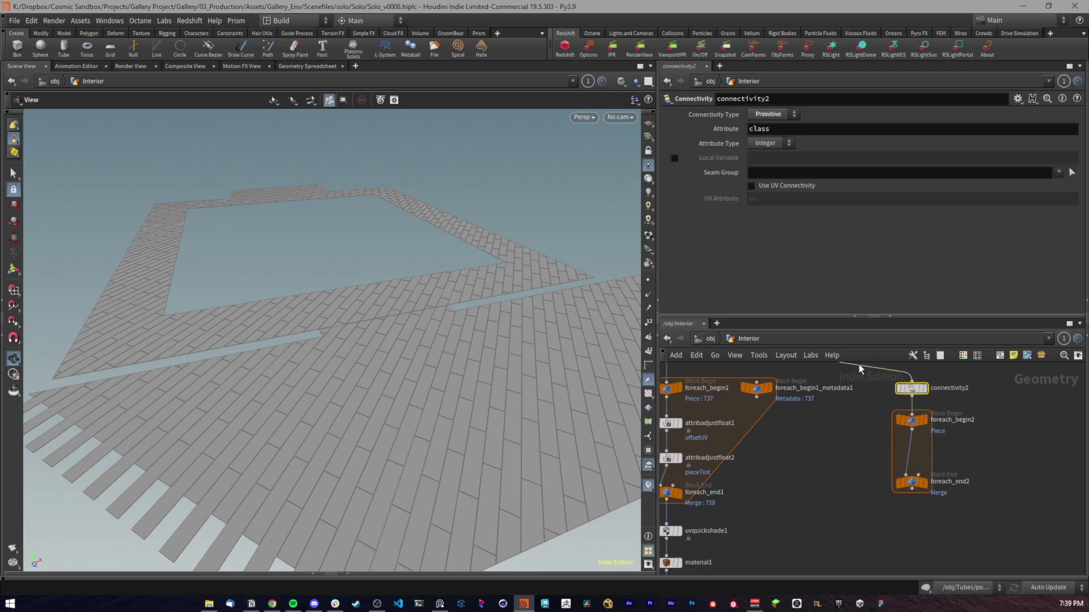
pyautogui.moveTo(1008, 440); pyautogui.dragTo(960, 425, button='middle')
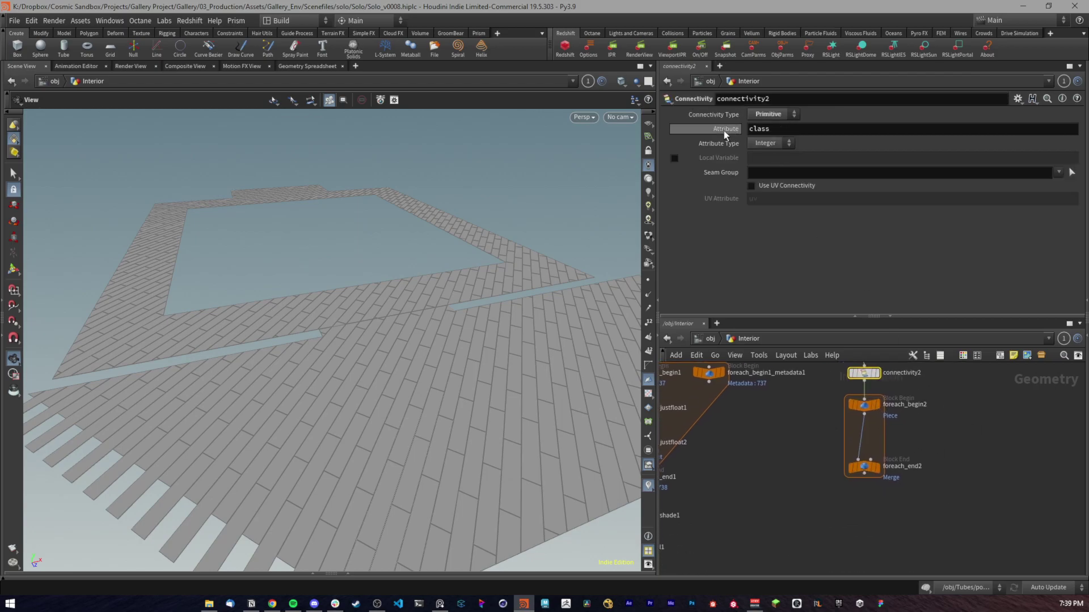
pyautogui.moveTo(920, 441); pyautogui.dragTo(831, 503)
# Step: Review the original loop's foreach_begin1, foreach_end1 and connectivity1 settings for comparison with the new loop
pyautogui.moveTo(759, 430); pyautogui.dragTo(891, 495, button='middle')
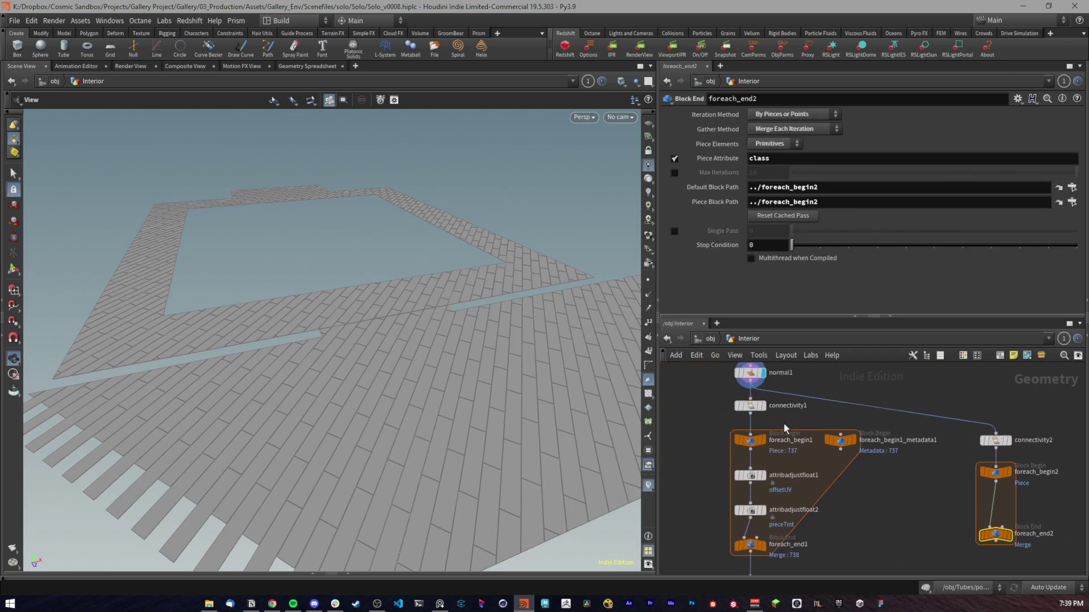
pyautogui.click(743, 442)
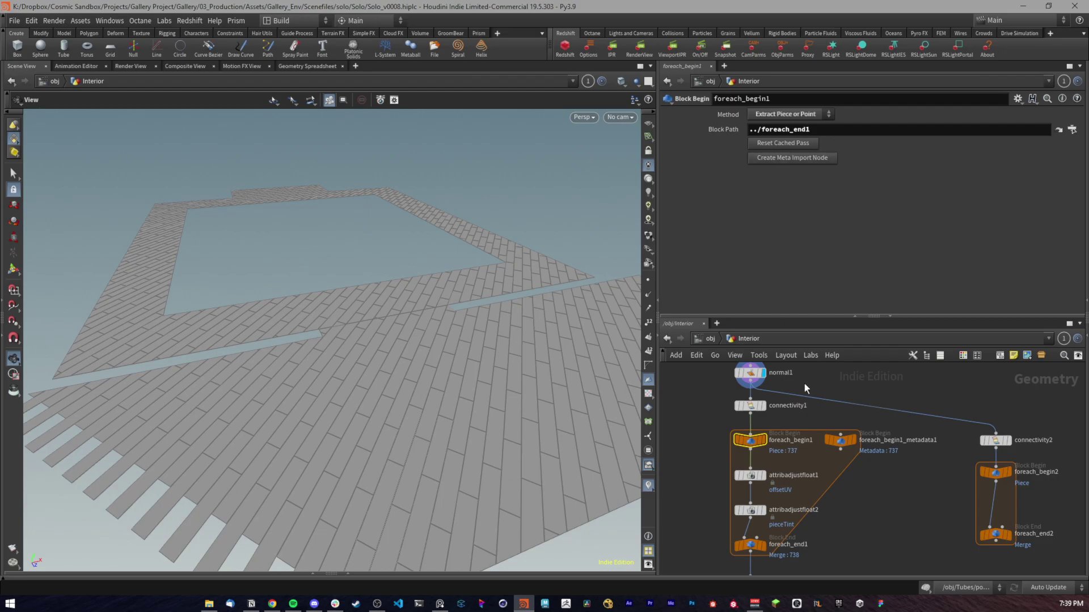
pyautogui.moveTo(879, 512); pyautogui.dragTo(862, 479, button='middle')
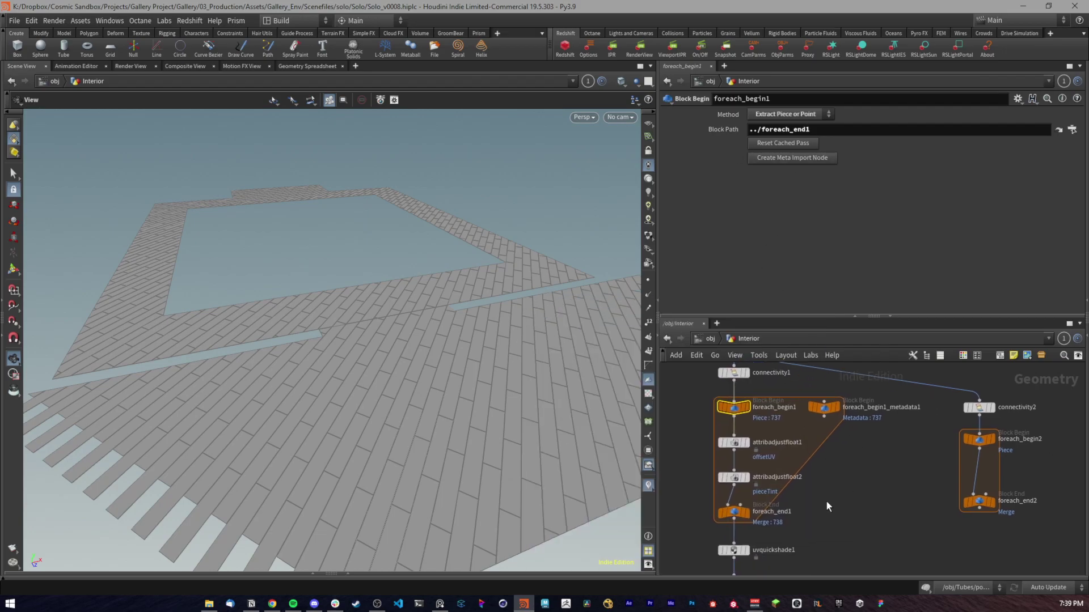
pyautogui.click(734, 512)
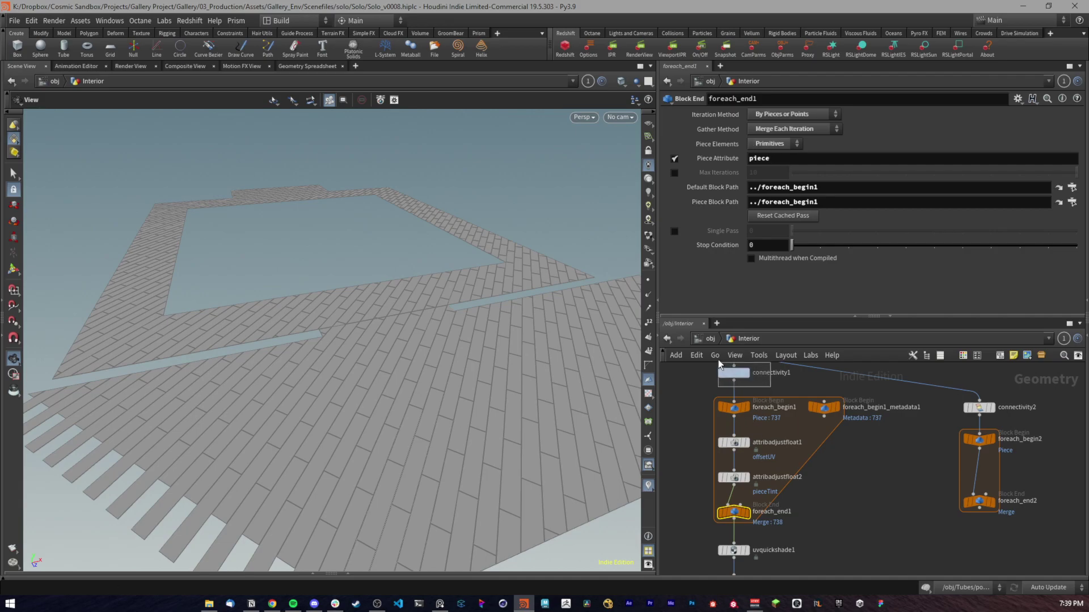
pyautogui.moveTo(718, 359); pyautogui.dragTo(718, 361)
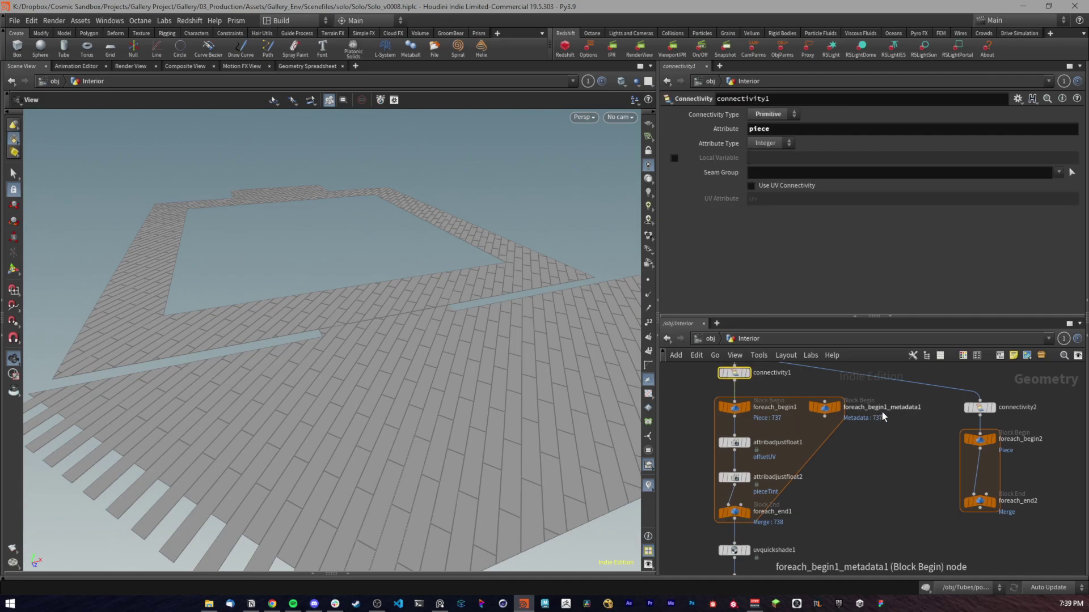
# Step: Reposition the new loop's nodes and create a meta import node from foreach_begin2
pyautogui.moveTo(937, 467); pyautogui.dragTo(852, 475, button='middle')
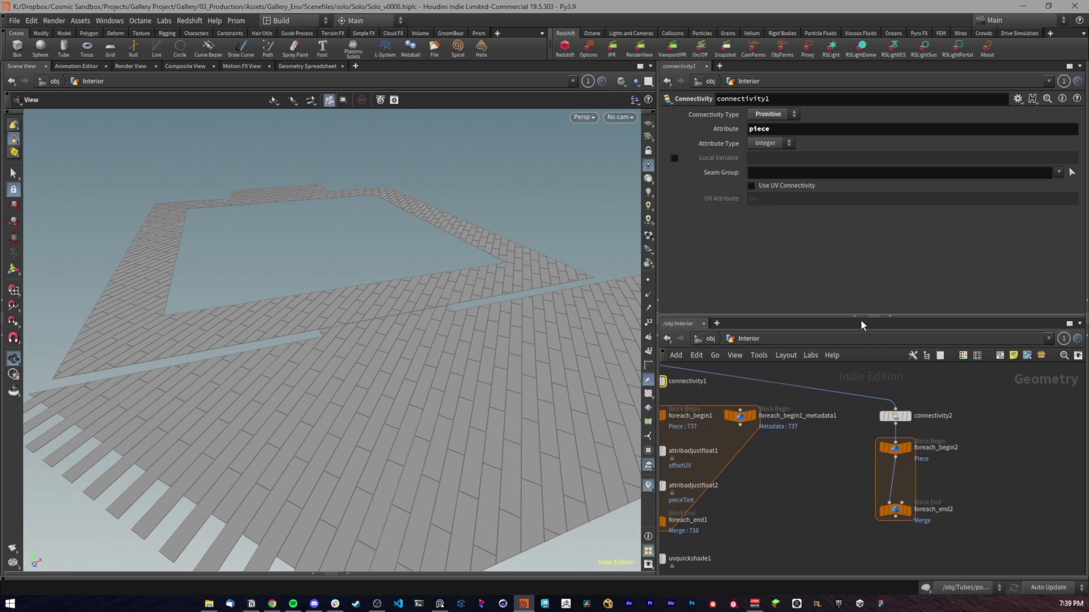
pyautogui.moveTo(913, 392); pyautogui.dragTo(893, 559)
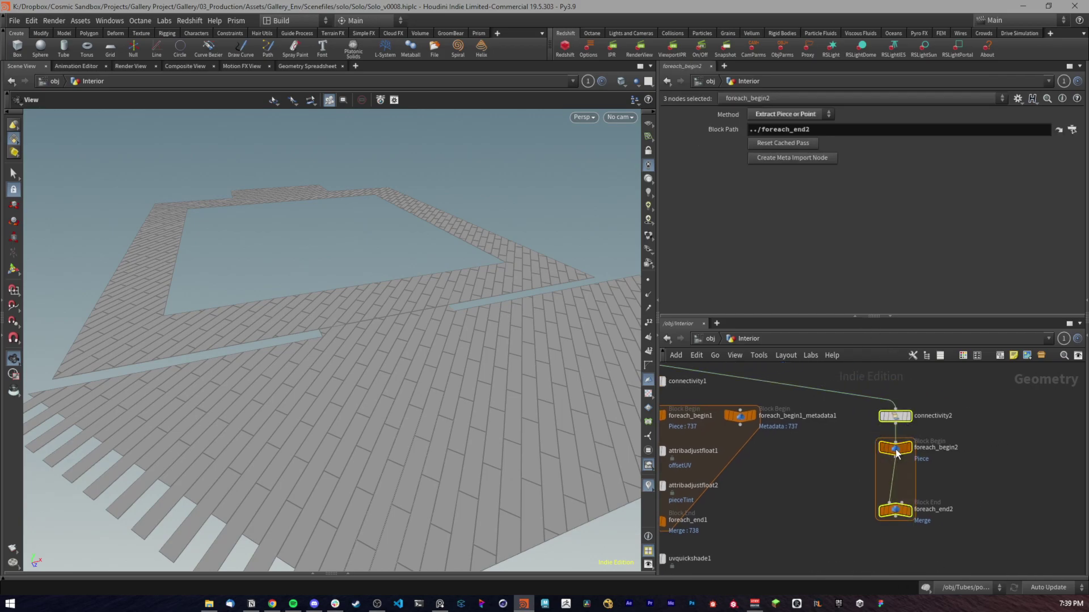
pyautogui.moveTo(896, 452); pyautogui.dragTo(890, 422)
pyautogui.moveTo(934, 444); pyautogui.dragTo(877, 456, button='middle')
pyautogui.click(758, 423)
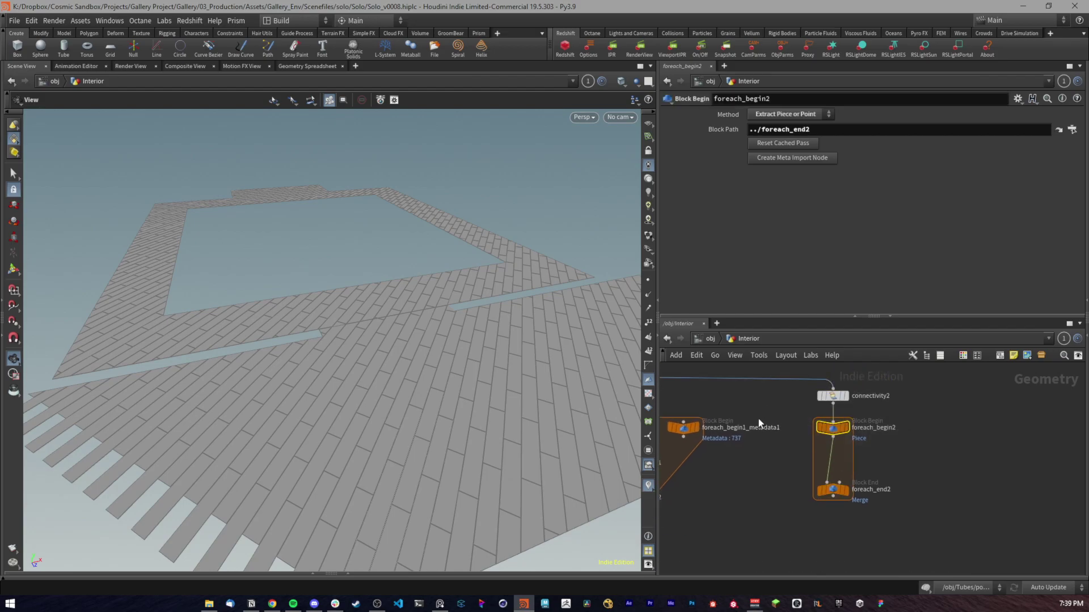
pyautogui.moveTo(829, 431)
pyautogui.click(809, 159)
pyautogui.scroll(5, 958, 481)
pyautogui.scroll(-2, 958, 481)
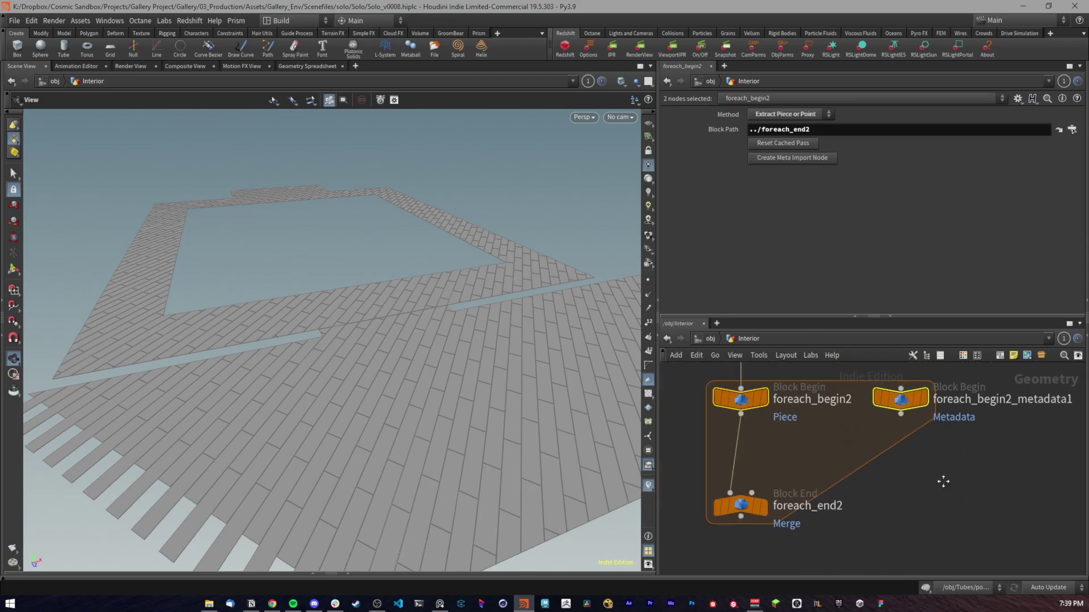
# Step: Examine the detail attributes offered by the foreach_begin2_metadata1 node
pyautogui.moveTo(943, 472); pyautogui.dragTo(942, 515, button='middle')
pyautogui.click(897, 438)
pyautogui.moveTo(920, 394); pyautogui.dragTo(920, 390, button='middle')
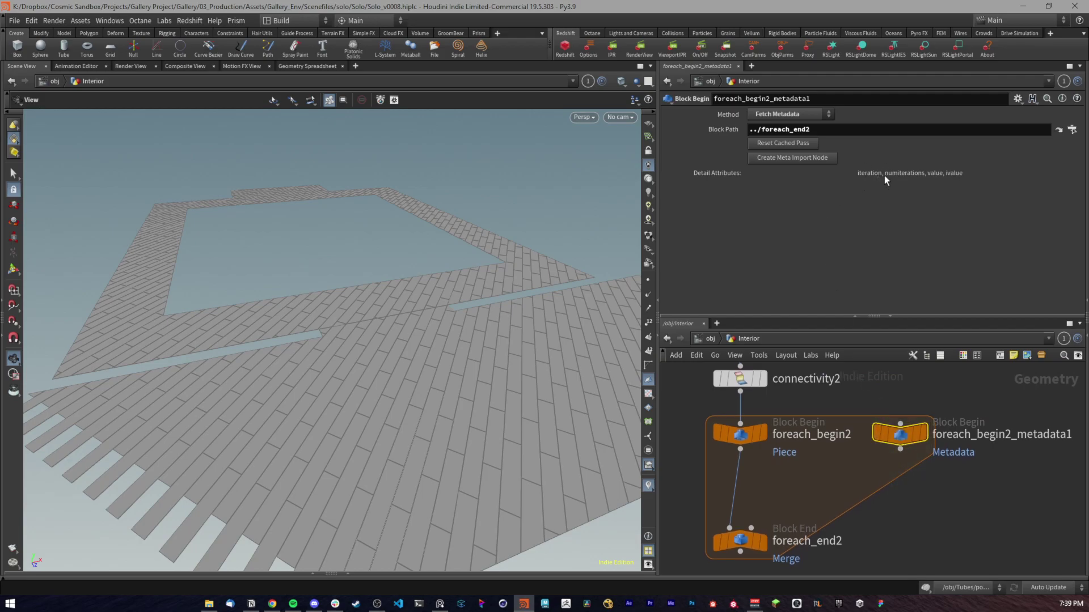
pyautogui.moveTo(908, 472); pyautogui.dragTo(932, 443, button='middle')
pyautogui.moveTo(933, 403)
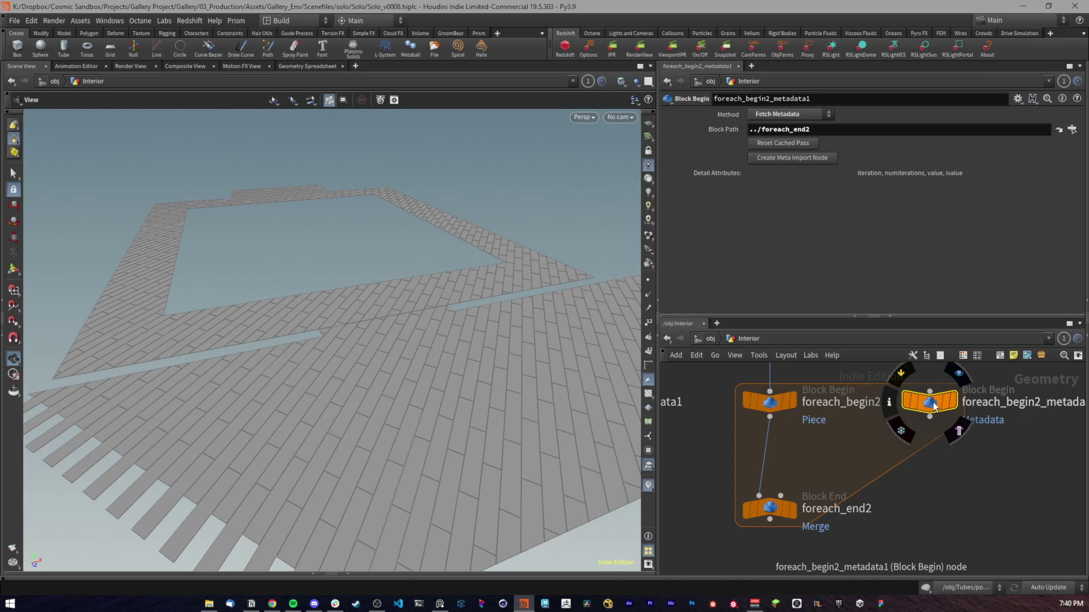
# Step: Insert an Attribute Adjust Float node on the wire between foreach_begin2 and foreach_end2
pyautogui.scroll(-4, 904, 468)
pyautogui.moveTo(902, 462); pyautogui.dragTo(901, 502)
pyautogui.press('Tab')
pyautogui.write('a')
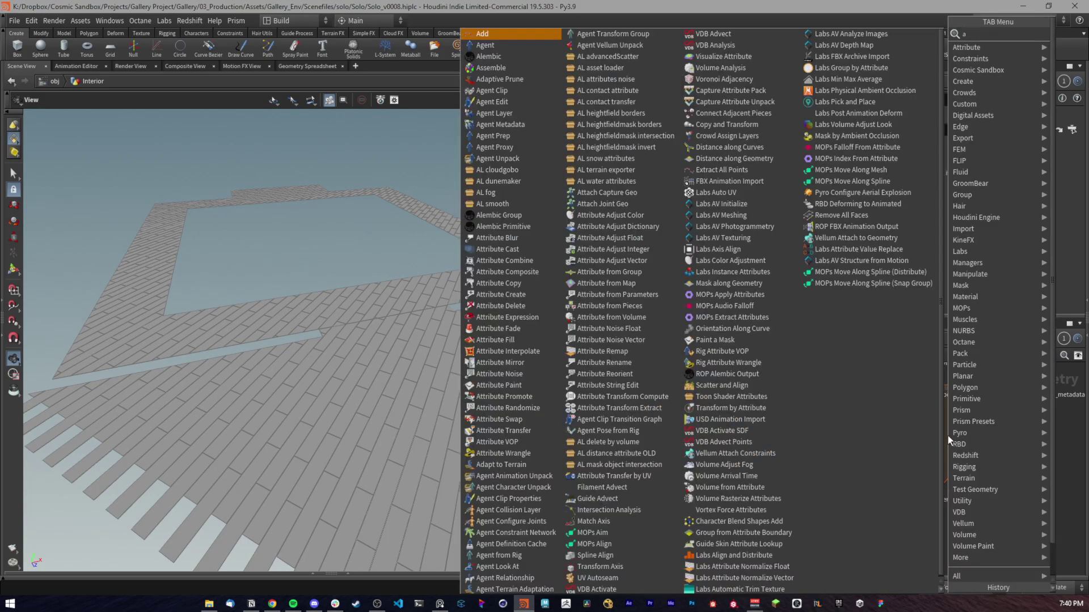
pyautogui.write('ttribut')
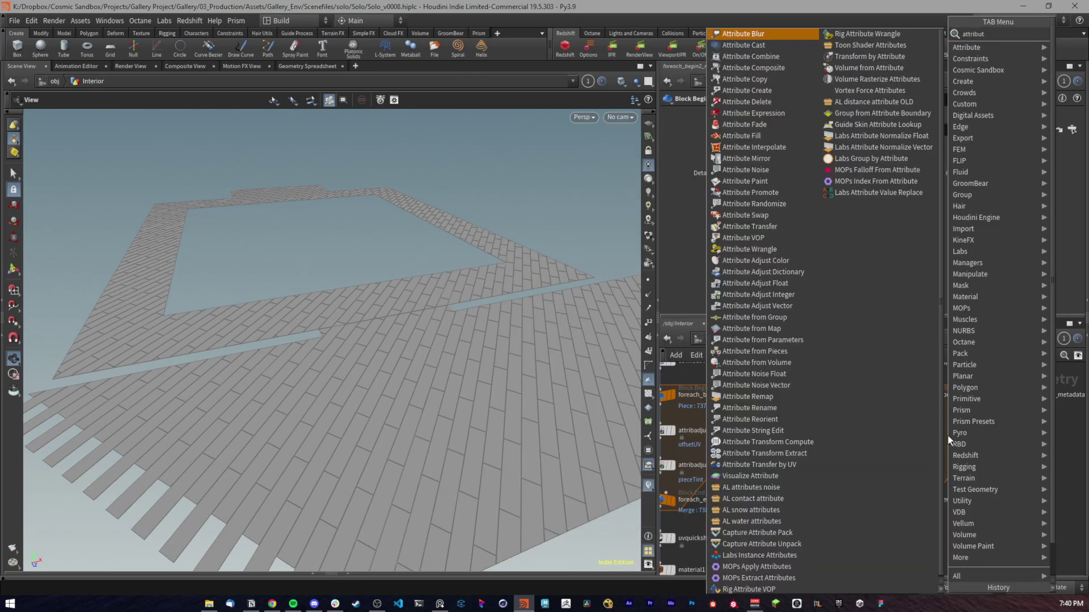
pyautogui.write('e adjust f')
pyautogui.press('Return')
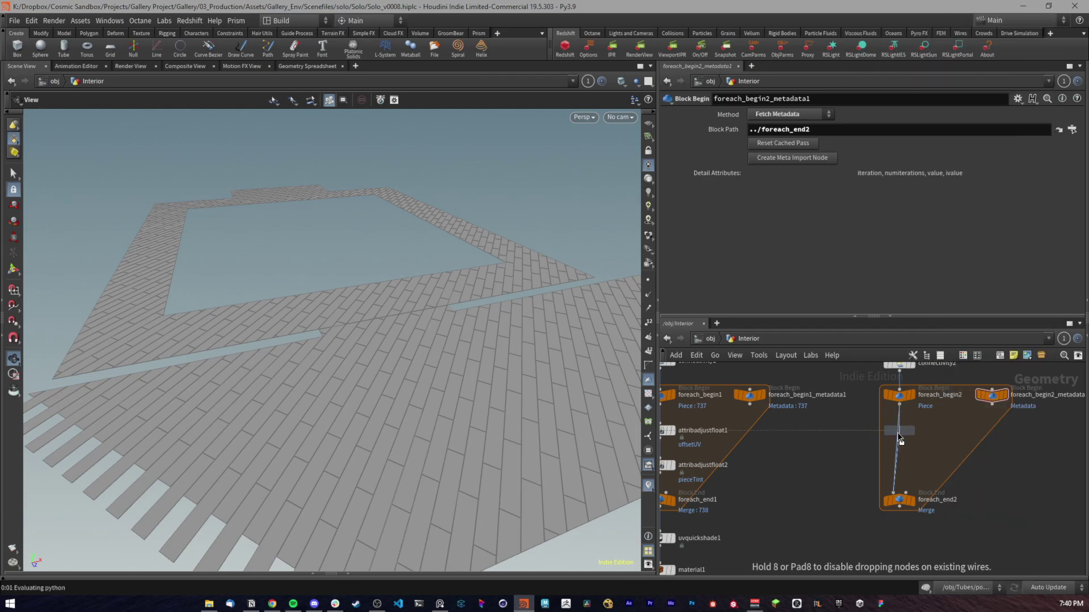
pyautogui.click(900, 439)
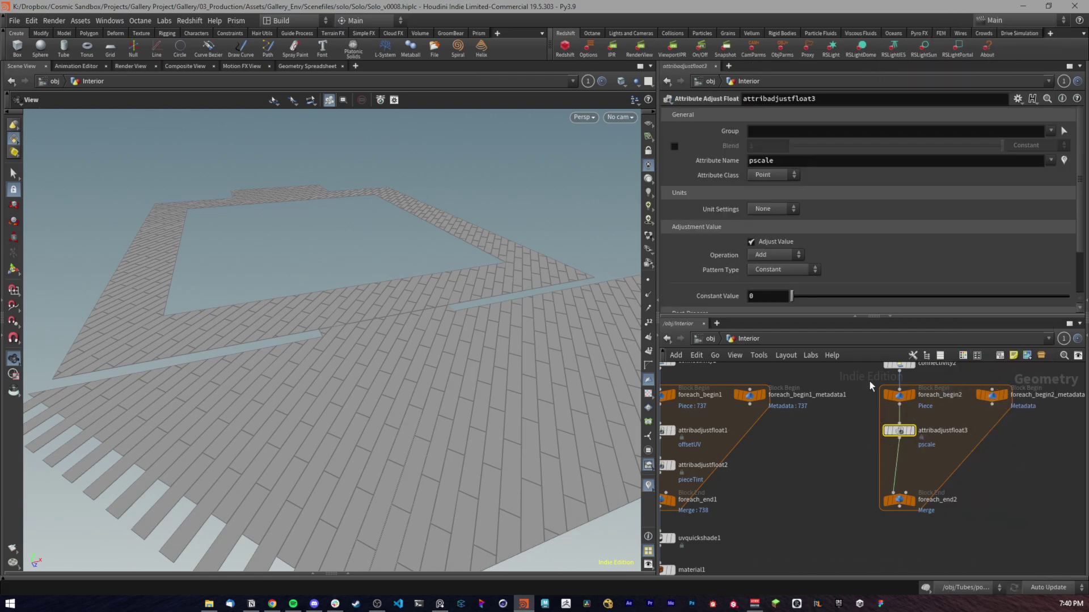
# Step: Set the attribute name on attribadjustfloat3 to offsetUV
pyautogui.moveTo(782, 161); pyautogui.dragTo(638, 152)
pyautogui.write('offsetUV')
pyautogui.press('Return')
pyautogui.moveTo(821, 456); pyautogui.dragTo(842, 455, button='middle')
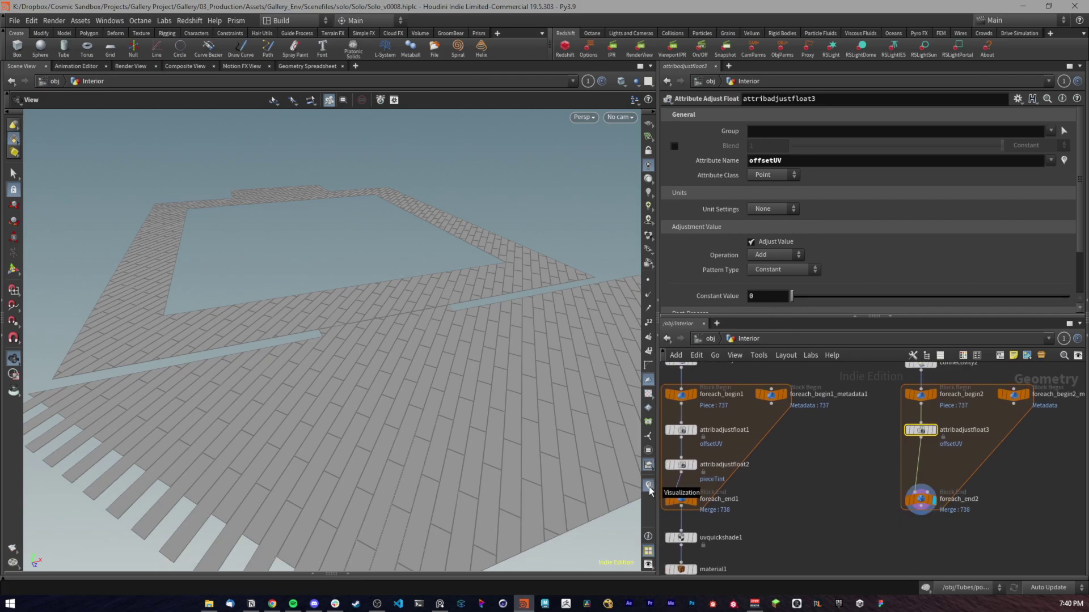
# Step: Examine the foreach_end2 node and its merge information in the new loop
pyautogui.click(920, 499)
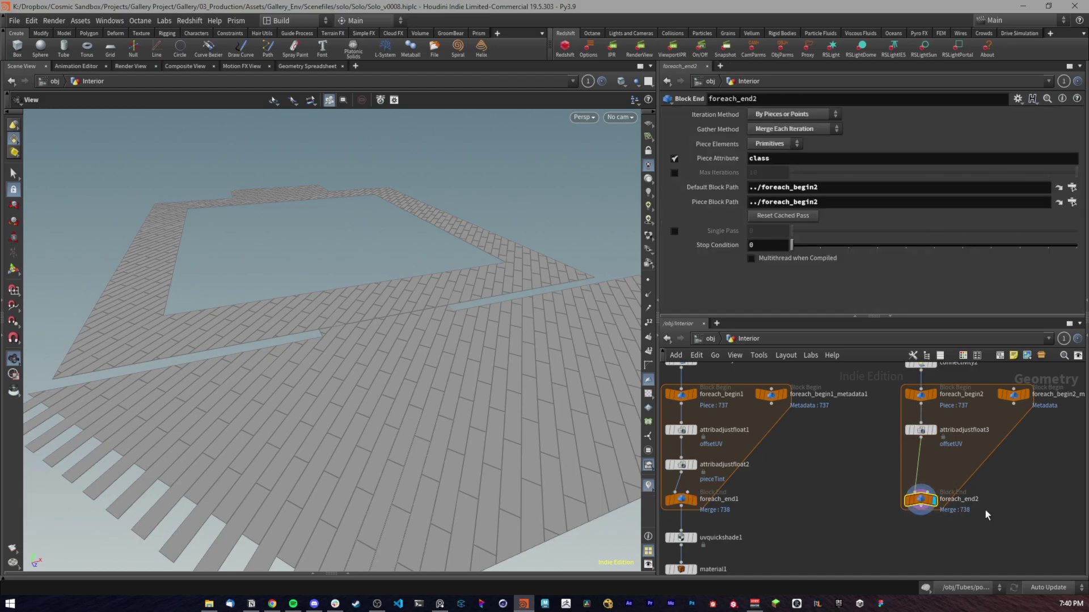
pyautogui.scroll(6, 894, 445)
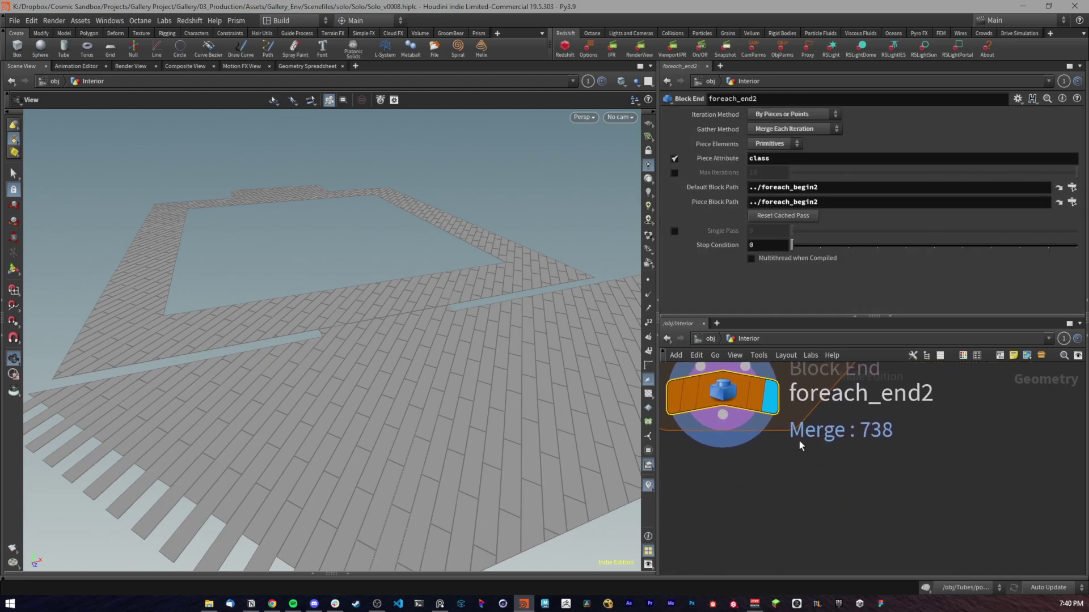
pyautogui.scroll(-5, 877, 440)
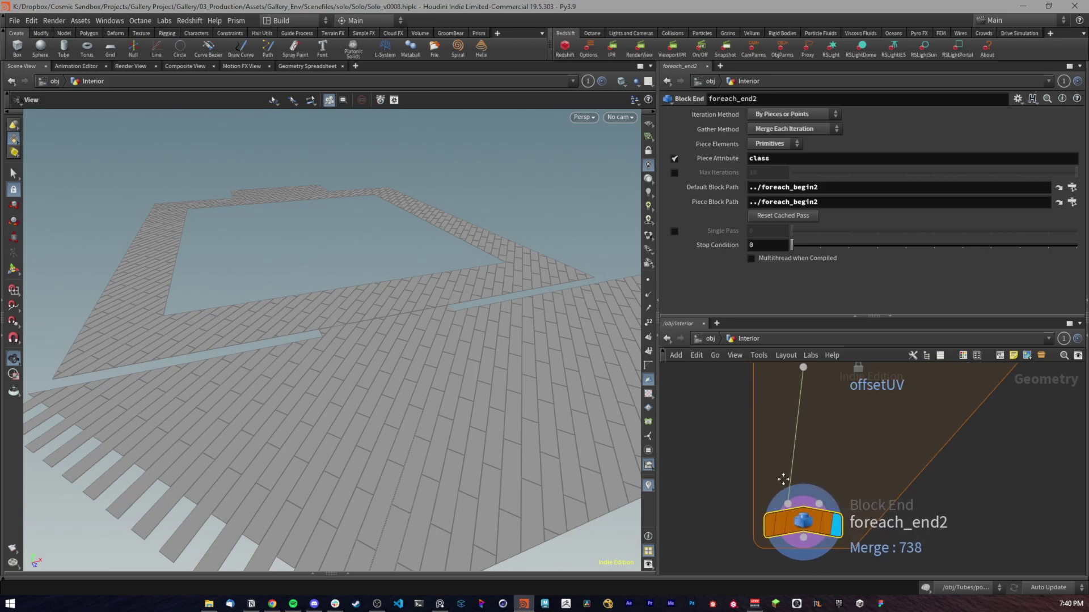
pyautogui.moveTo(785, 447); pyautogui.dragTo(825, 438, button='middle')
pyautogui.moveTo(782, 462); pyautogui.dragTo(933, 550)
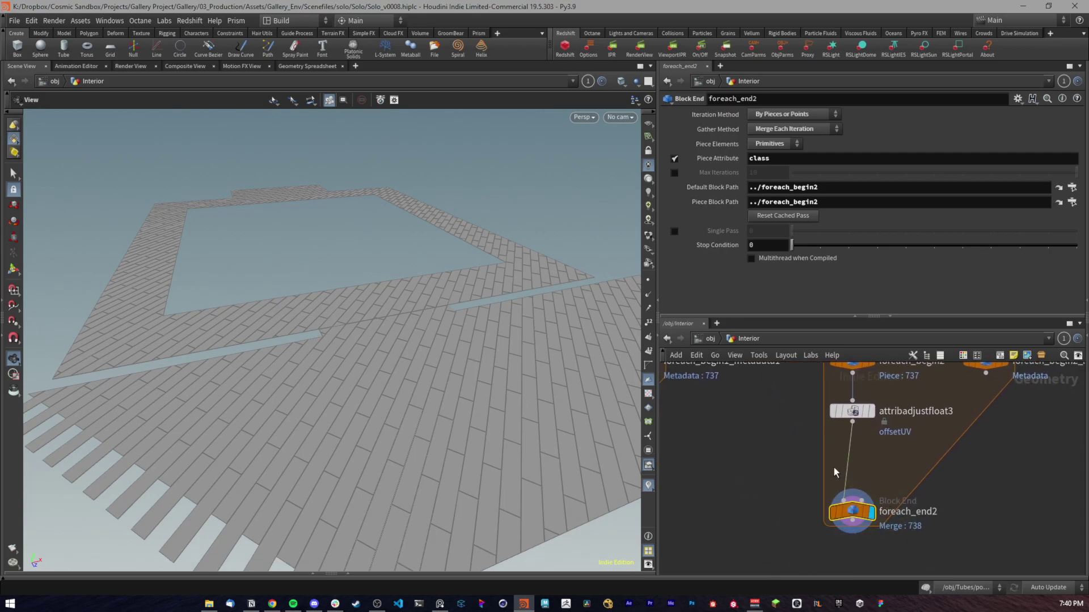
pyautogui.moveTo(797, 473); pyautogui.dragTo(807, 475, button='middle')
# Step: Inspect the offsetUV point values of attribadjustfloat3 and foreach_end2 in the geometry spreadsheet, and collapse the spreadsheet
pyautogui.click(862, 413)
pyautogui.moveTo(789, 427); pyautogui.dragTo(839, 443, button='middle')
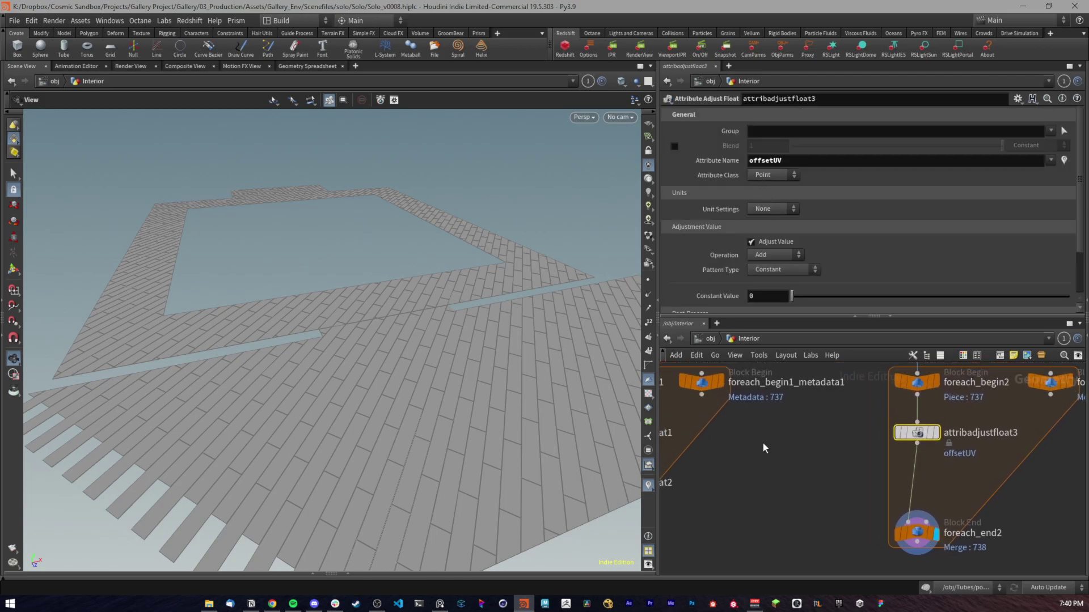
pyautogui.click(581, 573)
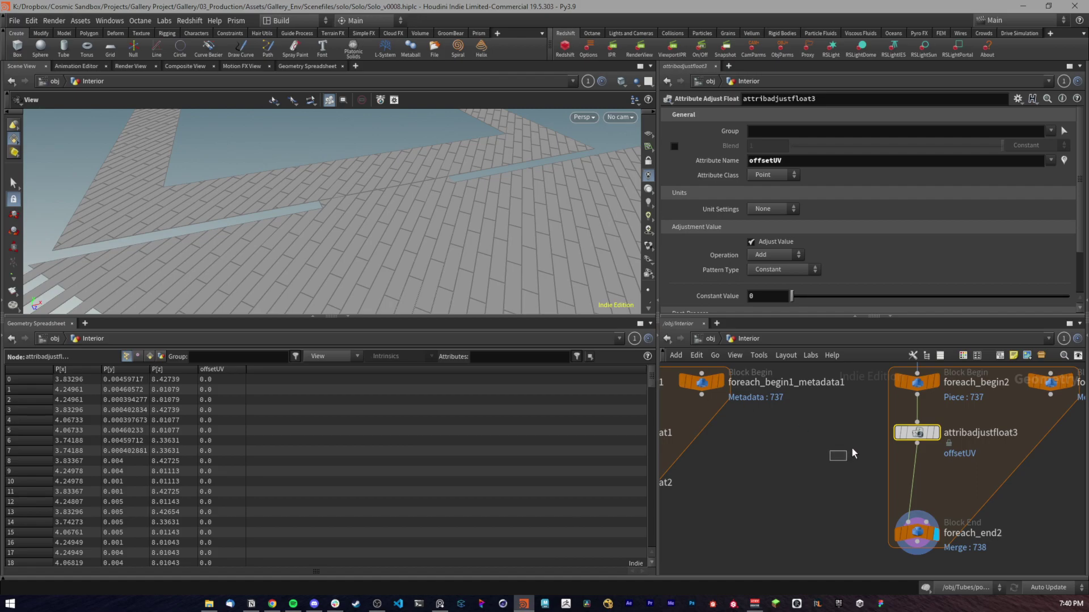
pyautogui.scroll(-12, 260, 419)
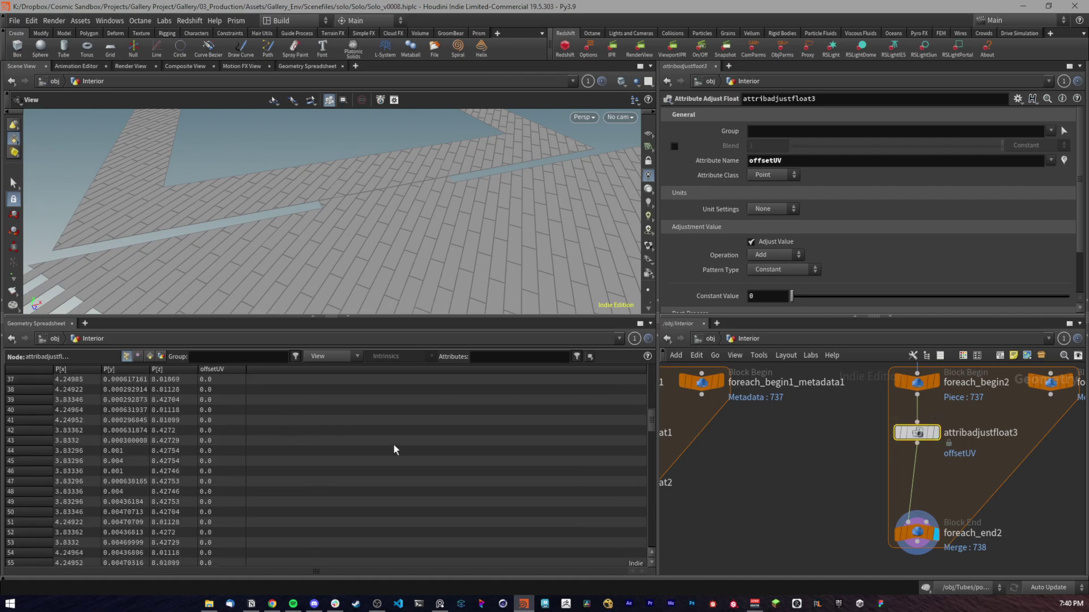
pyautogui.click(917, 534)
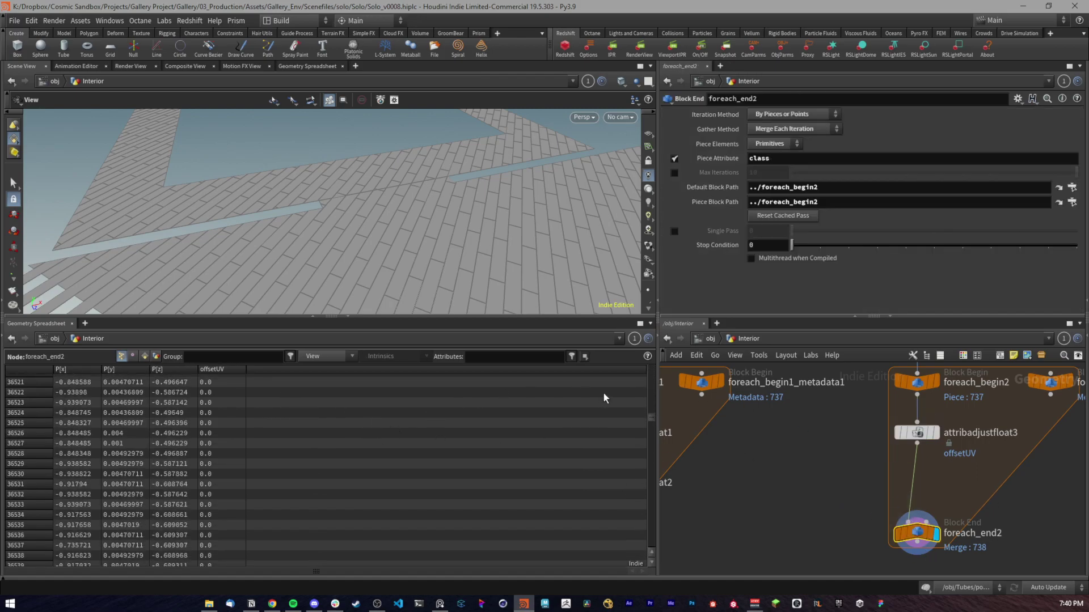
pyautogui.moveTo(651, 420)
pyautogui.mouseDown()
pyautogui.moveTo(655, 536)
pyautogui.moveTo(658, 401)
pyautogui.mouseUp()
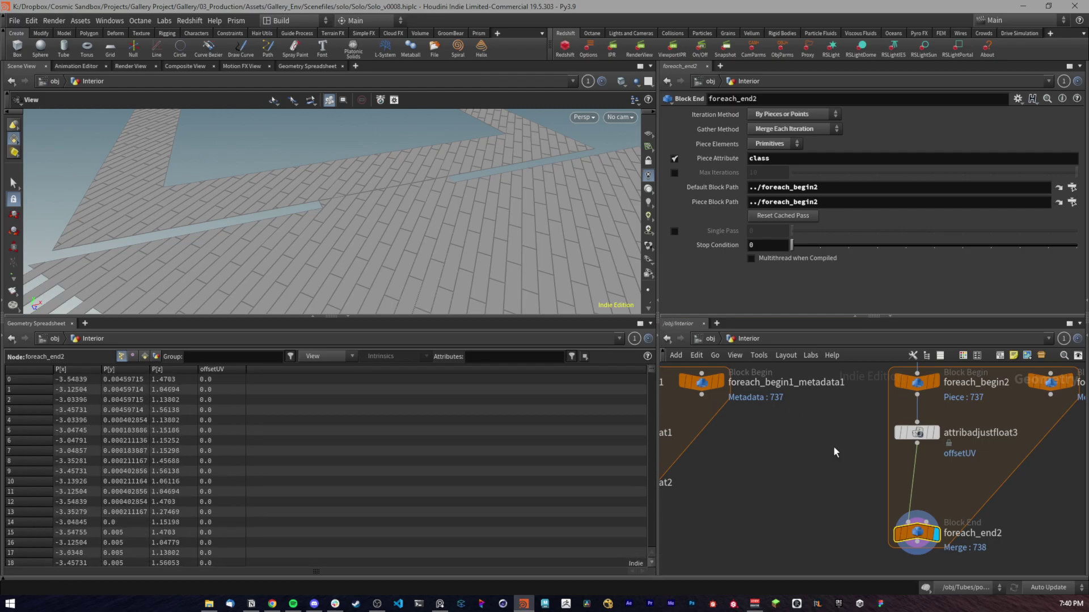
pyautogui.click(921, 431)
pyautogui.doubleClick(777, 296)
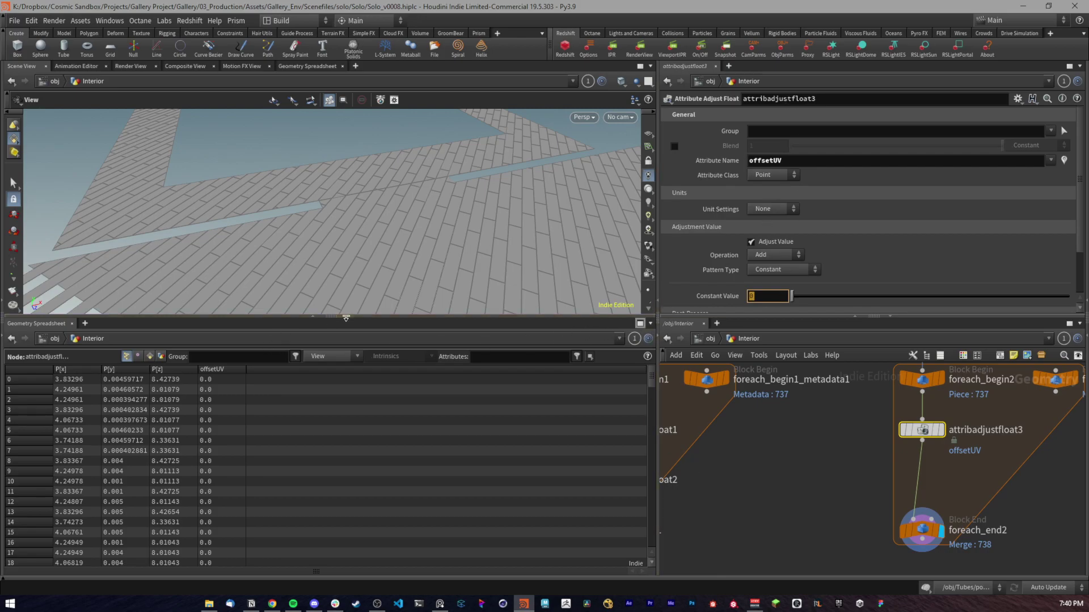
pyautogui.click(314, 317)
# Step: Turn on the offsetUV visualizer for the scene to colour the floor planks by that attribute
pyautogui.rightClick(647, 491)
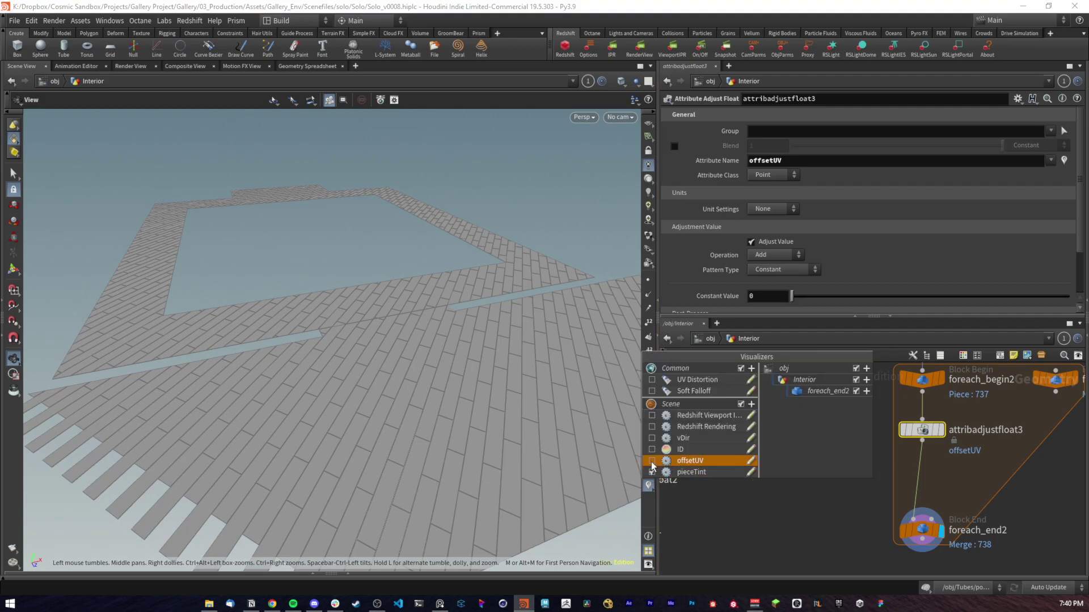
pyautogui.click(651, 463)
pyautogui.click(750, 518)
pyautogui.moveTo(788, 489); pyautogui.dragTo(899, 500, button='middle')
pyautogui.scroll(-2, 907, 493)
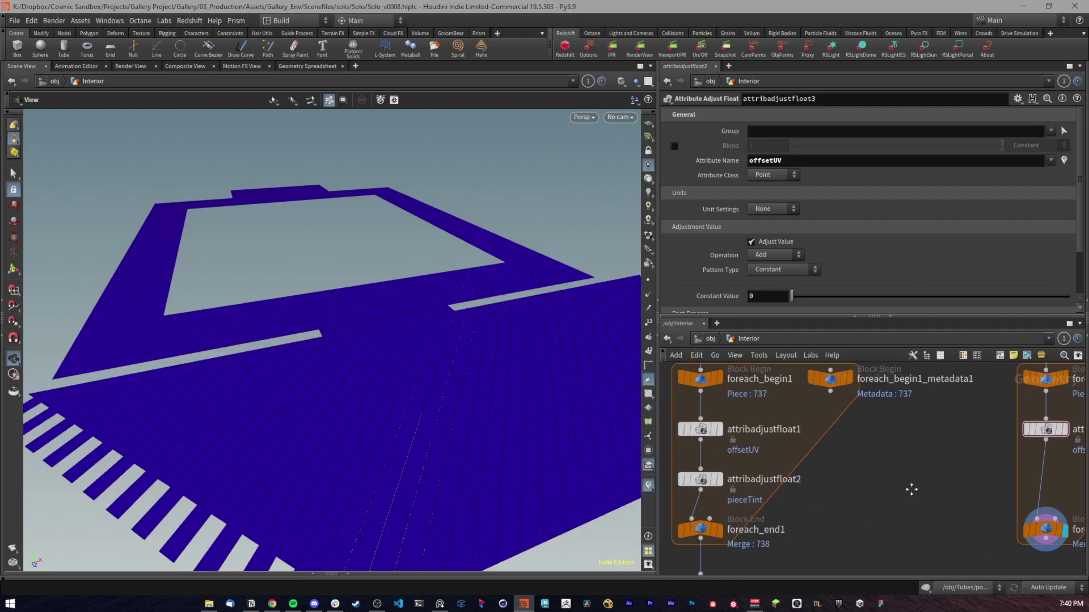
pyautogui.click(749, 523)
pyautogui.moveTo(889, 509); pyautogui.dragTo(780, 497, button='middle')
# Step: Start attribadjustfloat3's constant value expression with detail("../foreach_begin2_metadata1/" to reference the new loop's metadata node
pyautogui.click(928, 508)
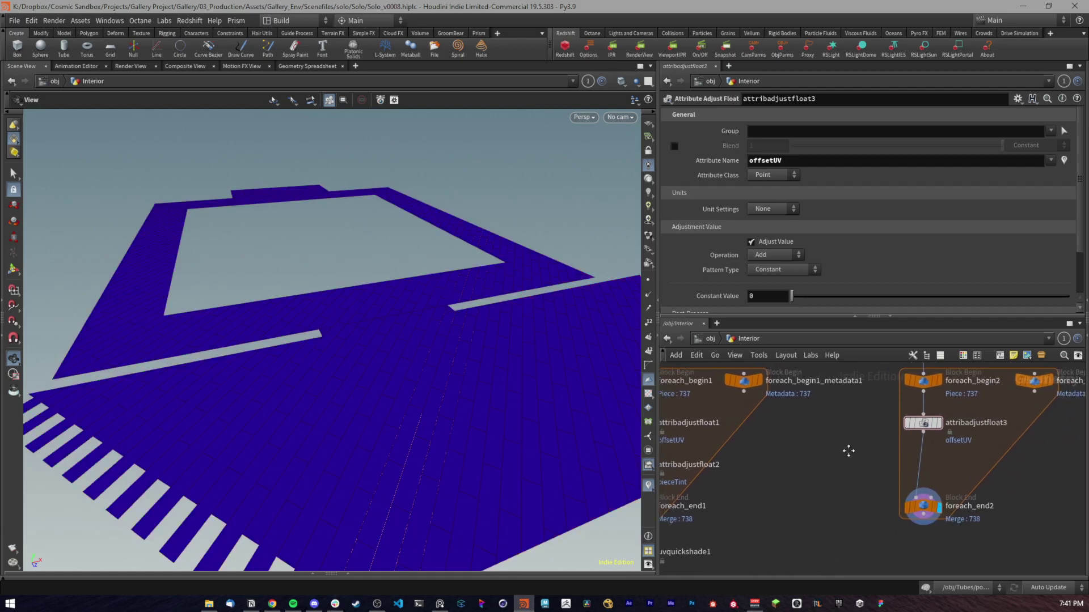
pyautogui.scroll(-1, 698, 226)
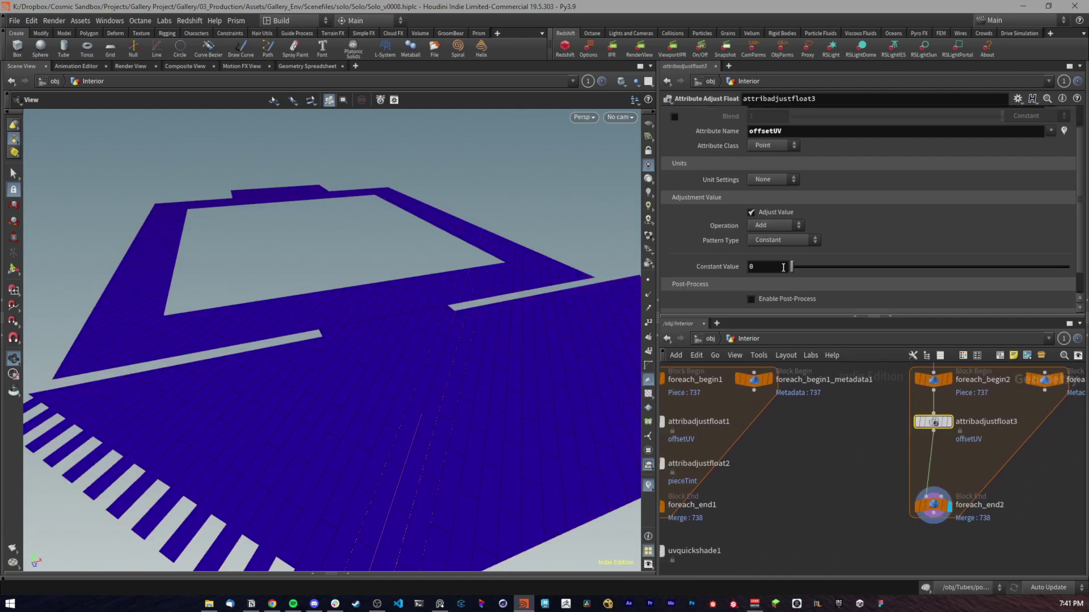
pyautogui.moveTo(766, 266); pyautogui.dragTo(701, 267)
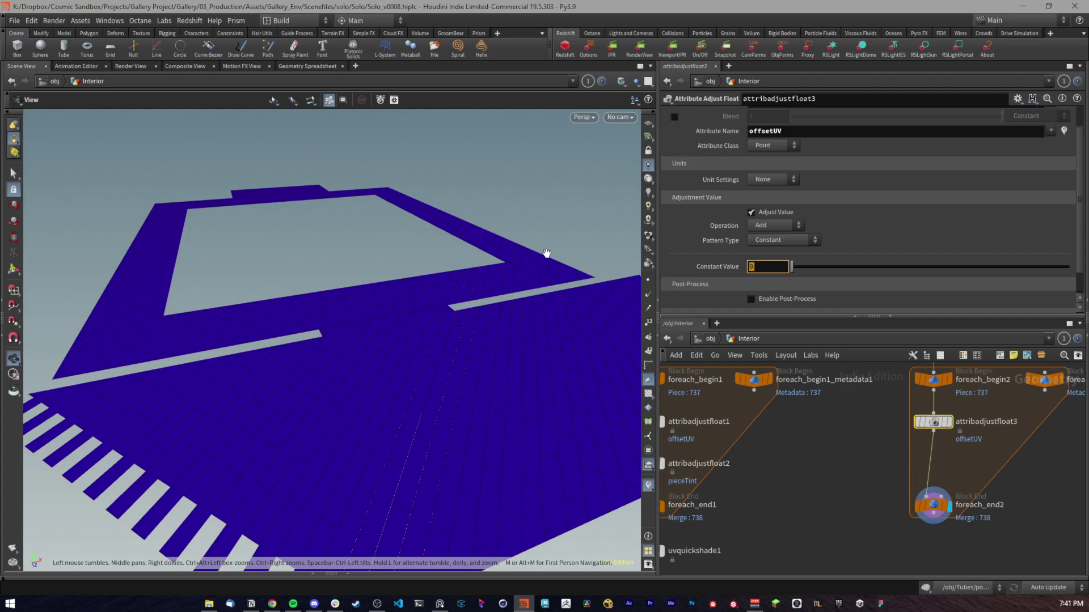
pyautogui.write('detail')
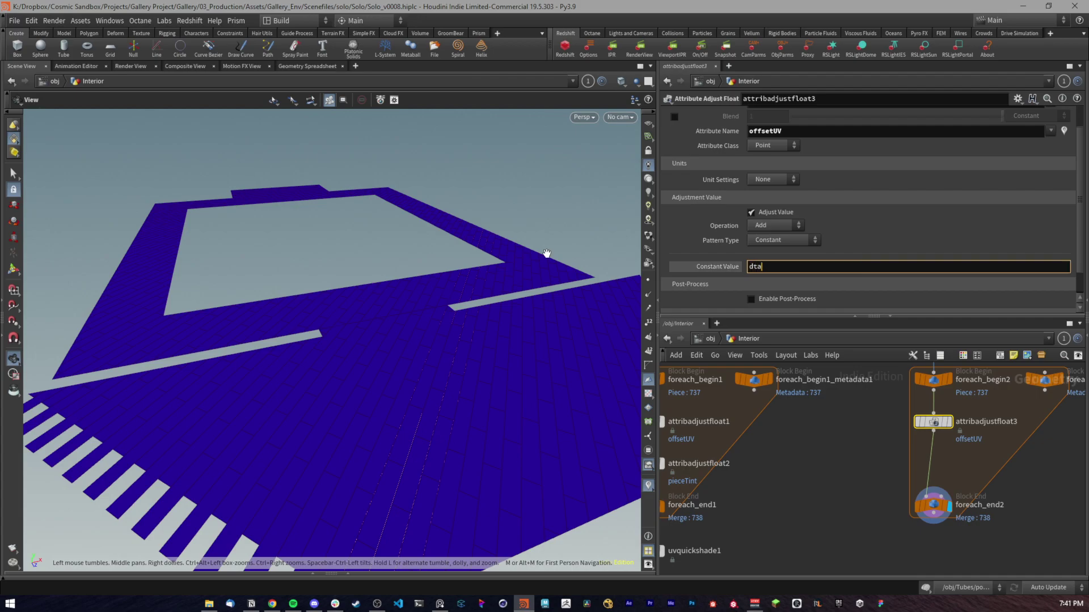
pyautogui.write('(')
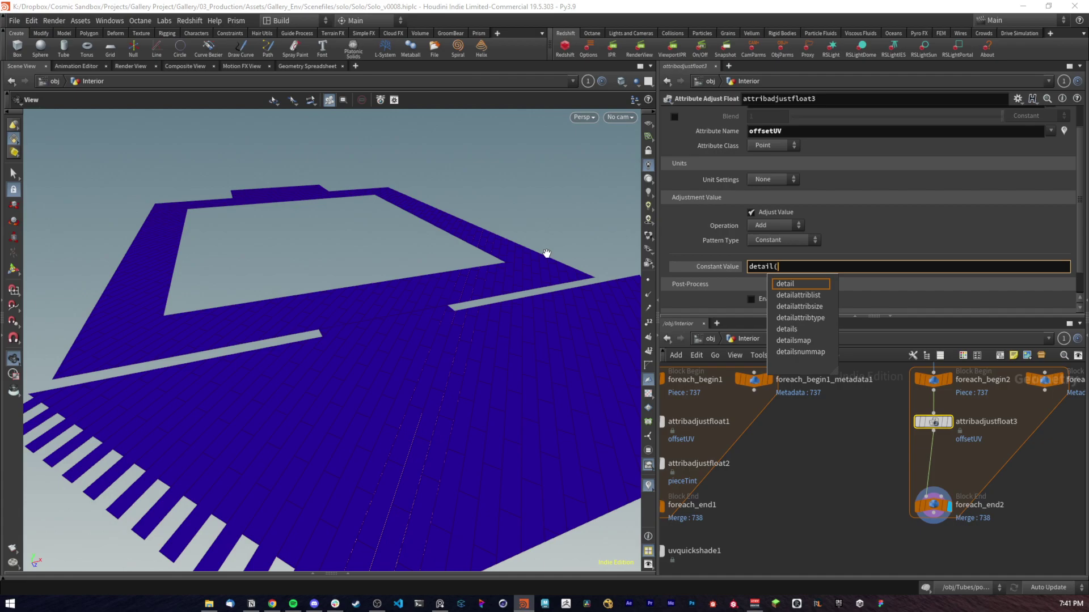
pyautogui.write('"')
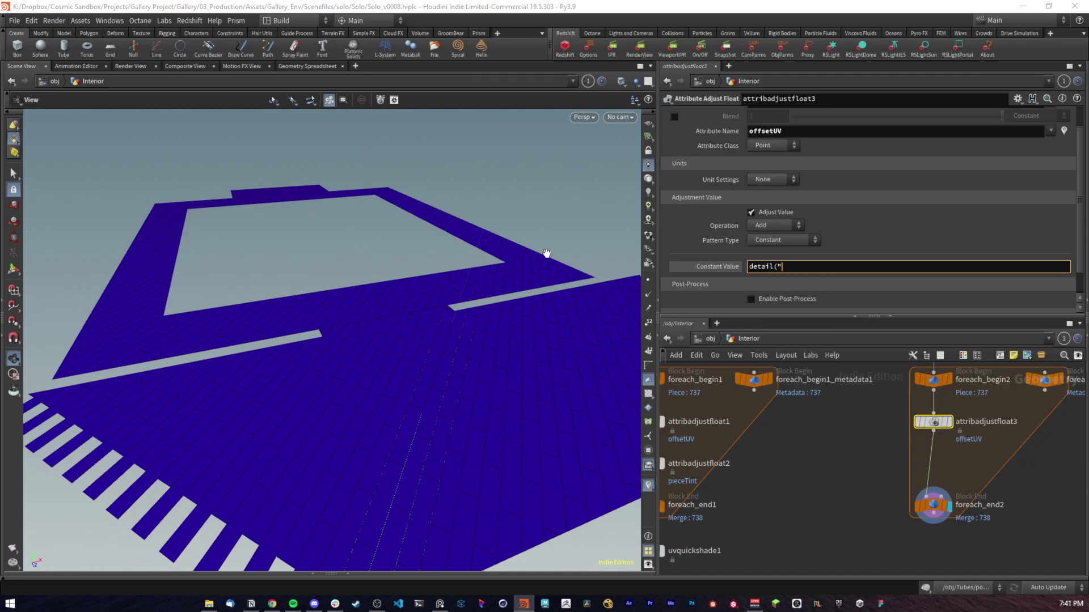
pyautogui.write('../')
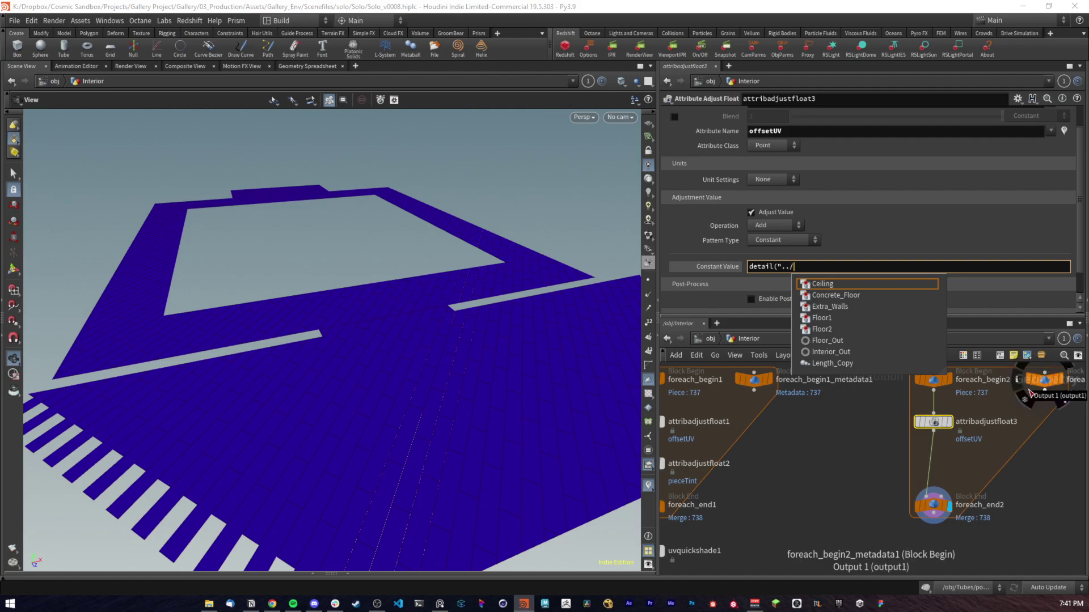
pyautogui.write('foreac')
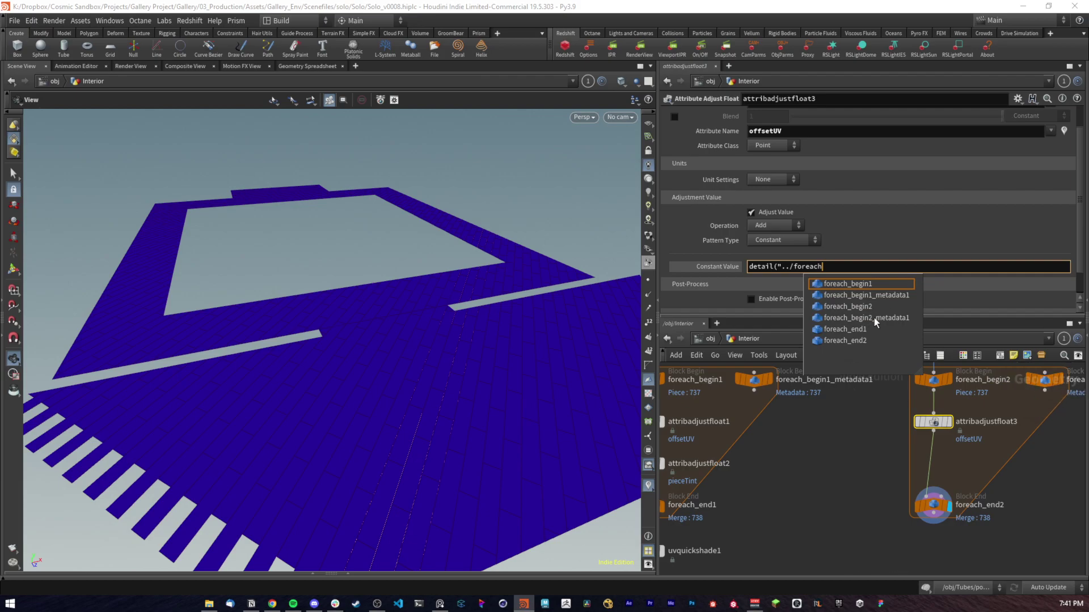
pyautogui.write('h')
pyautogui.click(872, 319)
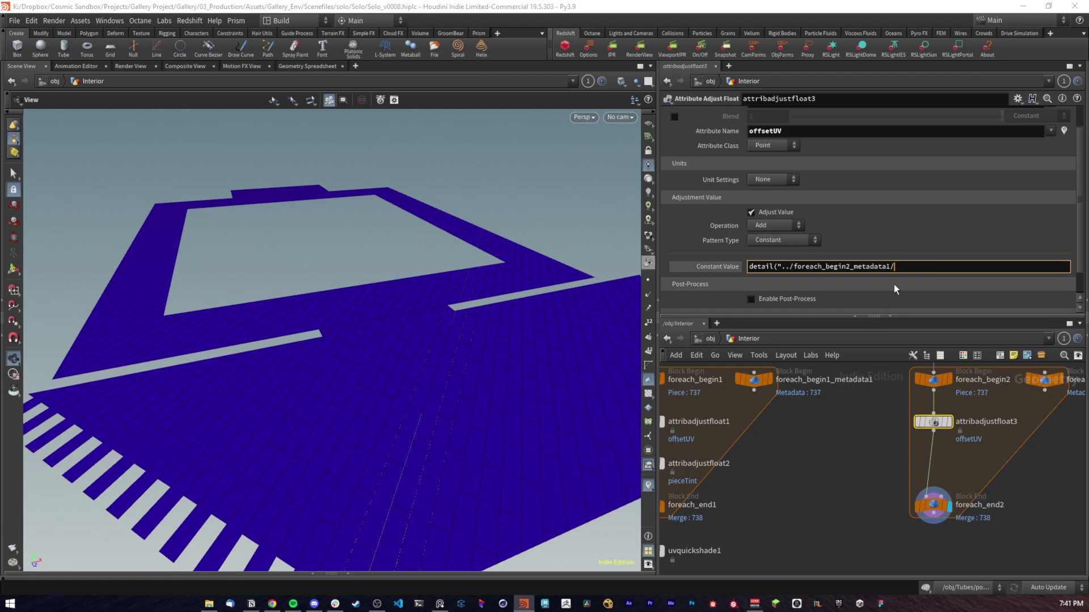
pyautogui.write('"')
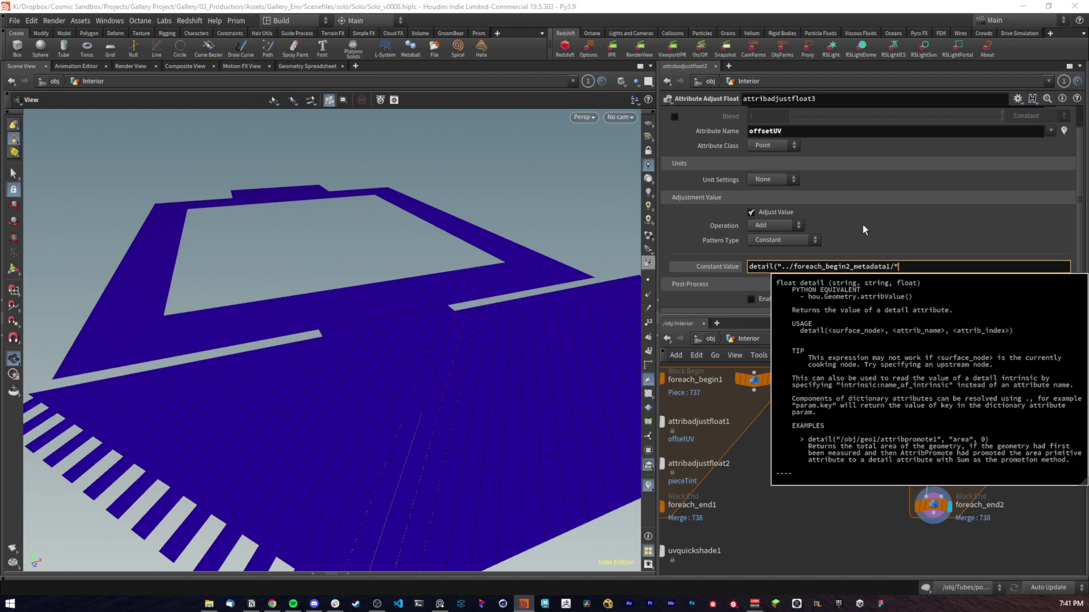
# Step: Review the ../ relative path in the expression by stepping inside attribadjustfloat3 and returning to the Interior network
pyautogui.moveTo(796, 269); pyautogui.dragTo(782, 271)
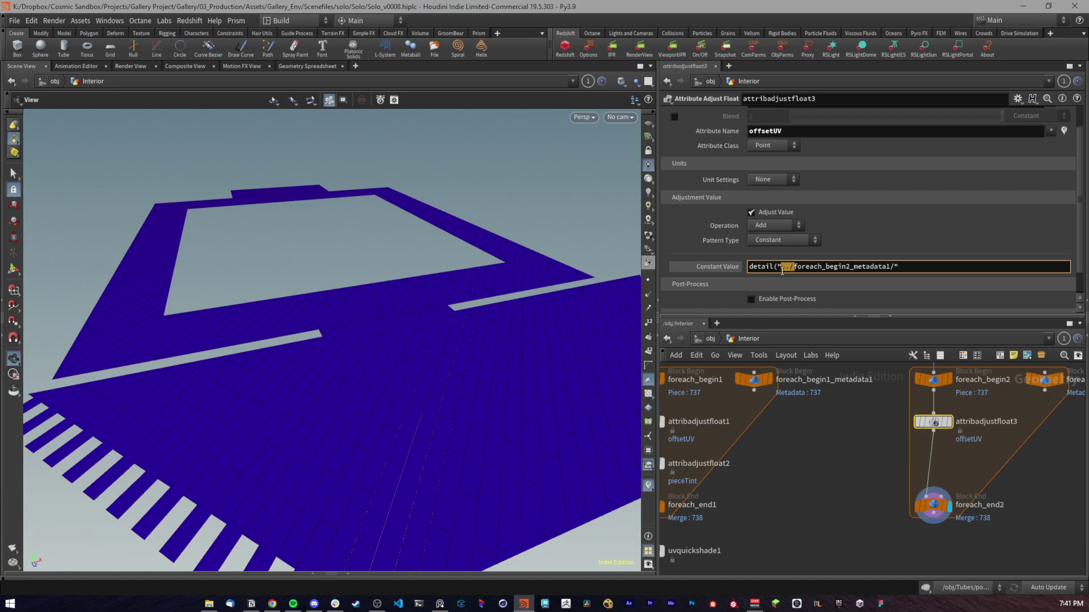
pyautogui.moveTo(861, 410); pyautogui.dragTo(787, 421, button='middle')
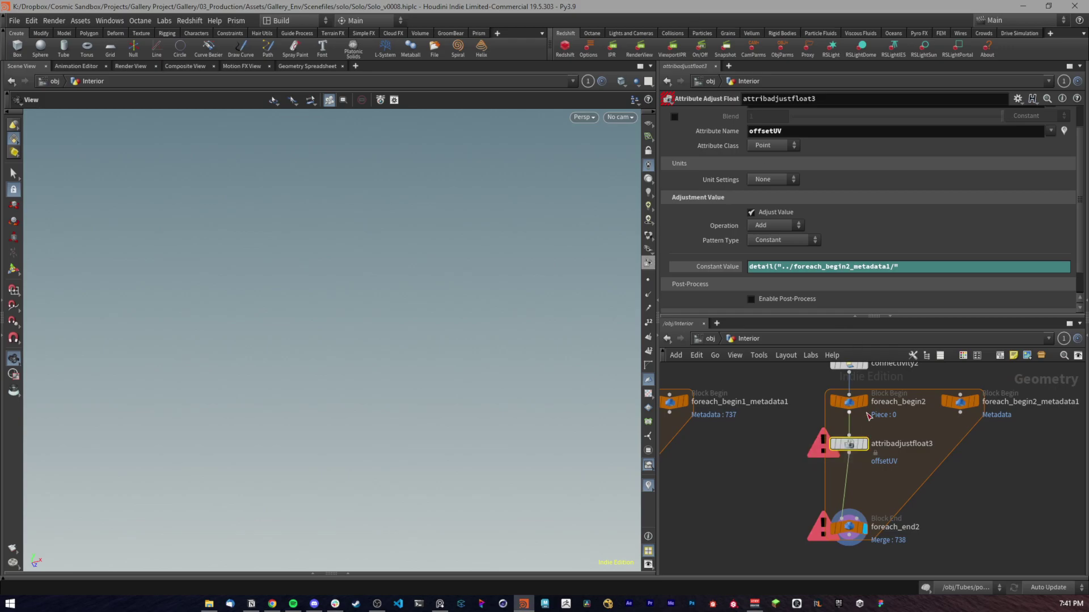
pyautogui.doubleClick(850, 444)
pyautogui.click(749, 339)
# Step: Complete the constant value expression as detail("../foreach_begin2_metadata1/", "iteration", 0) and highlight its iteration argument
pyautogui.click(939, 271)
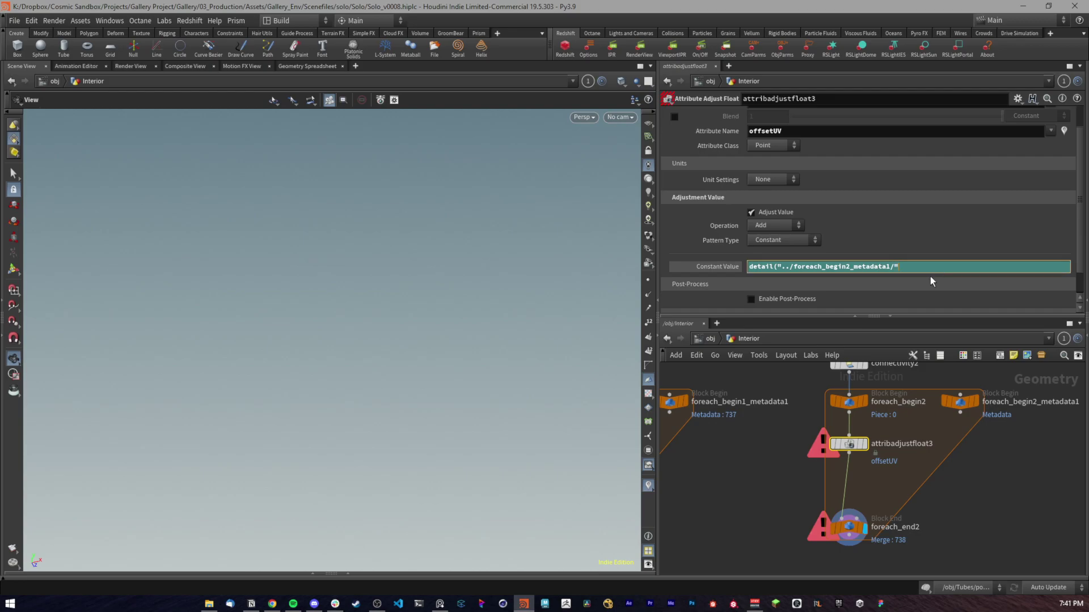
pyautogui.write(', ')
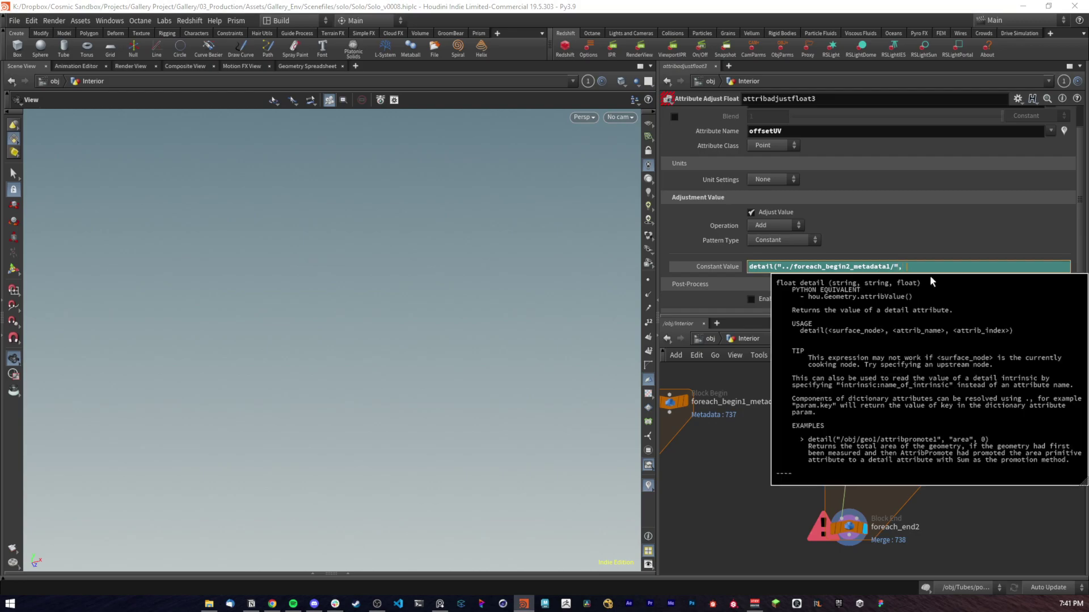
pyautogui.write('"it')
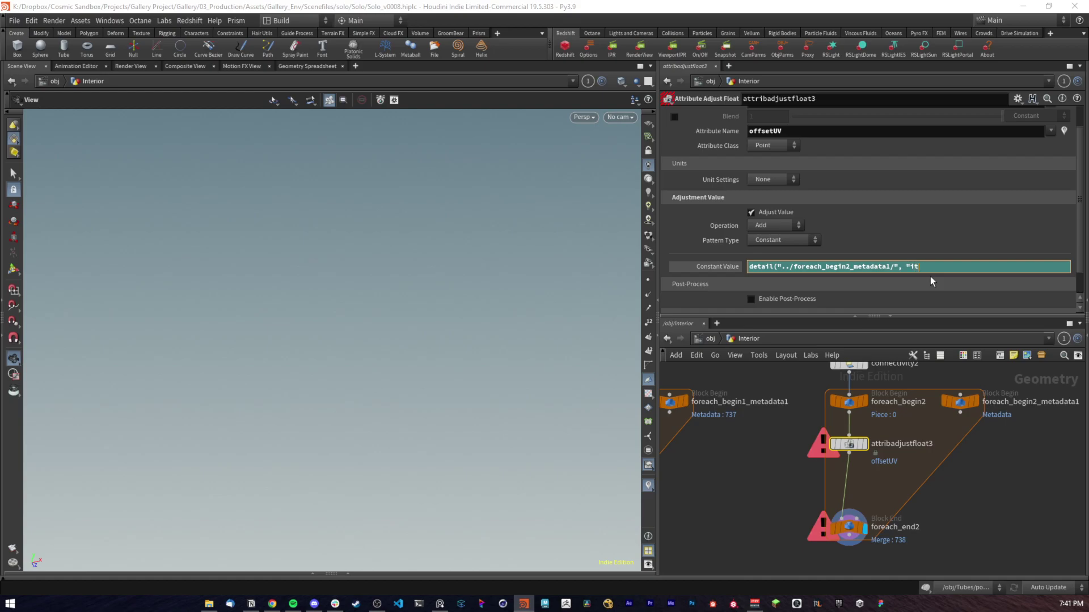
pyautogui.write('eration"')
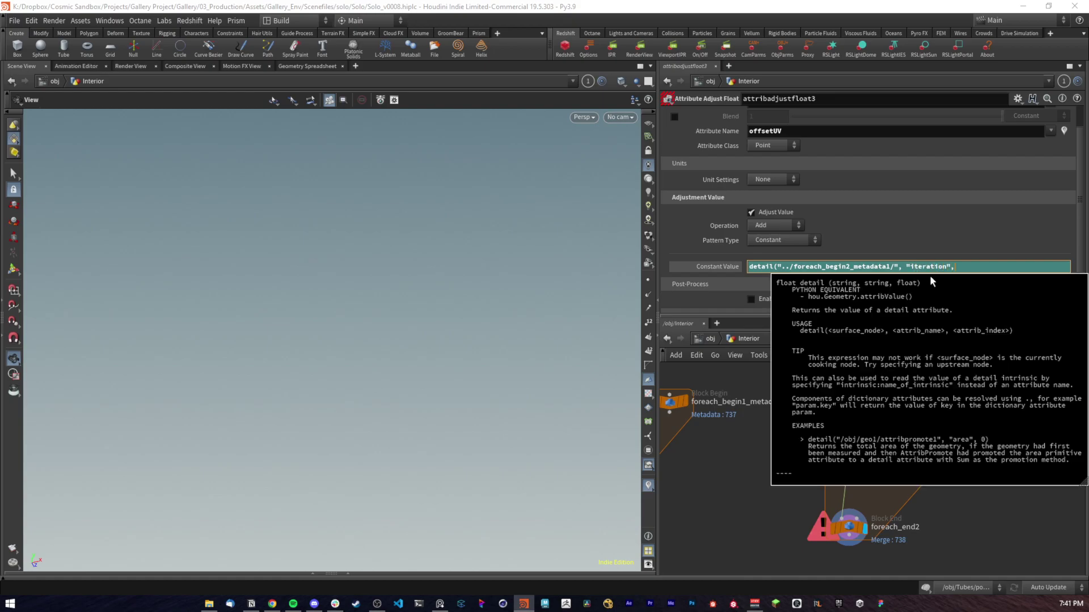
pyautogui.write(', 0)')
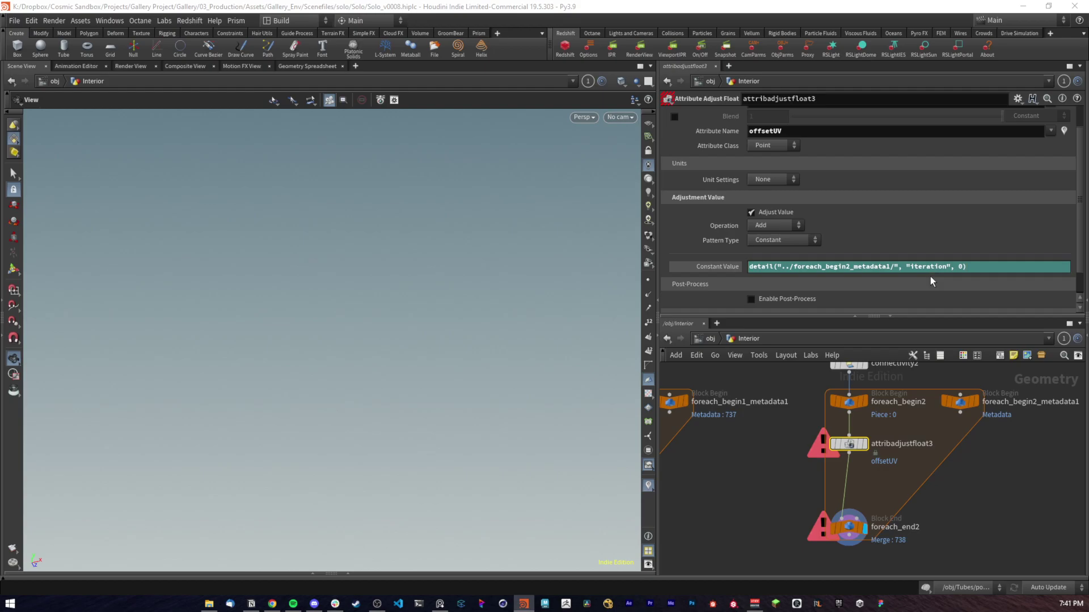
pyautogui.moveTo(777, 266); pyautogui.dragTo(950, 266)
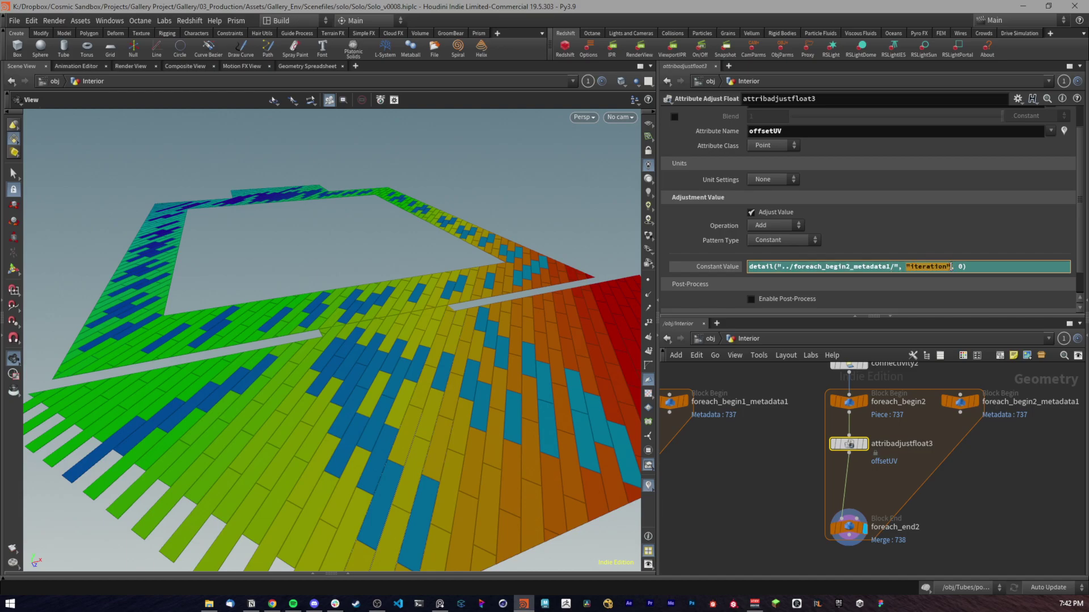
# Step: Display foreach_end1 and foreach_end2 in turn to compare the floor colouring of the original and rebuilt loops
pyautogui.click(959, 266)
pyautogui.click(1023, 460)
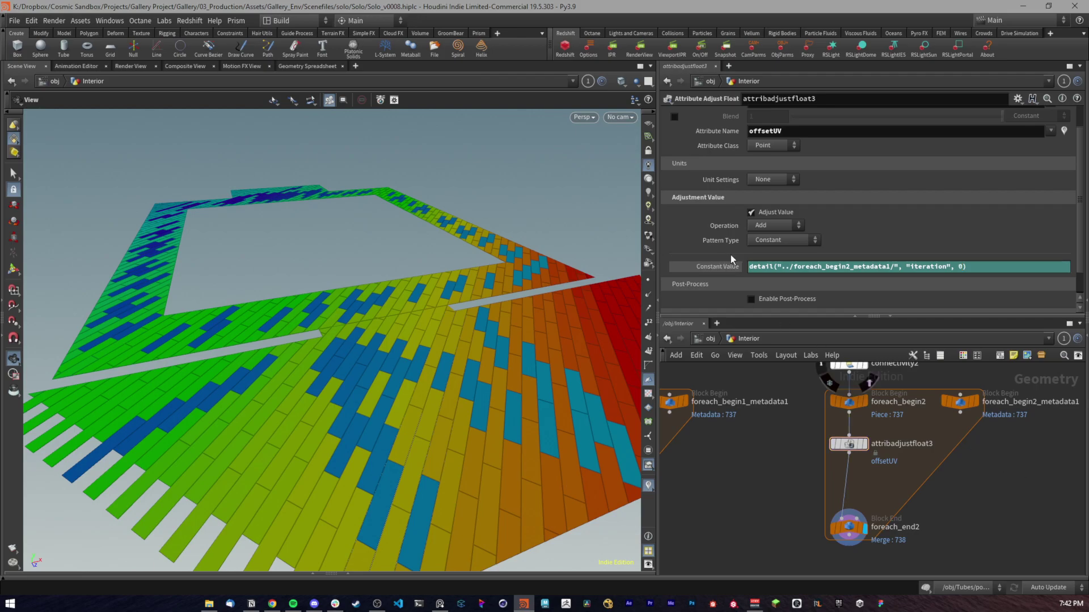
pyautogui.moveTo(768, 503); pyautogui.dragTo(870, 442, button='middle')
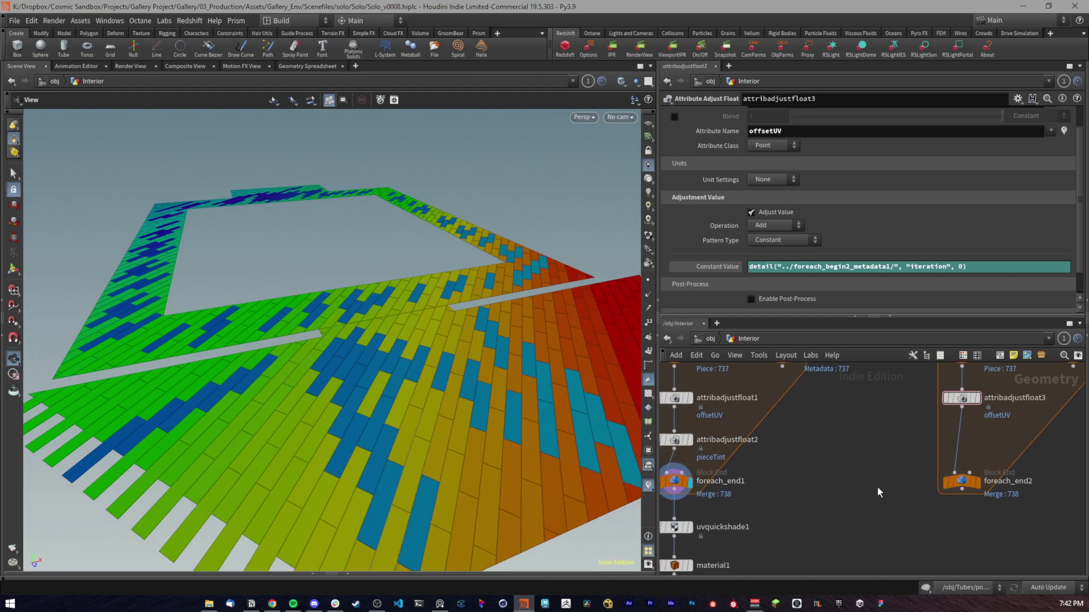
pyautogui.click(979, 483)
pyautogui.scroll(-2, 869, 462)
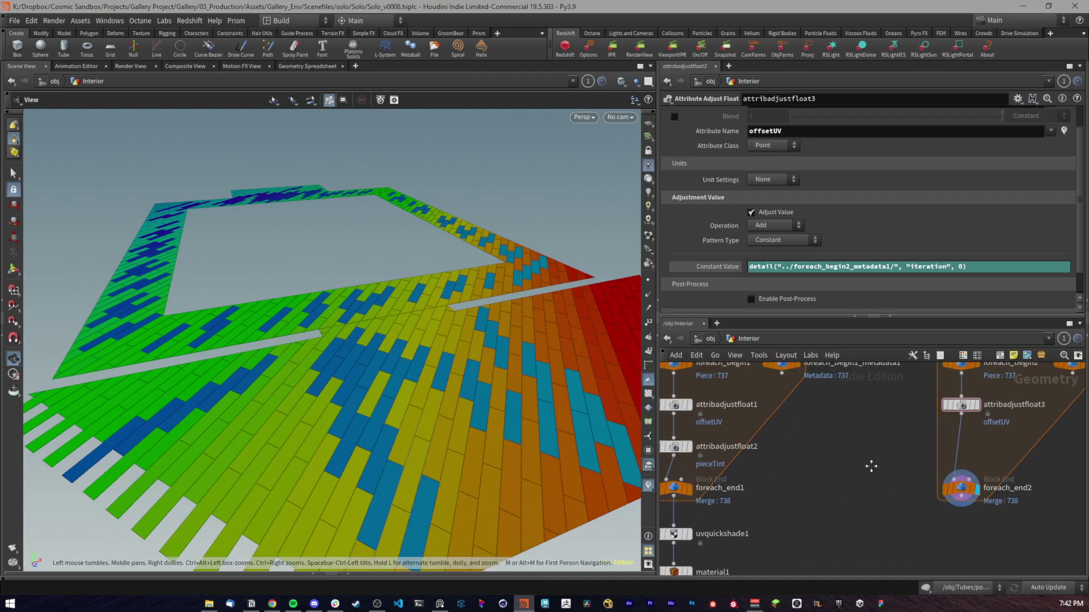
# Step: Duplicate attribadjustfloat3 inside the new for-each loop, placing the copy just below it
pyautogui.moveTo(869, 464); pyautogui.dragTo(849, 461, button='middle')
pyautogui.scroll(1, 847, 448)
pyautogui.scroll(-2, 845, 445)
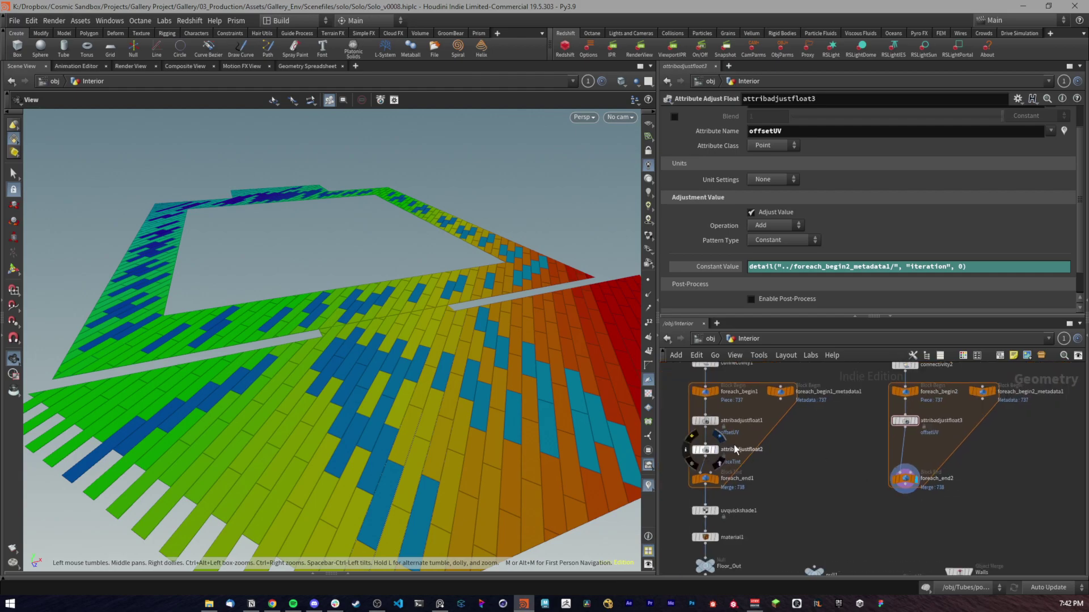
pyautogui.moveTo(904, 429); pyautogui.dragTo(925, 444)
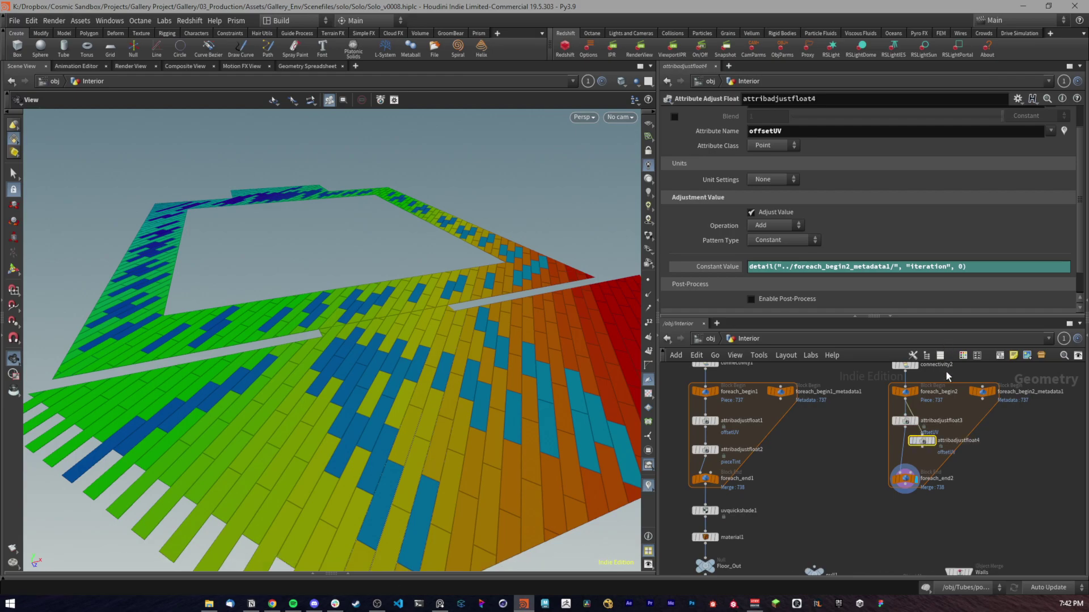
pyautogui.scroll(4, 893, 422)
# Step: Examine the offsetUV point values of attribadjustfloat3 and foreach_end2 in the geometry spreadsheet
pyautogui.click(923, 419)
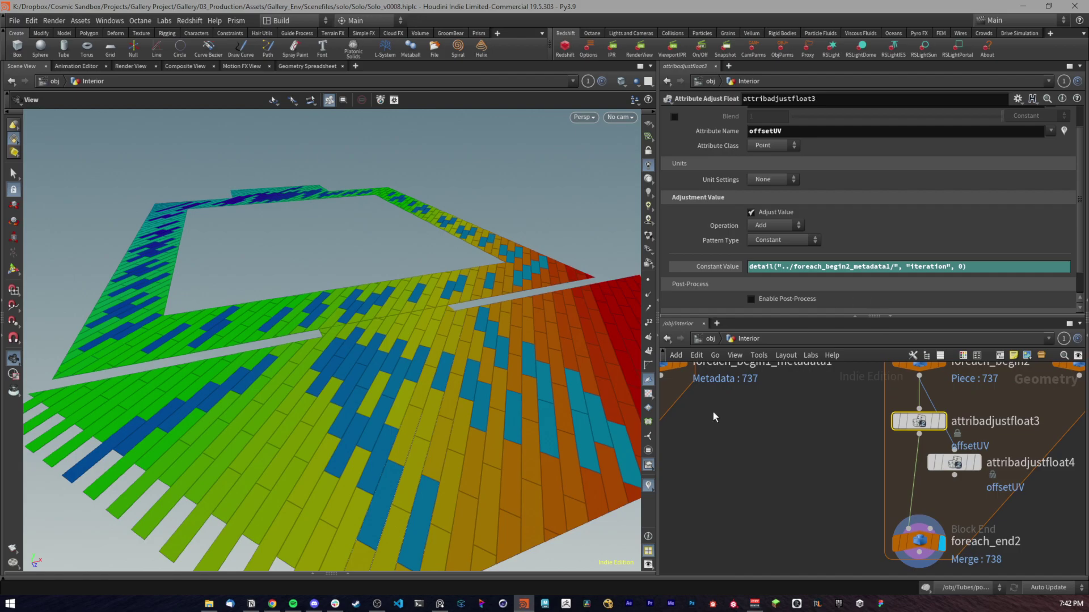
pyautogui.click(473, 573)
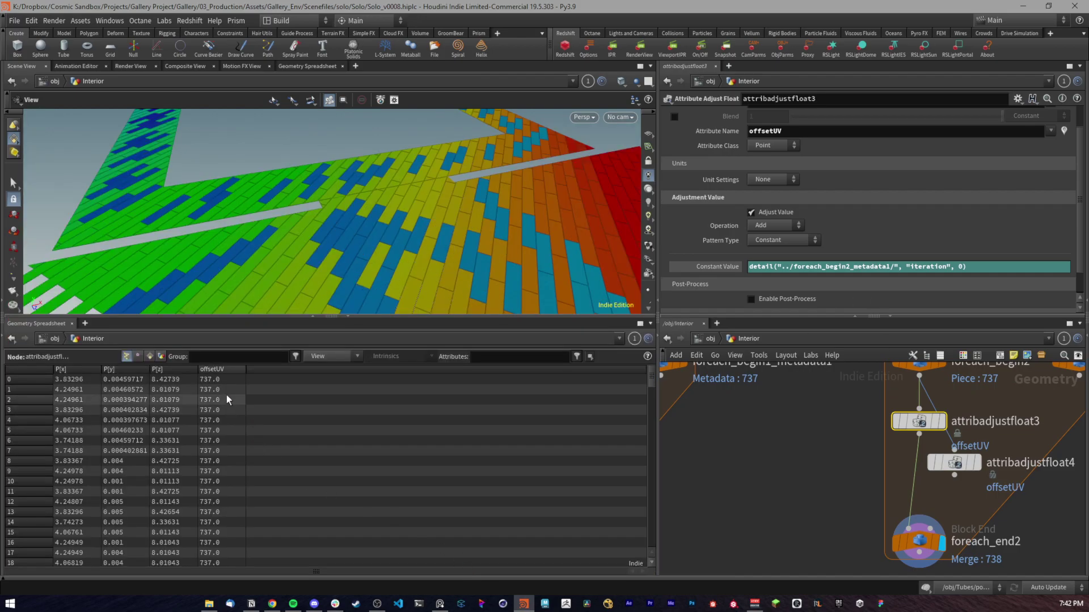
pyautogui.click(910, 545)
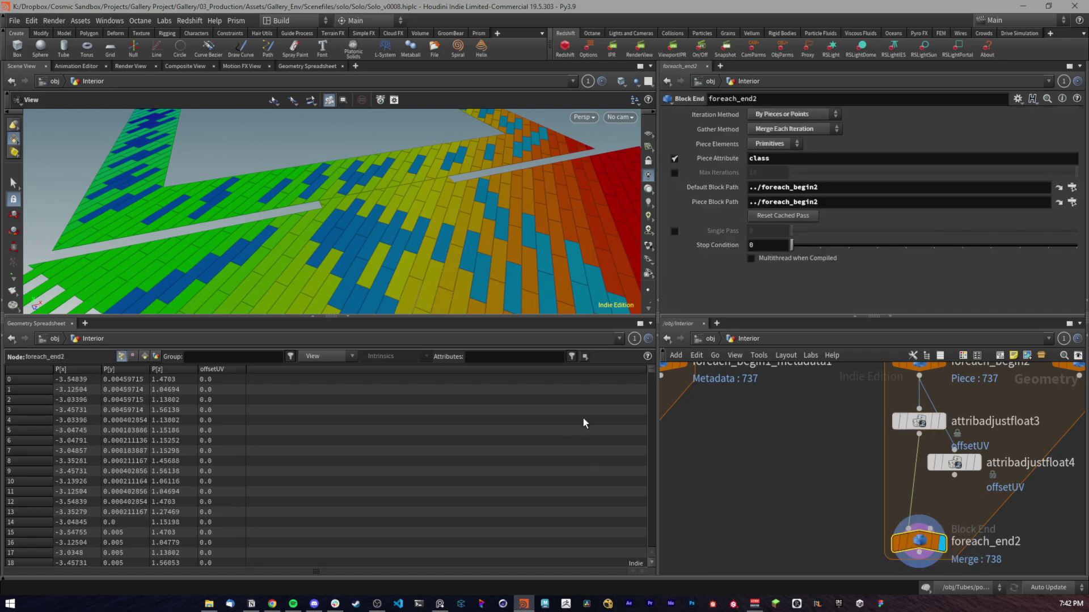
pyautogui.moveTo(652, 370); pyautogui.dragTo(638, 417)
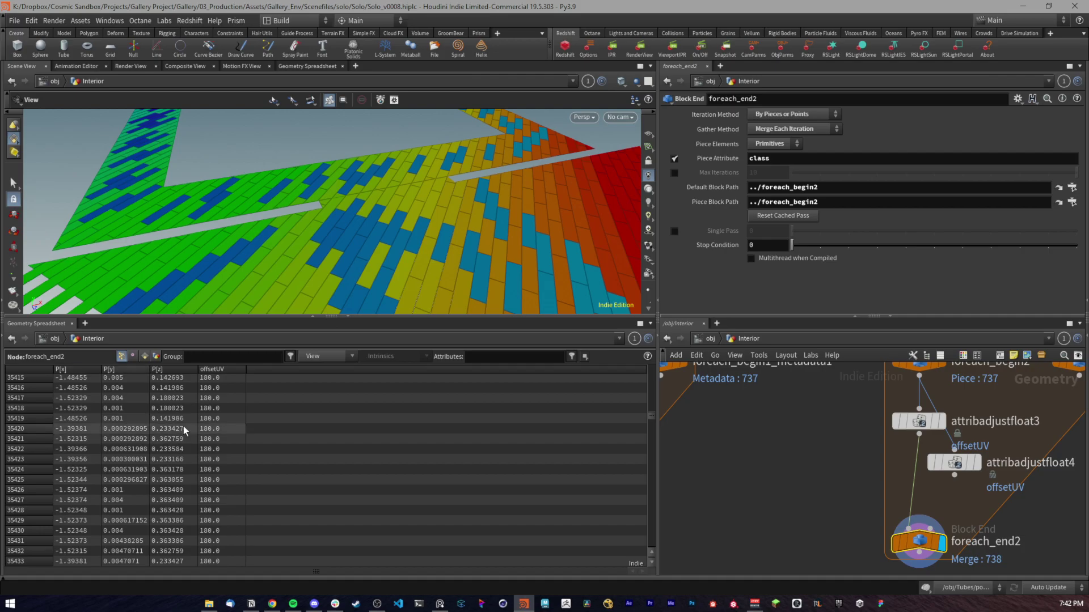
pyautogui.moveTo(652, 417); pyautogui.dragTo(647, 301)
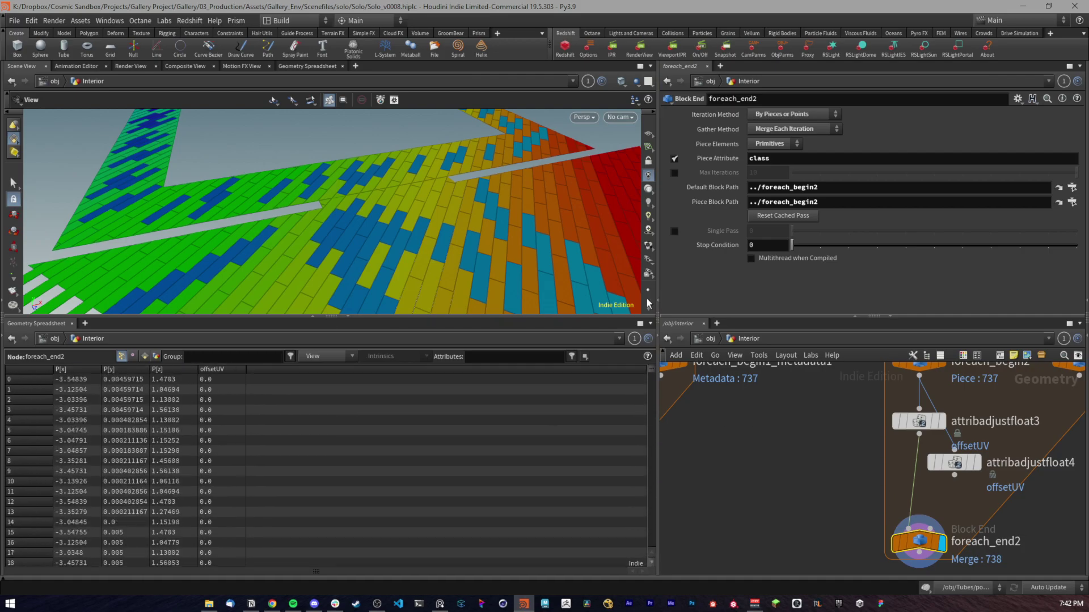
pyautogui.moveTo(877, 474); pyautogui.dragTo(820, 474, button='middle')
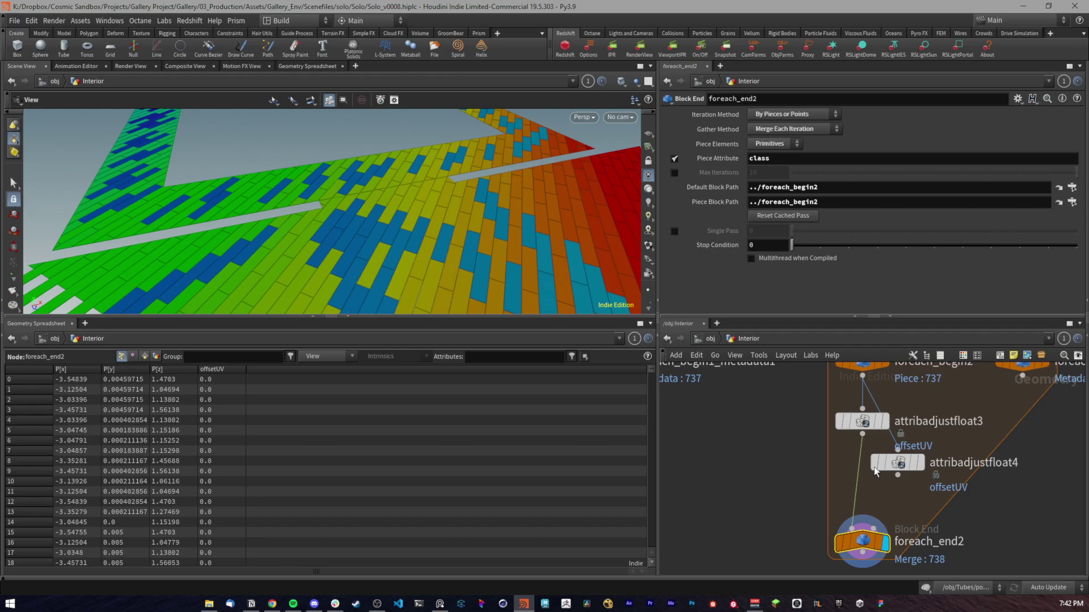
# Step: Close the geometry spreadsheet and set attribadjustfloat4's attribute name to pieceTint
pyautogui.click(907, 469)
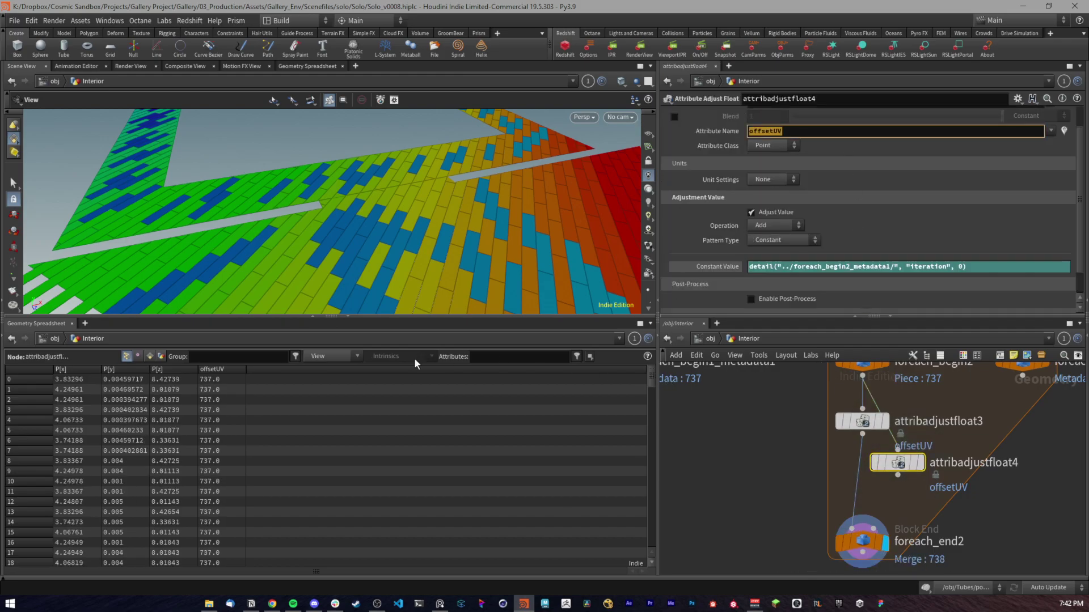
pyautogui.click(346, 317)
pyautogui.moveTo(777, 490); pyautogui.dragTo(974, 491, button='middle')
pyautogui.scroll(-4, 964, 492)
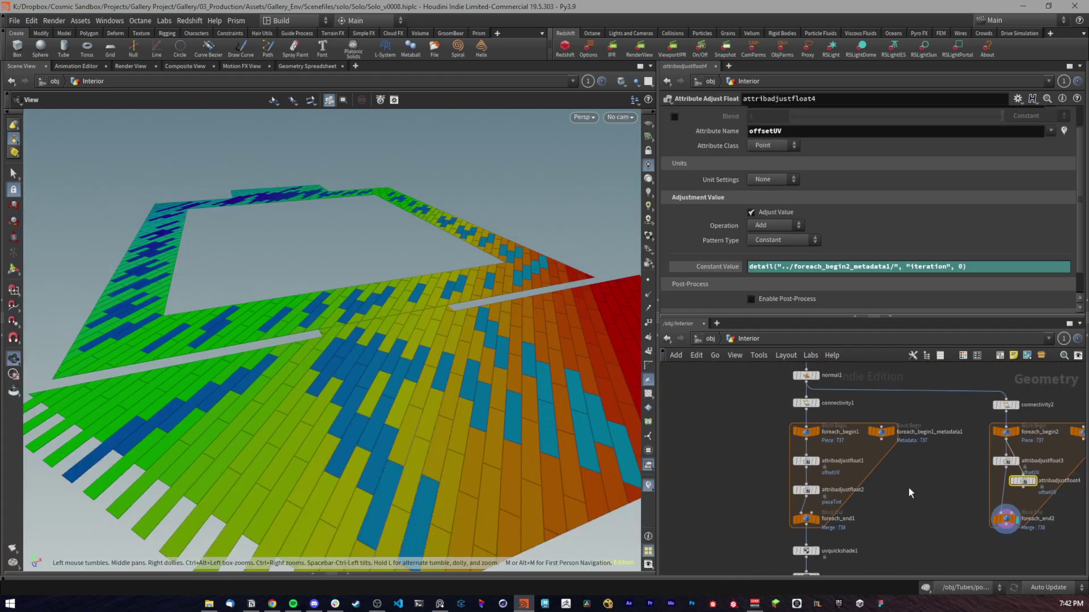
pyautogui.moveTo(902, 469); pyautogui.dragTo(876, 467, button='middle')
pyautogui.click(794, 132)
pyautogui.write('pieceTint')
pyautogui.press('Return')
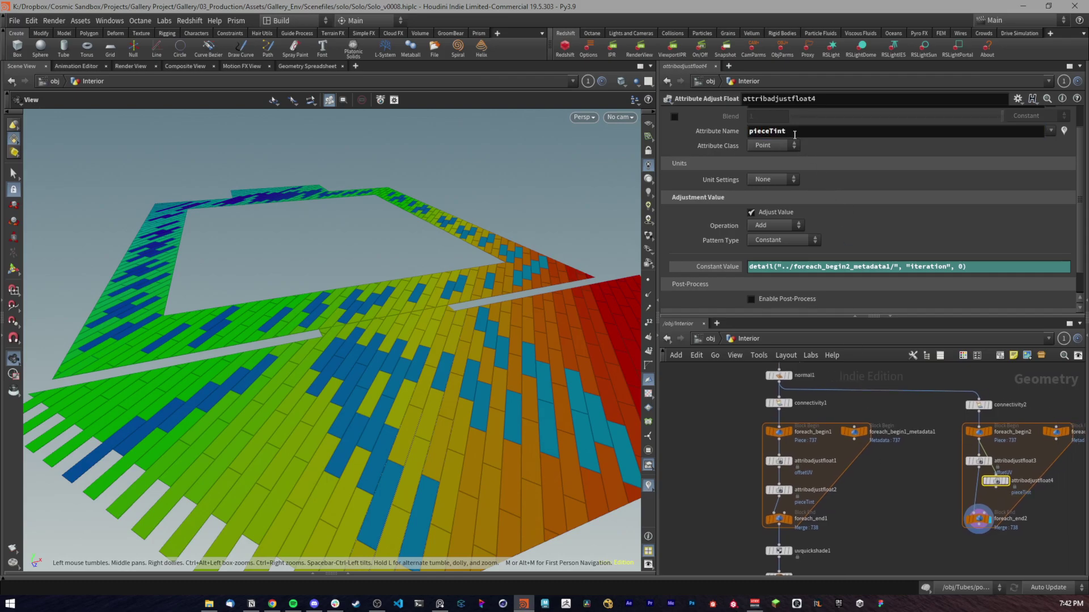
# Step: Insert attribadjustfloat4 into the wire between attribadjustfloat3 and foreach_end2
pyautogui.scroll(7, 1012, 528)
pyautogui.moveTo(959, 408); pyautogui.dragTo(886, 515, button='middle')
pyautogui.scroll(-1, 913, 488)
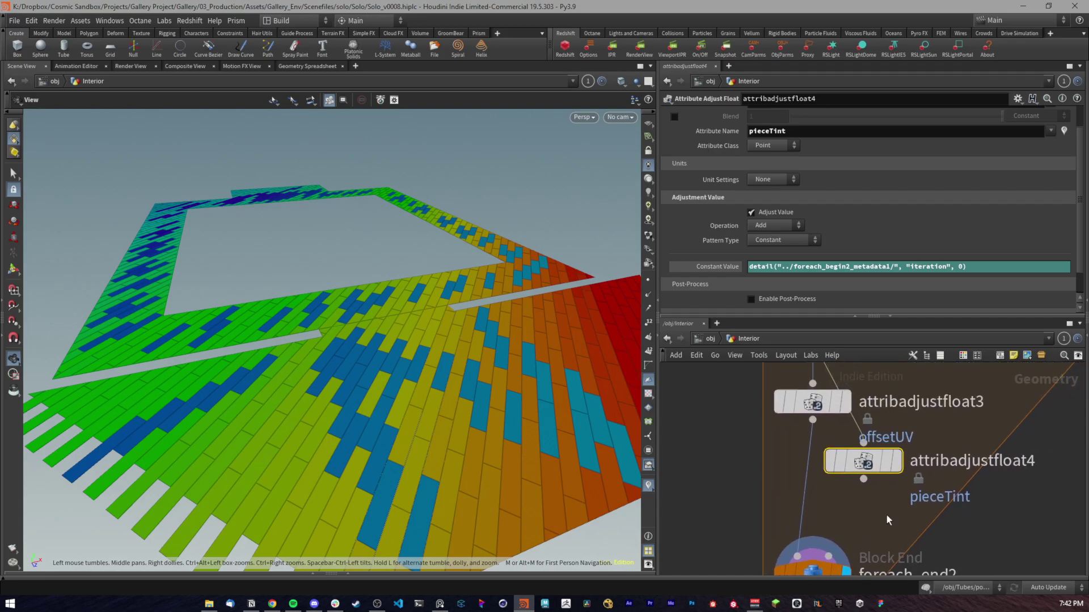
pyautogui.moveTo(861, 473); pyautogui.dragTo(800, 487)
pyautogui.scroll(-6, 805, 491)
pyautogui.moveTo(808, 493); pyautogui.dragTo(904, 482, button='middle')
pyautogui.moveTo(896, 472); pyautogui.dragTo(905, 475)
pyautogui.middleClick(905, 477)
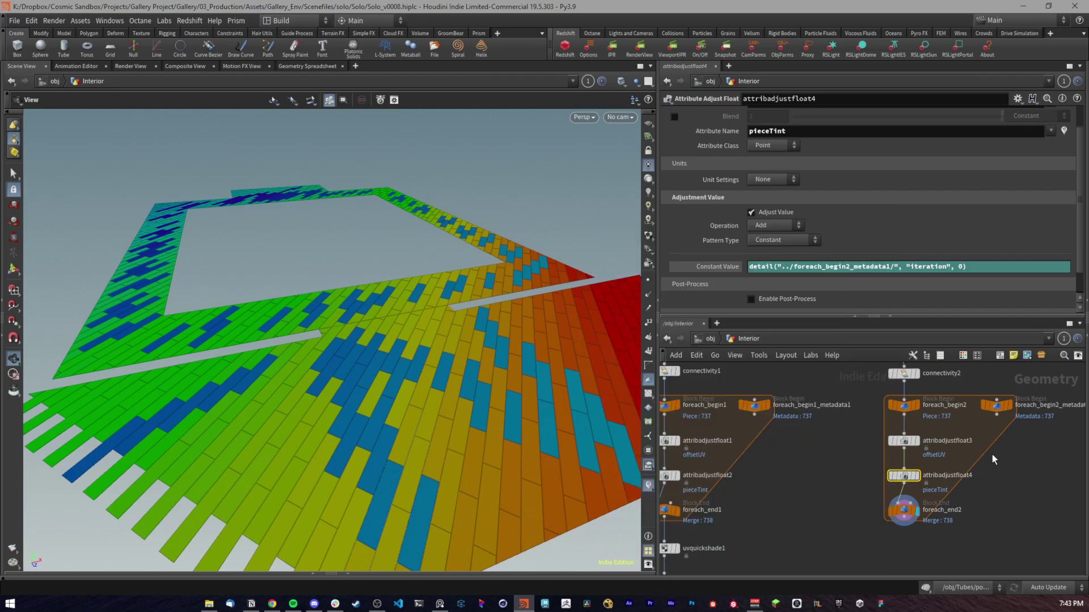
# Step: Check the point attributes listed in attribadjustfloat4's node info, and close the info window
pyautogui.scroll(5, 975, 460)
pyautogui.moveTo(748, 505)
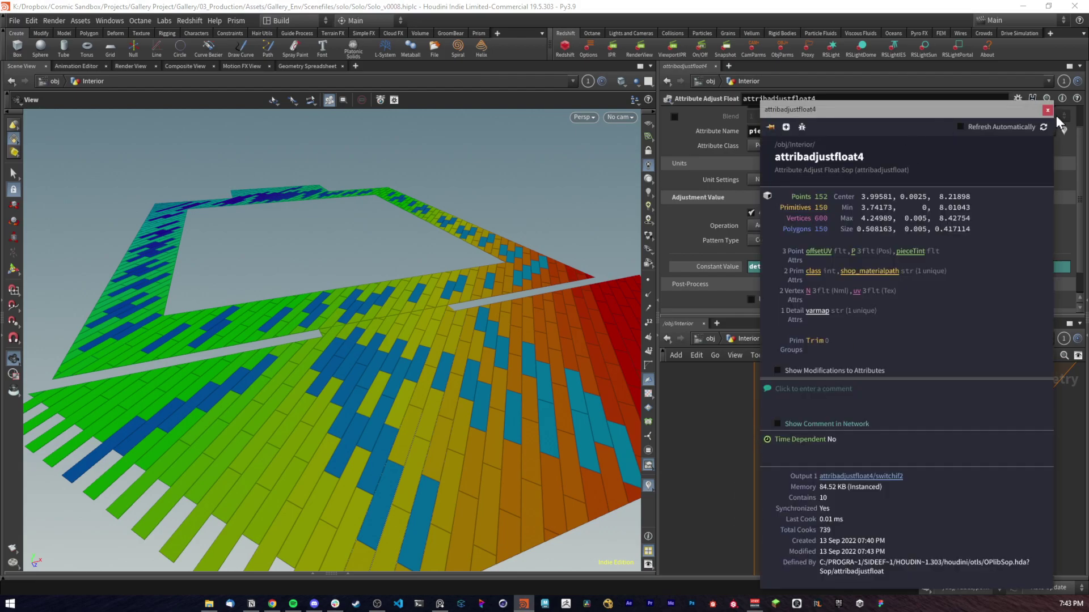
pyautogui.click(1047, 110)
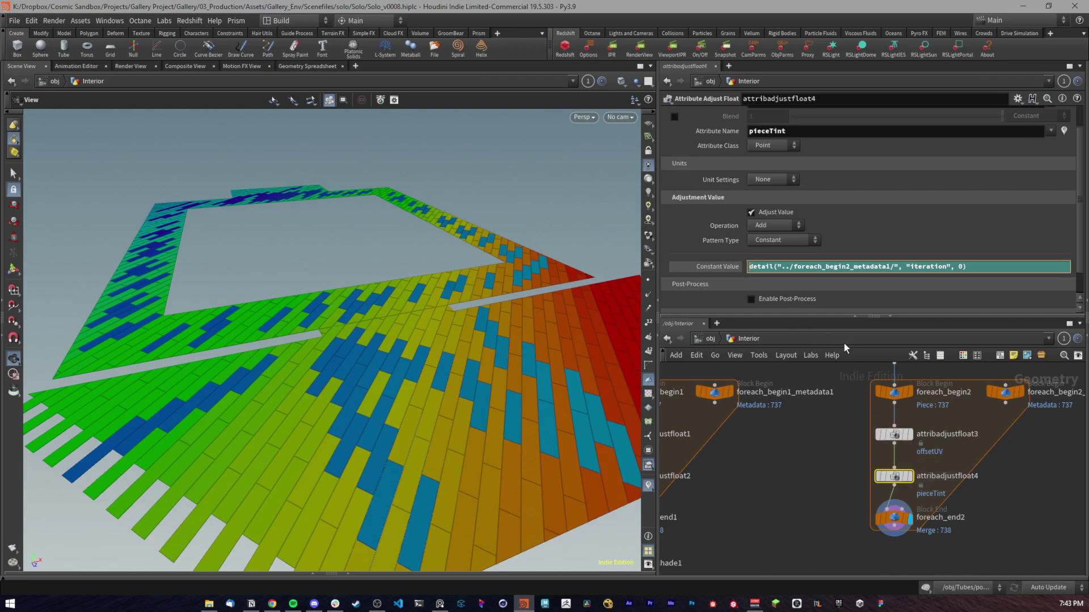
# Step: Wrap attribadjustfloat4's constant value expression in rand() so it reads rand(detail("../foreach_begin2_metadata1/", "iteration", 0))
pyautogui.write('rand')
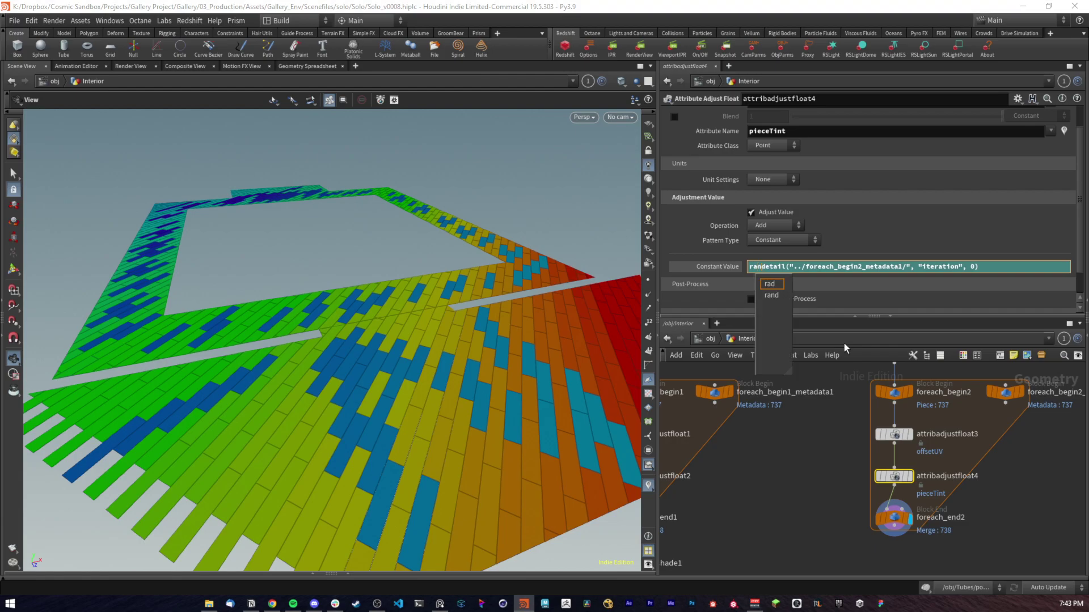
pyautogui.write('(')
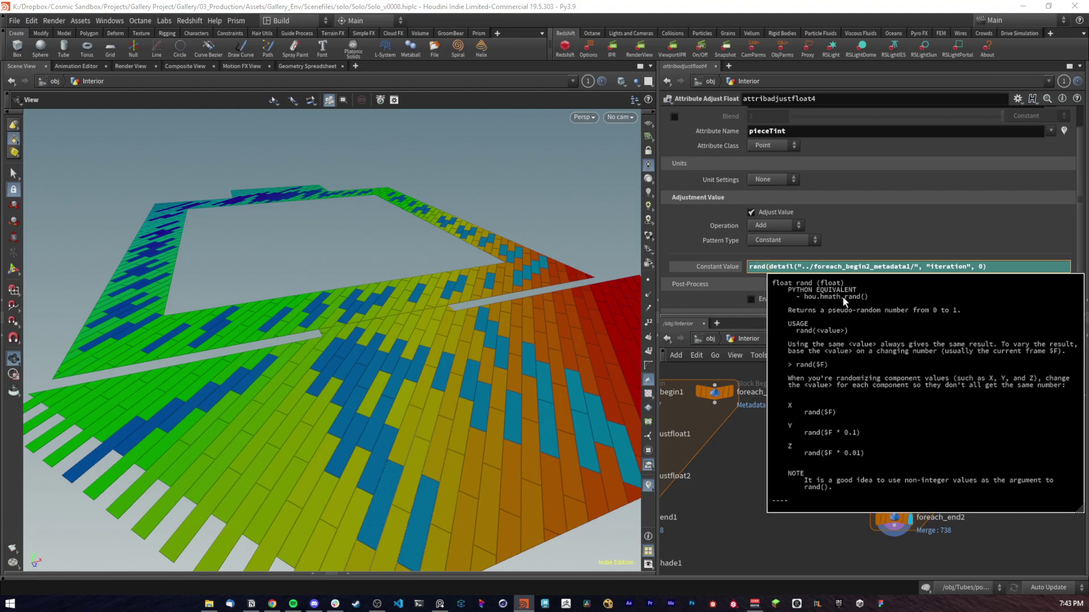
pyautogui.click(1007, 265)
pyautogui.write(')')
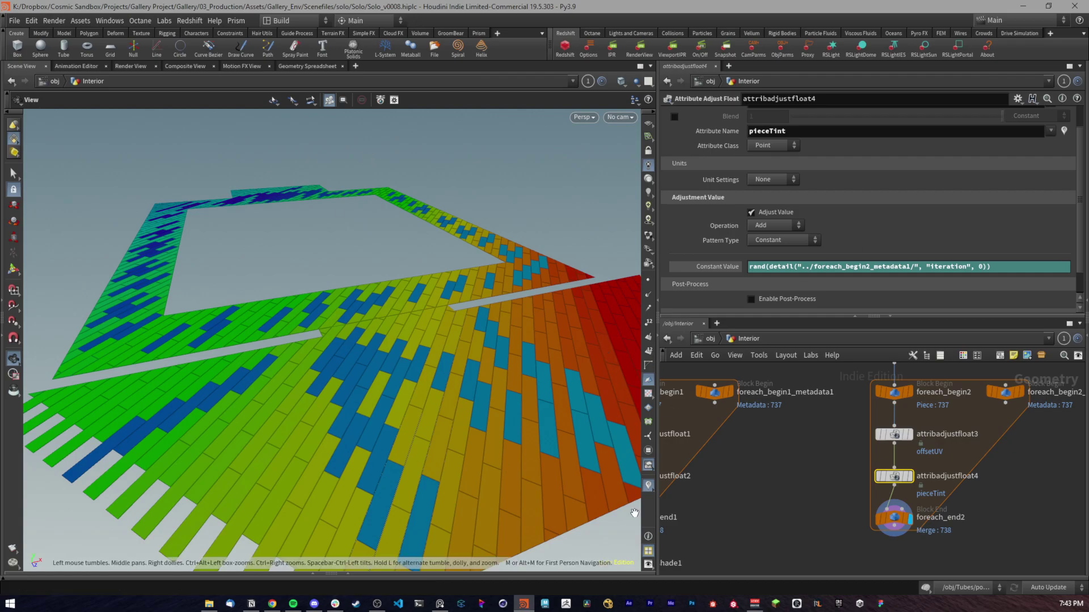
# Step: Switch the scene visualizer from offsetUV to pieceTint to colour the planks by the random tint
pyautogui.click(648, 486)
pyautogui.click(652, 472)
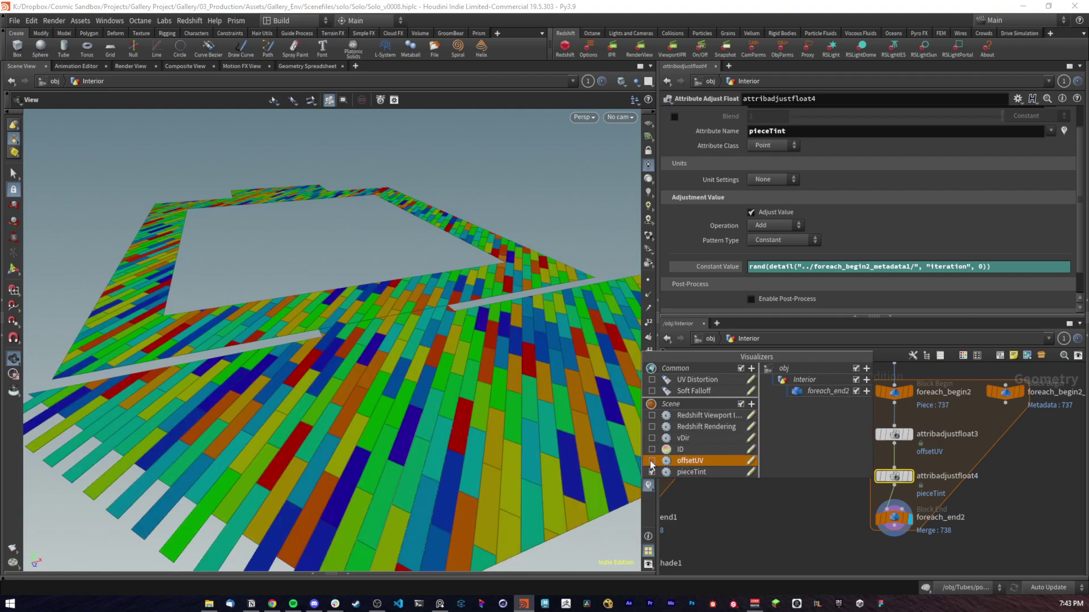
pyautogui.click(825, 544)
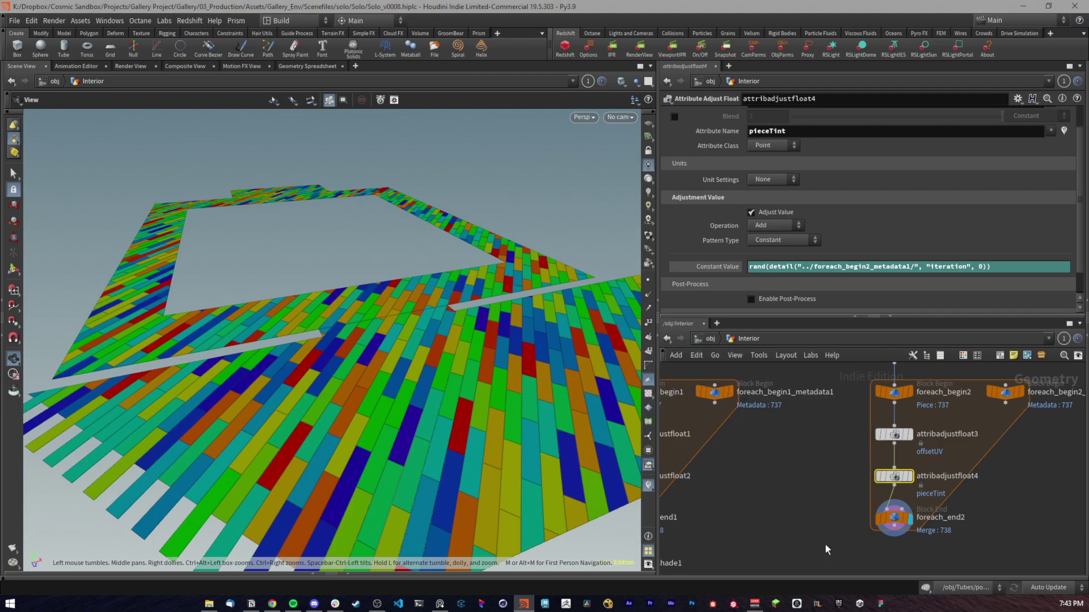
# Step: Compare the offsetUV and pieceTint visualizers on the floor, and highlight the detail() call inside rand()
pyautogui.click(648, 486)
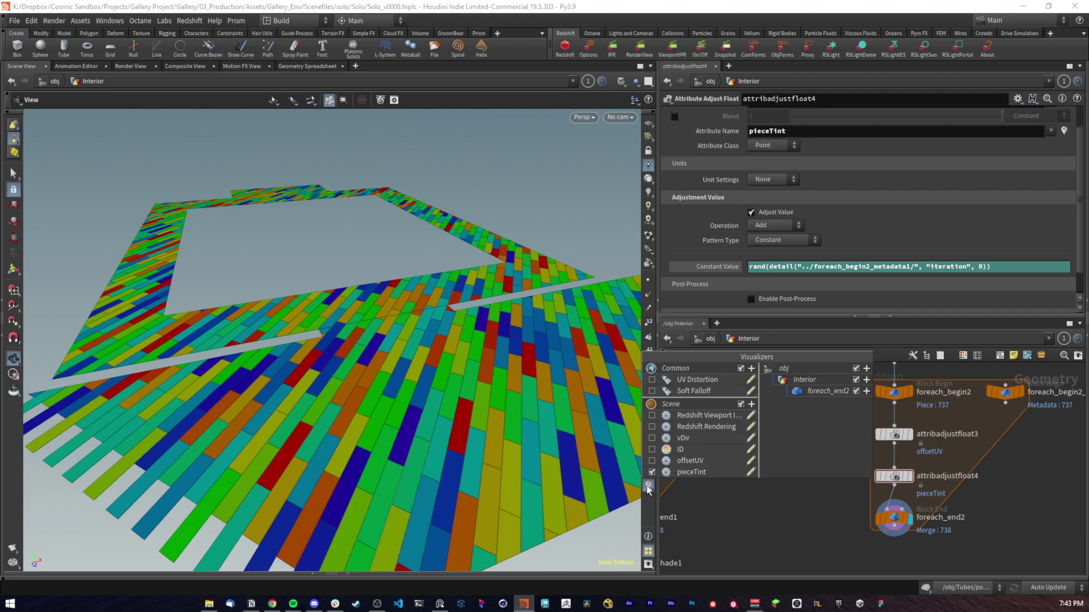
pyautogui.click(651, 461)
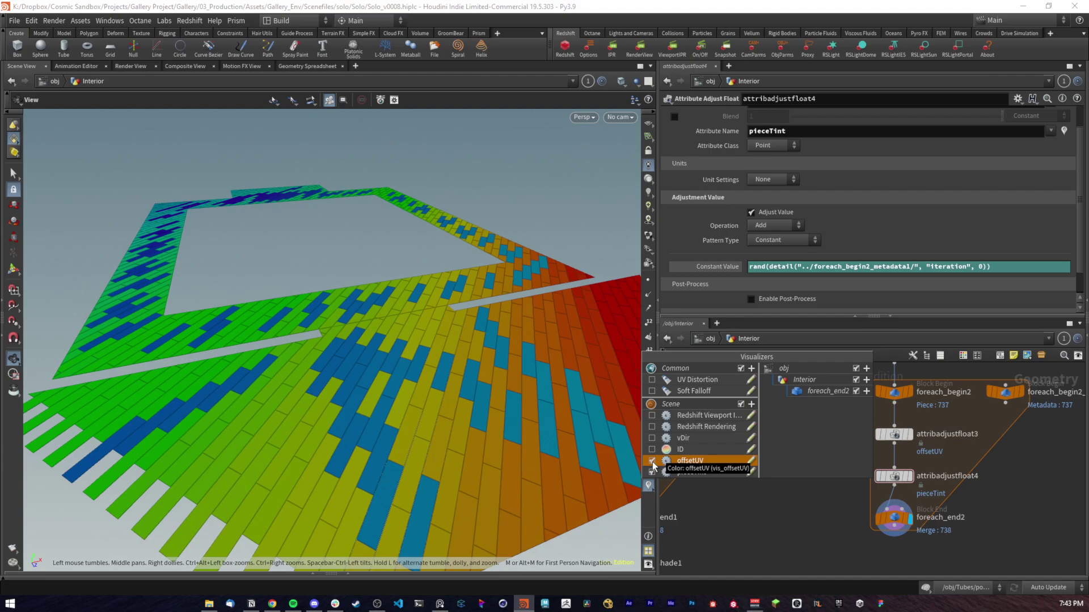
pyautogui.click(652, 472)
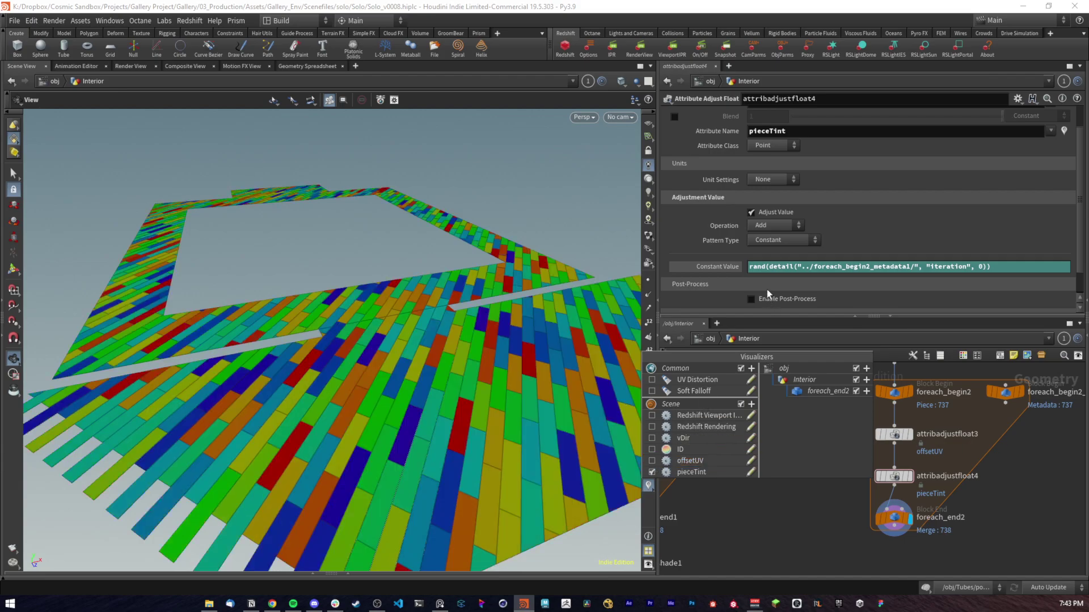
pyautogui.moveTo(770, 266); pyautogui.dragTo(988, 263)
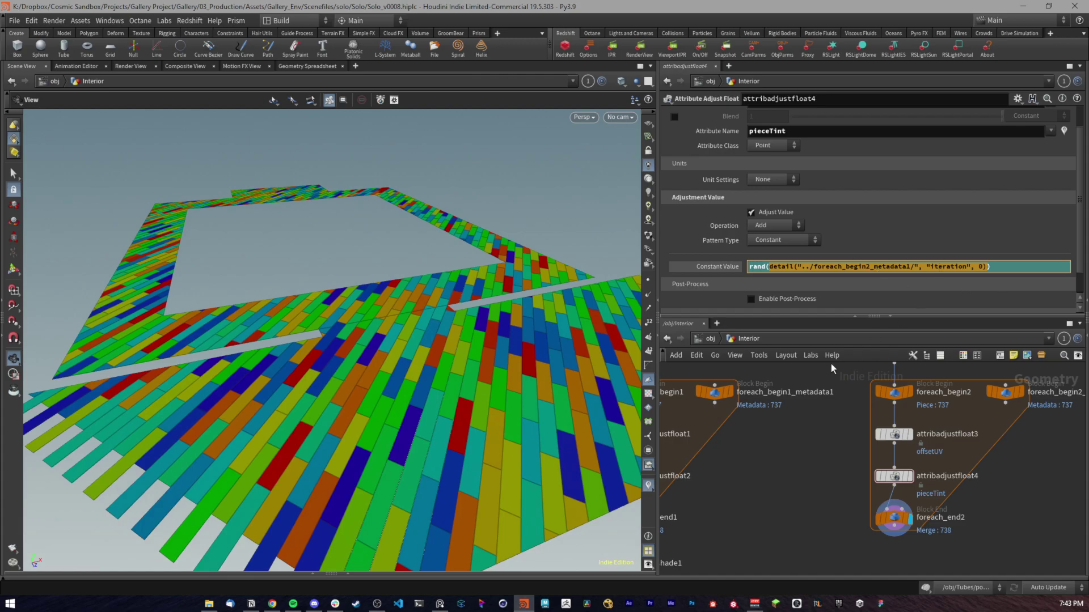
# Step: Display the switch1 node below Floor_Out and inspect the tinted floor in the viewport
pyautogui.moveTo(808, 504); pyautogui.dragTo(906, 409, button='middle')
pyautogui.click(873, 512)
pyautogui.moveTo(841, 434); pyautogui.dragTo(833, 402, button='middle')
pyautogui.scroll(-3, 821, 454)
pyautogui.moveTo(822, 454); pyautogui.dragTo(790, 414, button='middle')
pyautogui.moveTo(1011, 558); pyautogui.dragTo(986, 522, button='middle')
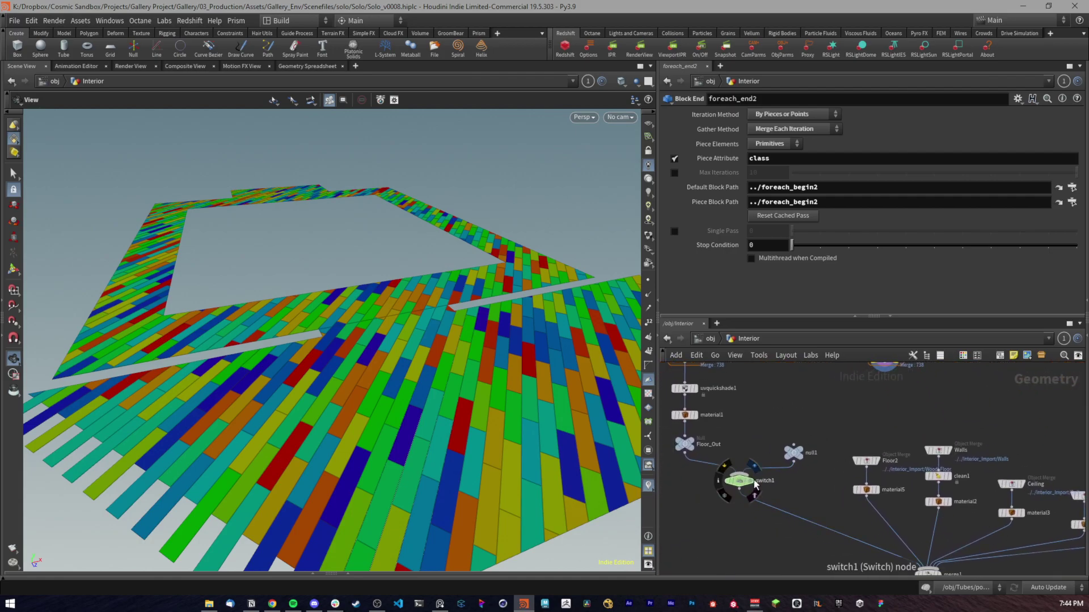
pyautogui.click(754, 468)
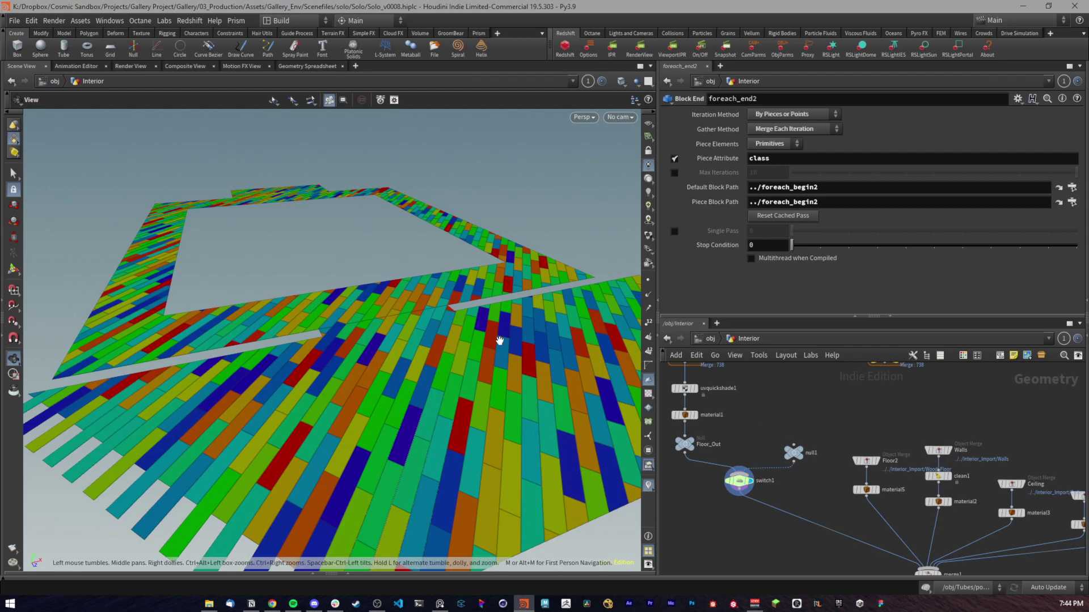
pyautogui.moveTo(428, 294)
pyautogui.mouseDown()
pyautogui.moveTo(433, 287)
pyautogui.moveTo(414, 296)
pyautogui.mouseUp()
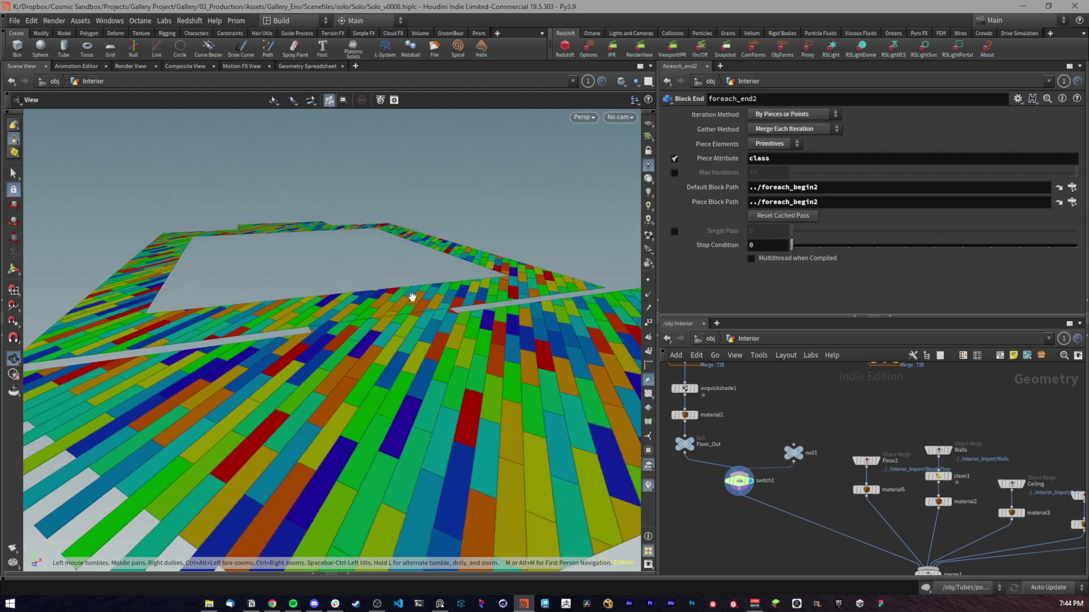
# Step: Display the Interior_Out null below merge1 to show the complete gallery interior
pyautogui.moveTo(787, 413)
pyautogui.mouseDown(button='middle')
pyautogui.moveTo(807, 487)
pyautogui.moveTo(788, 408)
pyautogui.mouseUp(button='middle')
pyautogui.scroll(-2, 807, 481)
pyautogui.moveTo(799, 435)
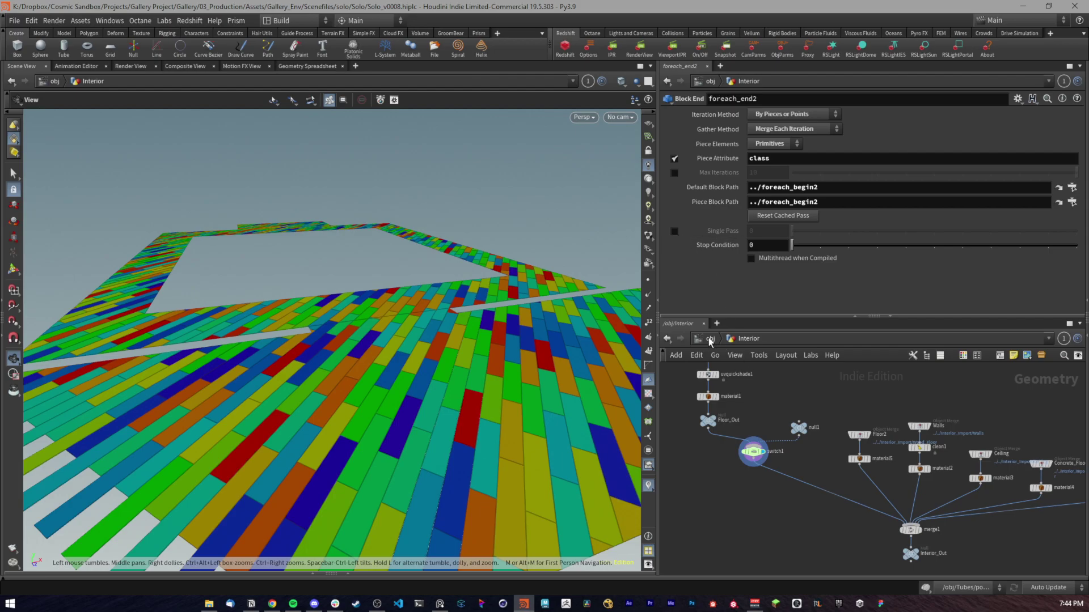
pyautogui.moveTo(866, 516); pyautogui.dragTo(845, 479, button='middle')
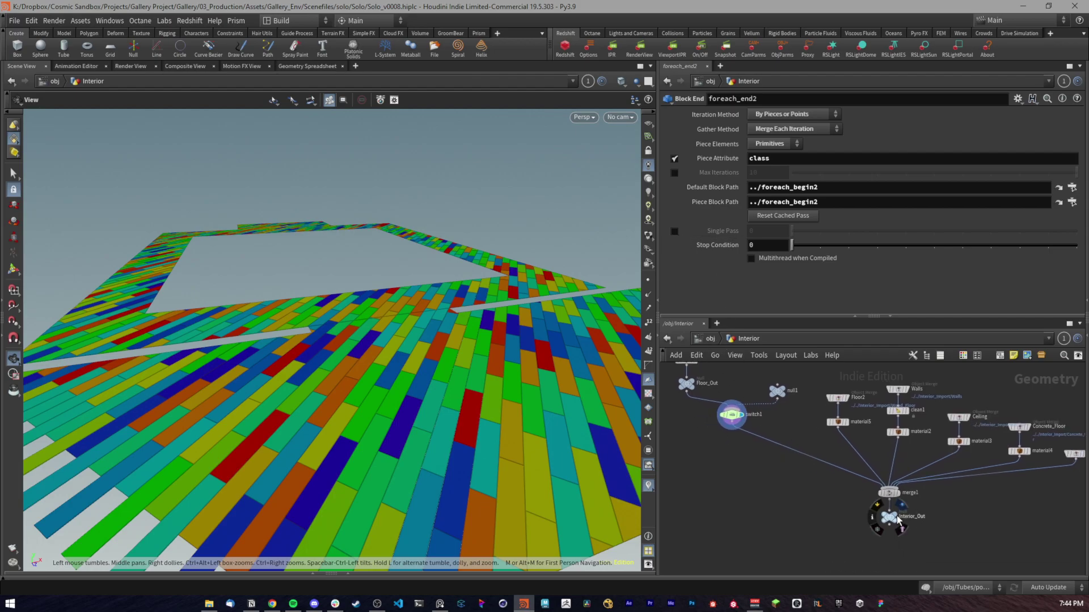
pyautogui.click(896, 517)
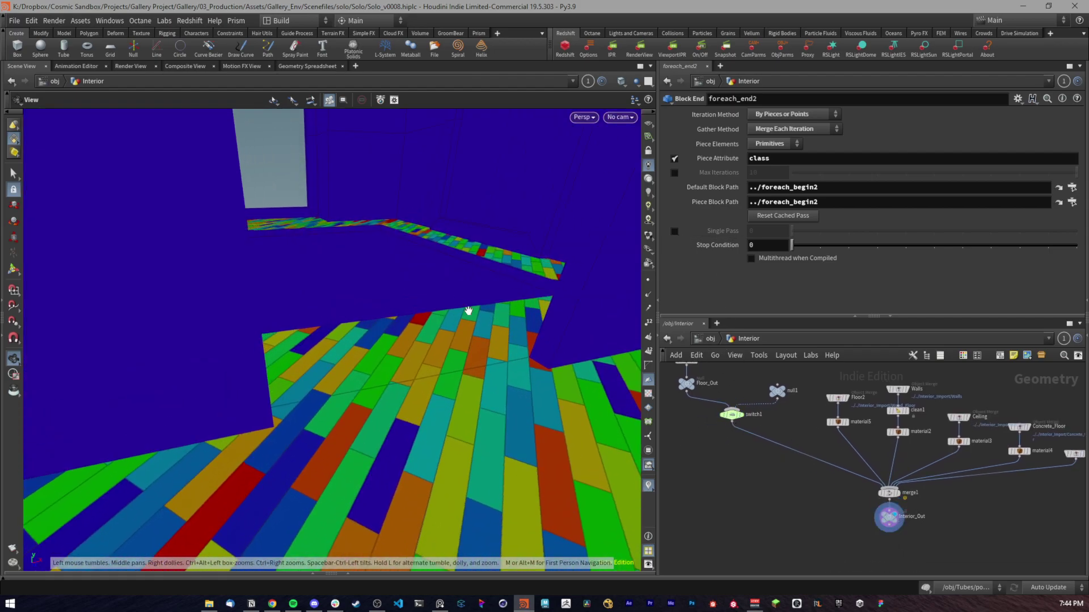
# Step: Turn off the pieceTint visualizer, and select and frame the Interior_Out null in the network
pyautogui.click(648, 486)
pyautogui.click(652, 472)
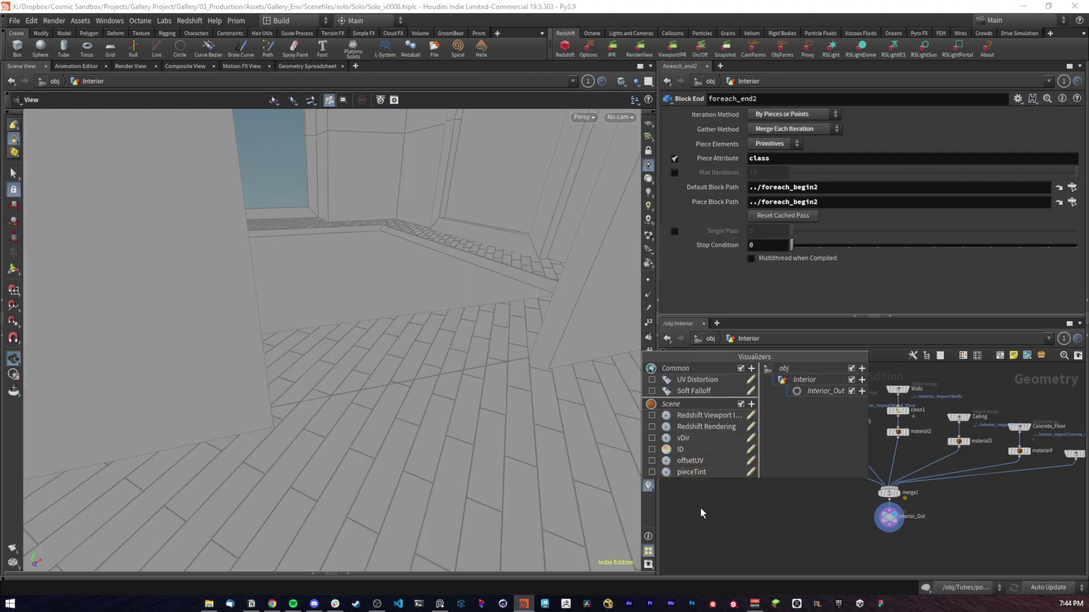
pyautogui.moveTo(834, 535); pyautogui.dragTo(921, 516)
pyautogui.press('f')
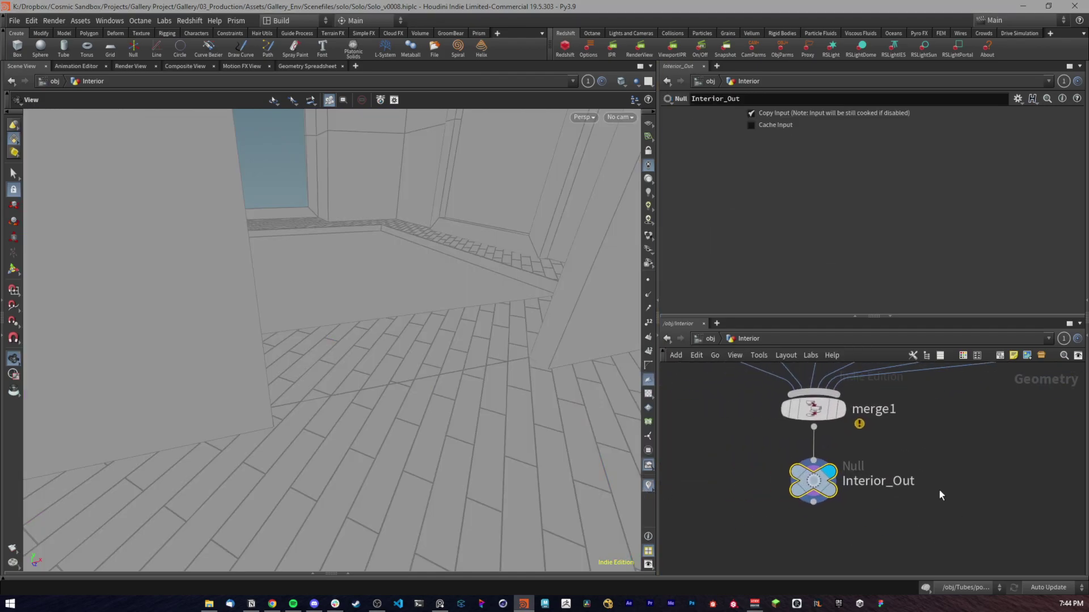
# Step: Go up to the object level, reframe the gallery interior in the viewport, and open the matnet1 material network
pyautogui.press('u')
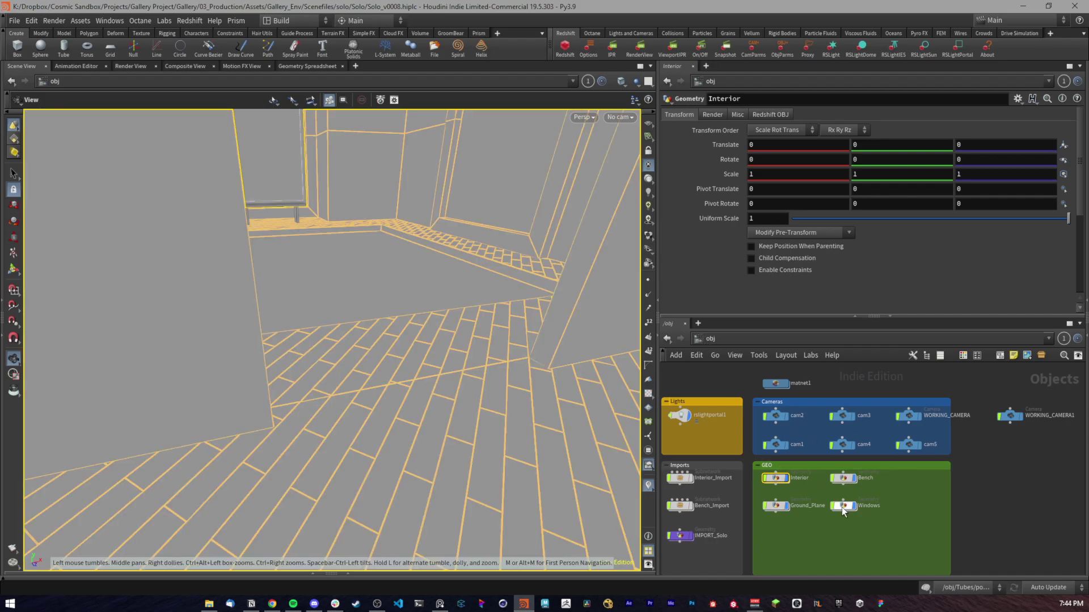
pyautogui.moveTo(835, 523); pyautogui.dragTo(901, 525, button='middle')
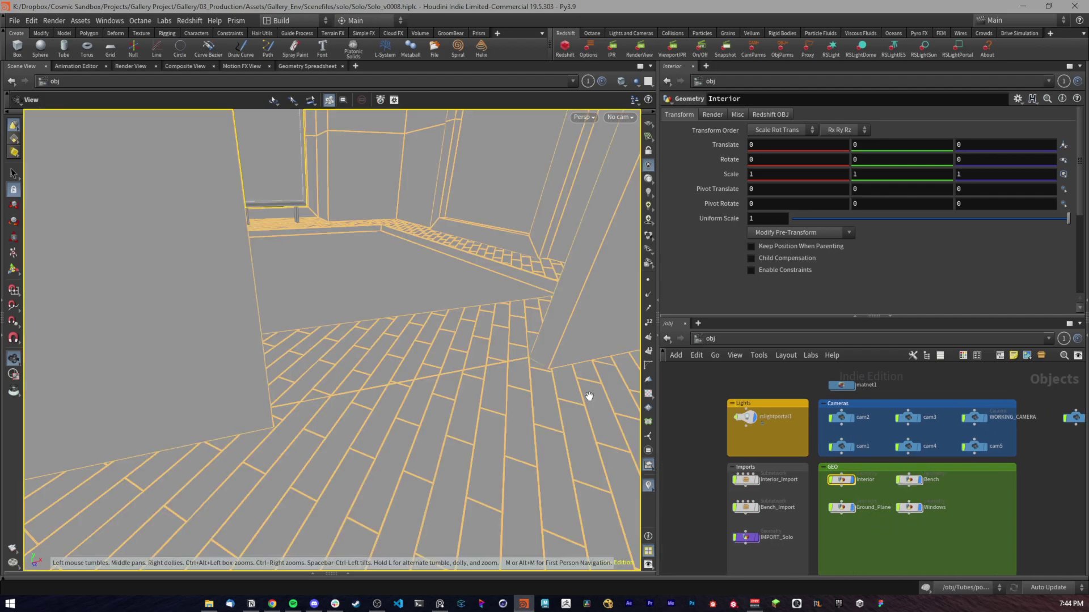
pyautogui.moveTo(418, 328); pyautogui.dragTo(390, 287)
pyautogui.moveTo(390, 286); pyautogui.dragTo(399, 347, button='right')
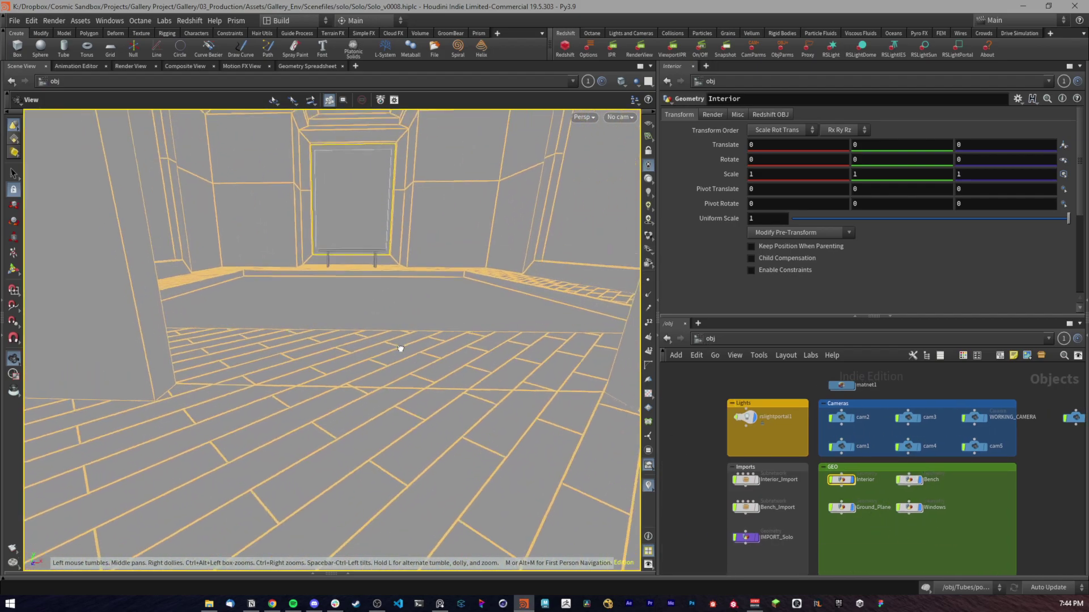
pyautogui.moveTo(399, 348); pyautogui.dragTo(397, 323)
pyautogui.moveTo(386, 357); pyautogui.dragTo(360, 391, button='middle')
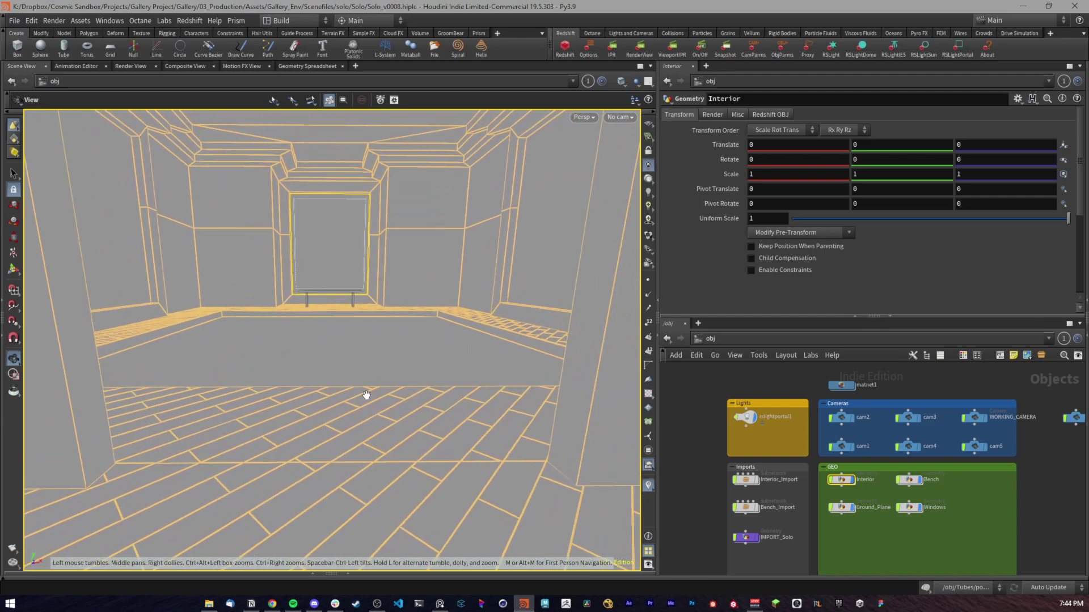
pyautogui.doubleClick(845, 384)
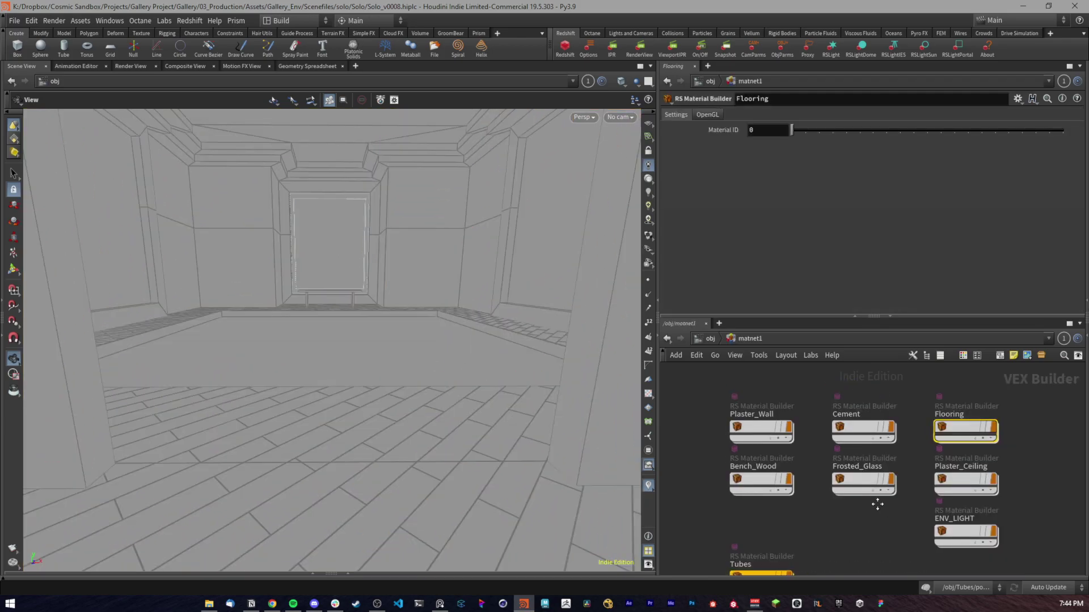
pyautogui.moveTo(878, 505); pyautogui.dragTo(834, 489, button='middle')
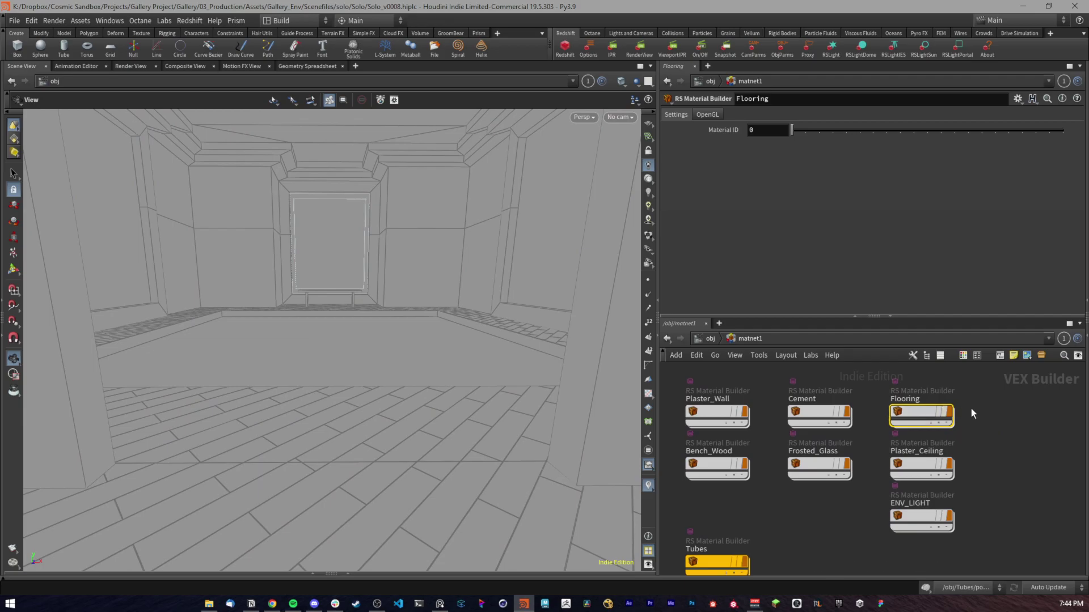
# Step: Return to the object level to show where matnet1 sits, and briefly visit the separate mat context
pyautogui.click(710, 339)
pyautogui.scroll(5, 851, 391)
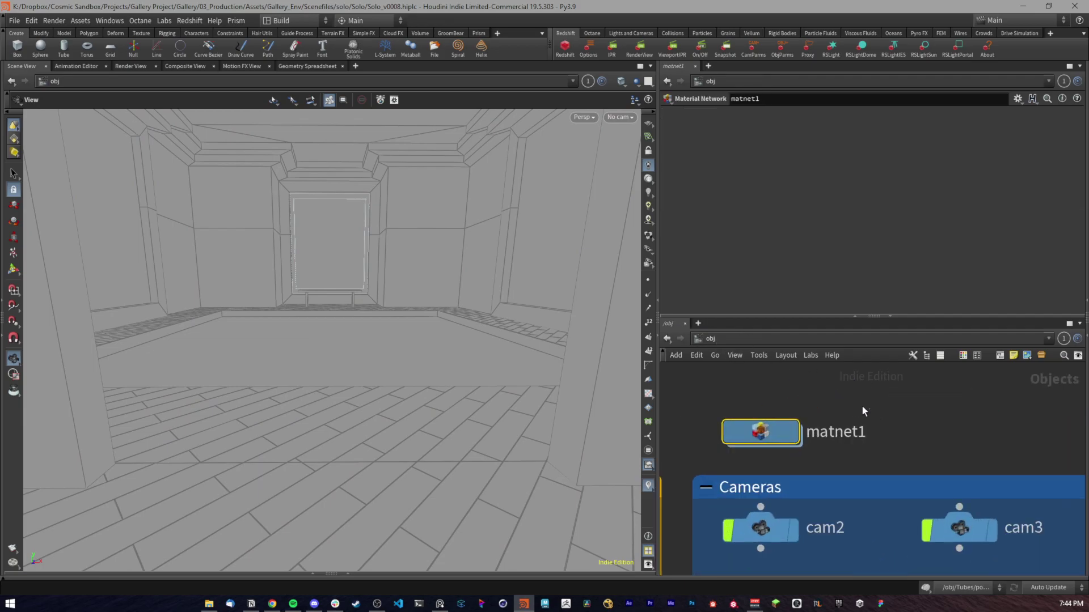
pyautogui.click(737, 339)
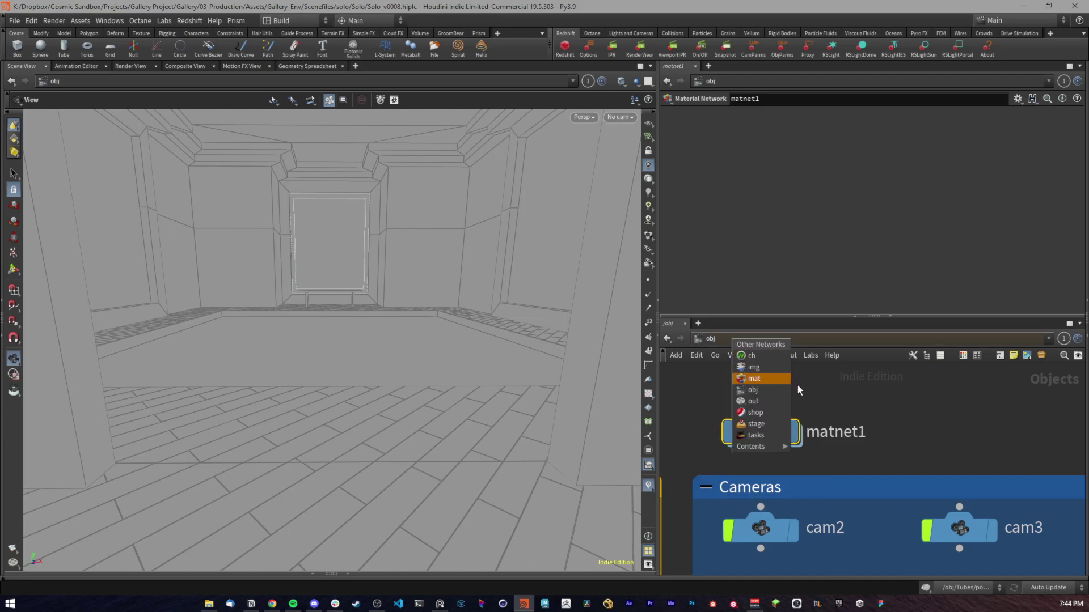
pyautogui.click(762, 377)
pyautogui.click(738, 338)
pyautogui.click(753, 390)
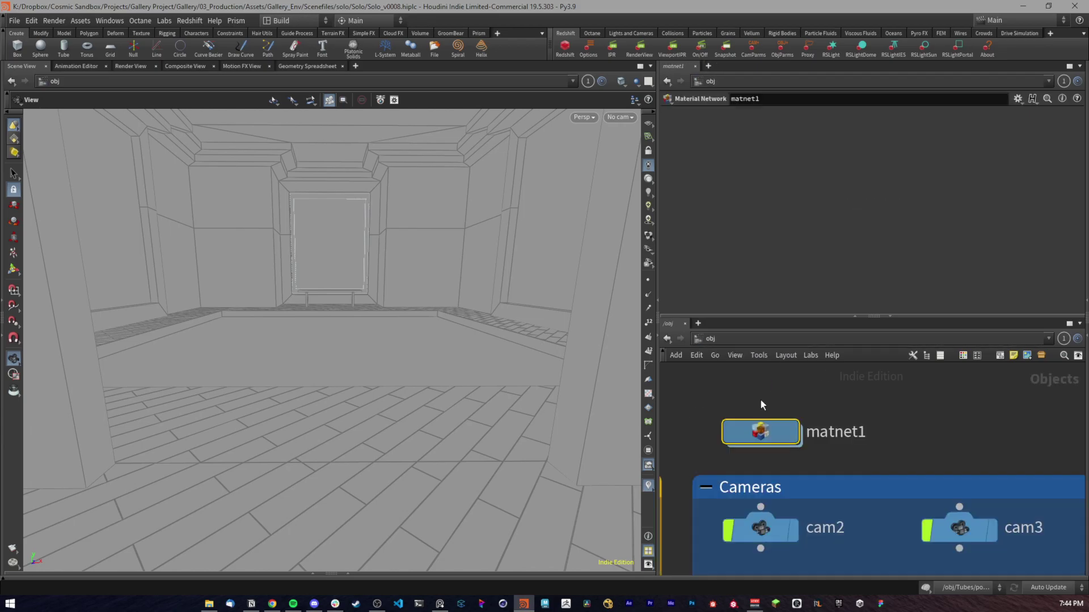
# Step: Open the Flooring material inside matnet1 and save the scene
pyautogui.doubleClick(759, 432)
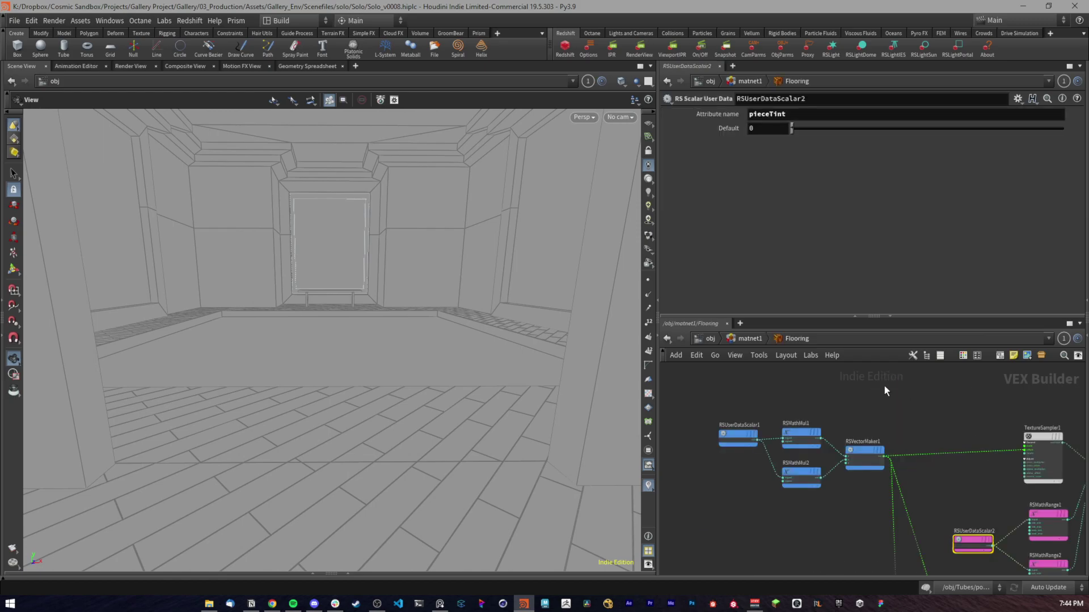
pyautogui.scroll(-5, 850, 397)
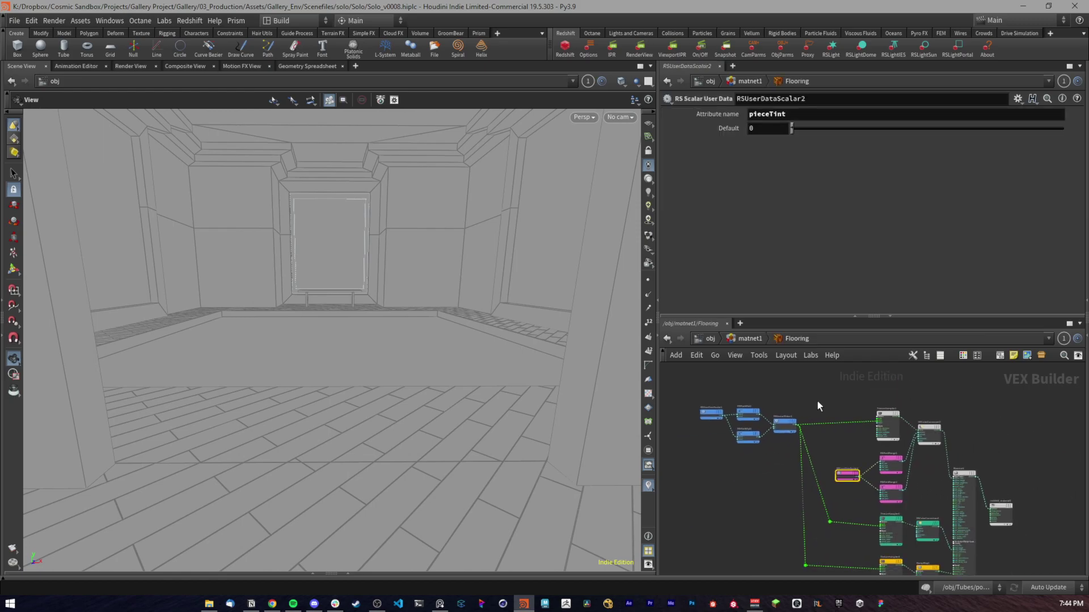
pyautogui.hotkey('ctrl', 's')
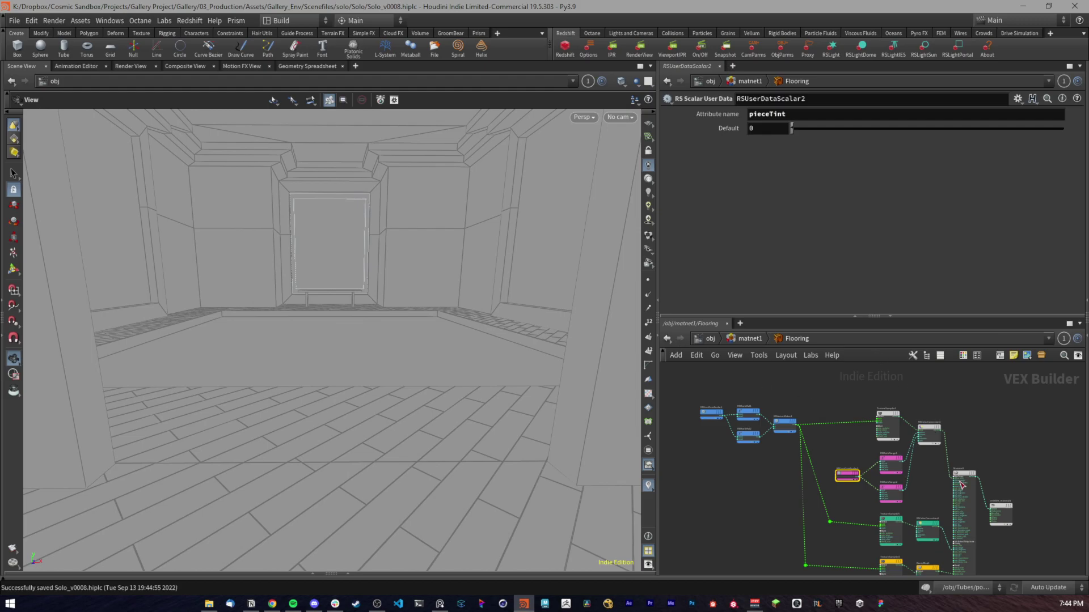
# Step: Bypass all 13 texture, user data, math, color correction and bump nodes feeding Material1 in the Flooring network
pyautogui.scroll(5, 968, 477)
pyautogui.moveTo(970, 476); pyautogui.dragTo(907, 507, button='middle')
pyautogui.scroll(-3, 883, 389)
pyautogui.middleClick(844, 471)
pyautogui.scroll(-2, 695, 391)
pyautogui.moveTo(680, 378); pyautogui.dragTo(845, 553)
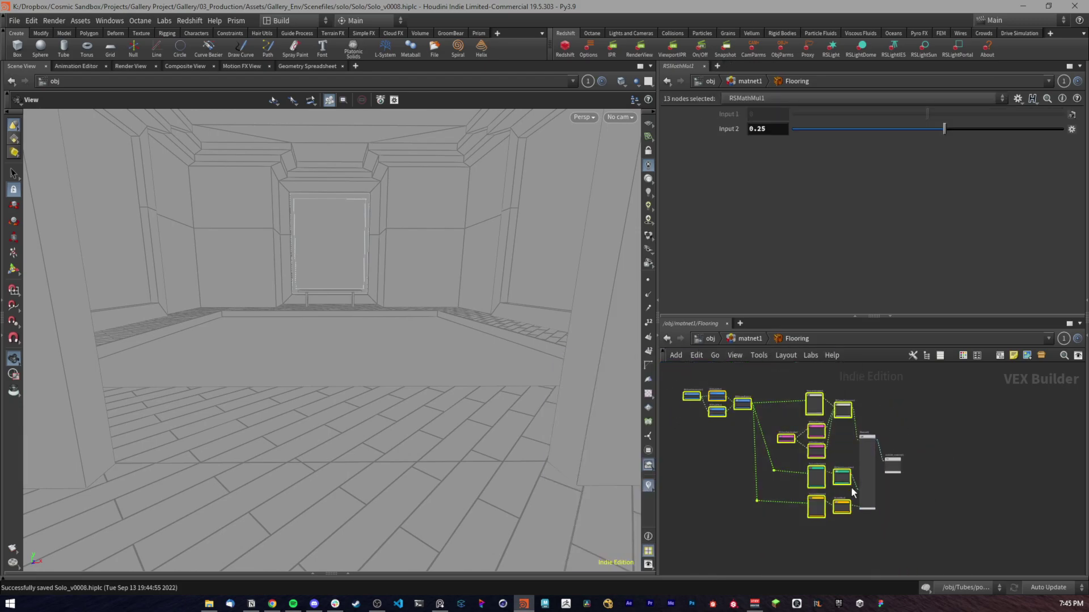
pyautogui.scroll(5, 851, 486)
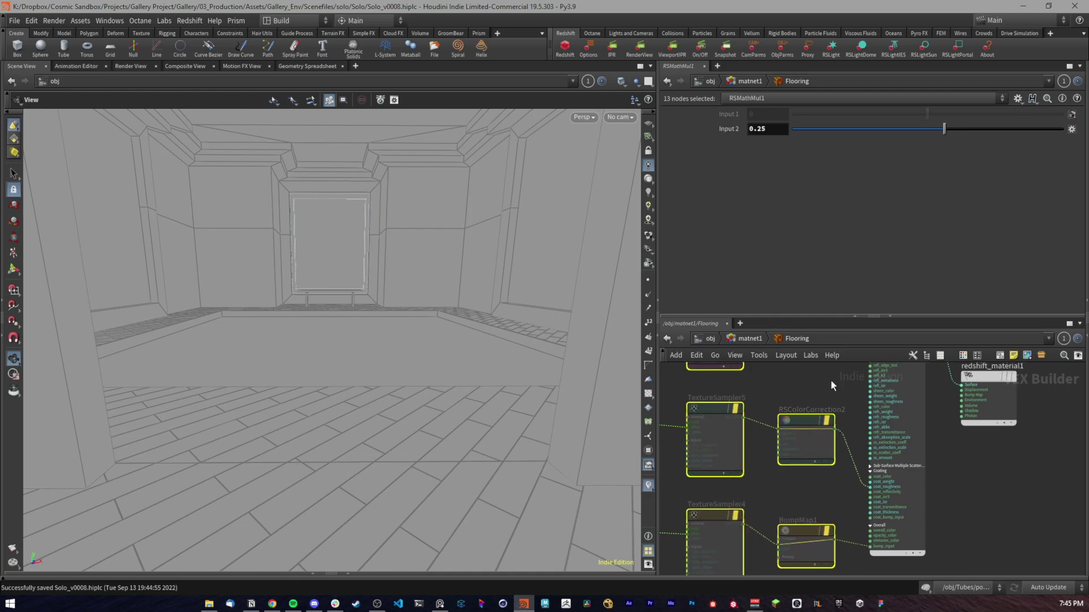
pyautogui.scroll(-3, 839, 394)
pyautogui.scroll(4, 845, 479)
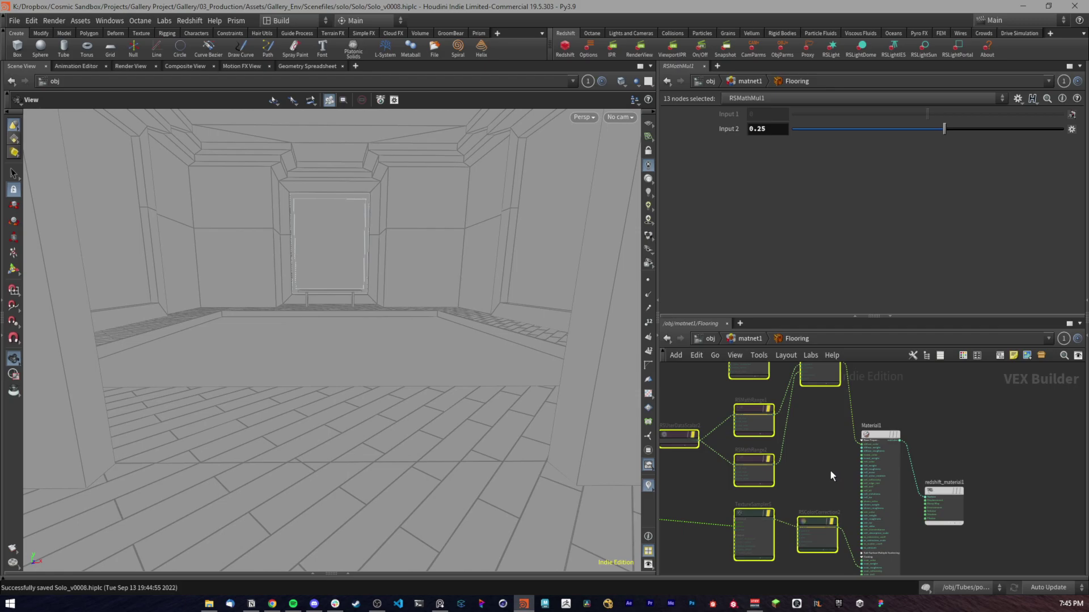
pyautogui.click(836, 469)
# Step: Choose a viewport camera and render the floor from WORKING_CAMERA1 in the Redshift Render View
pyautogui.moveTo(611, 124); pyautogui.dragTo(620, 126)
pyautogui.click(619, 121)
pyautogui.click(646, 181)
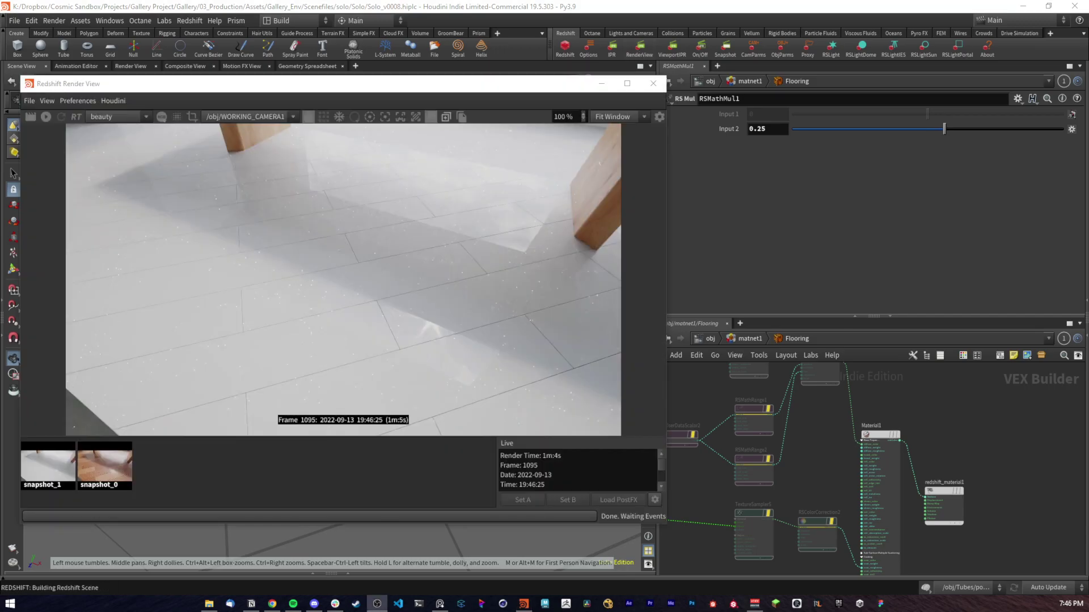
pyautogui.moveTo(324, 85); pyautogui.dragTo(362, 85)
# Step: Select the Material1 node, move the render window clear of its parameters, and enlarge the parameter area
pyautogui.moveTo(867, 399); pyautogui.dragTo(872, 460, button='middle')
pyautogui.click(892, 434)
pyautogui.moveTo(961, 423); pyautogui.dragTo(961, 423, button='middle')
pyautogui.moveTo(584, 84); pyautogui.dragTo(527, 76)
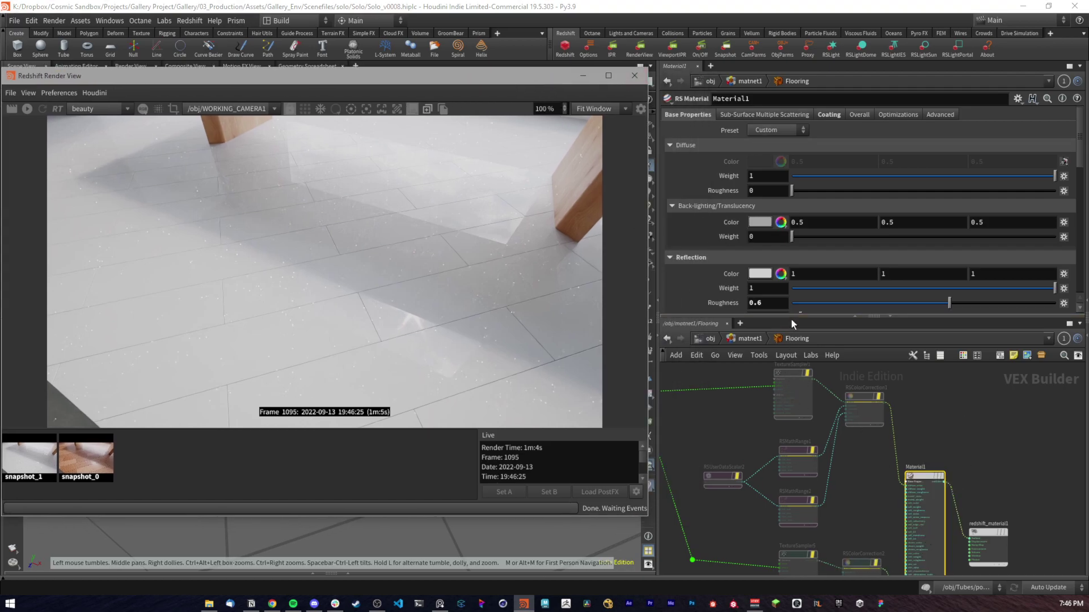
pyautogui.moveTo(791, 317); pyautogui.dragTo(791, 385)
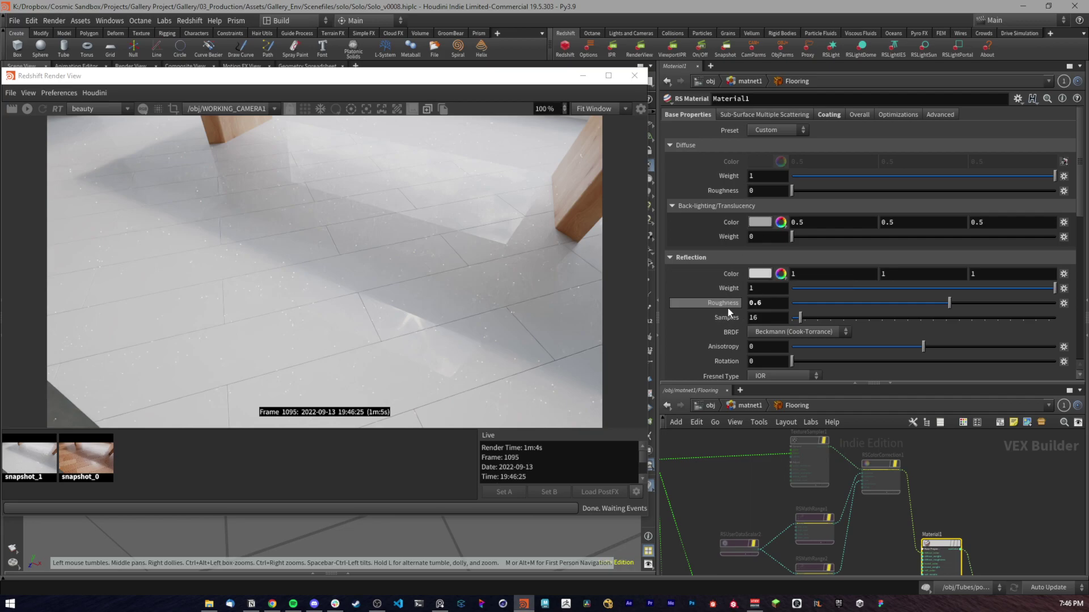
# Step: Examine Material1's reflection and coating settings, and return to its base properties
pyautogui.scroll(-3, 719, 304)
pyautogui.scroll(3, 721, 318)
pyautogui.click(829, 114)
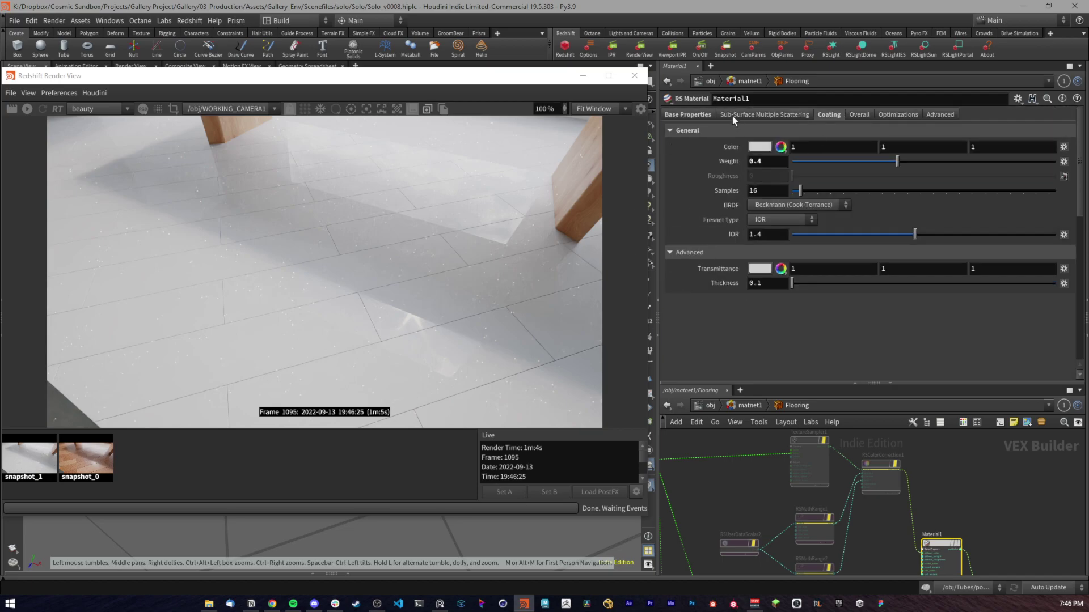
pyautogui.click(688, 114)
# Step: Collapse the Refraction/Transmission, Sheen and Back-lighting/Translucency sections of Material1 so only Diffuse and Reflection stay expanded
pyautogui.scroll(-9, 709, 264)
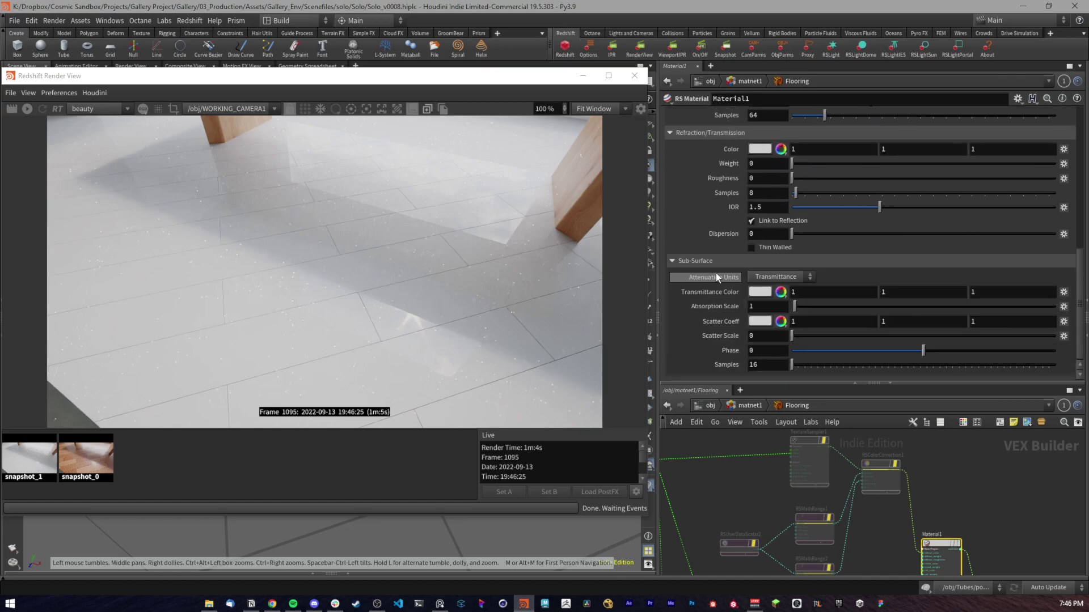
pyautogui.click(693, 238)
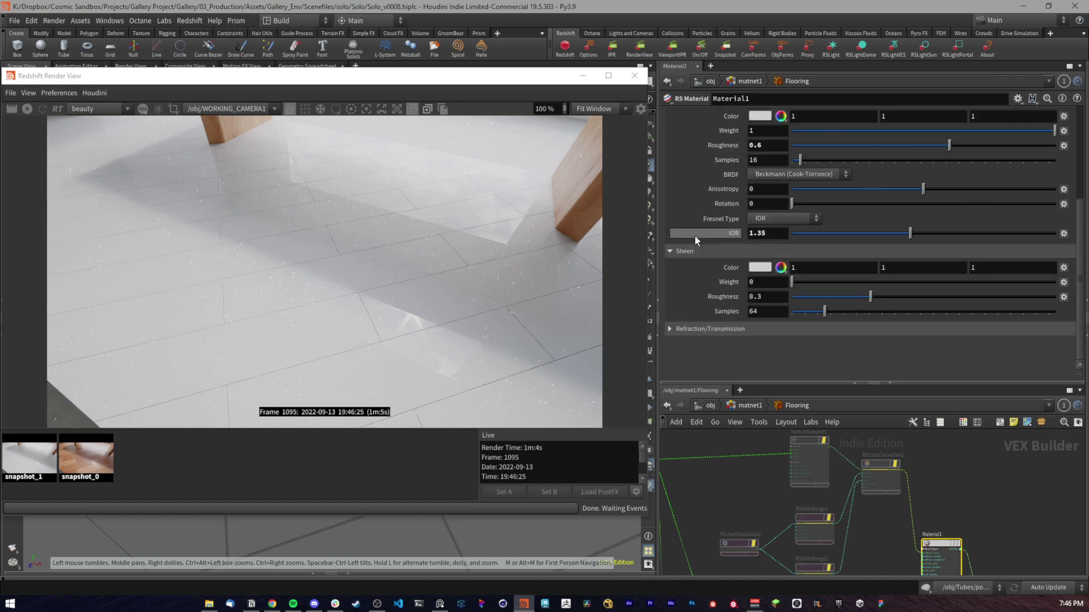
pyautogui.click(708, 256)
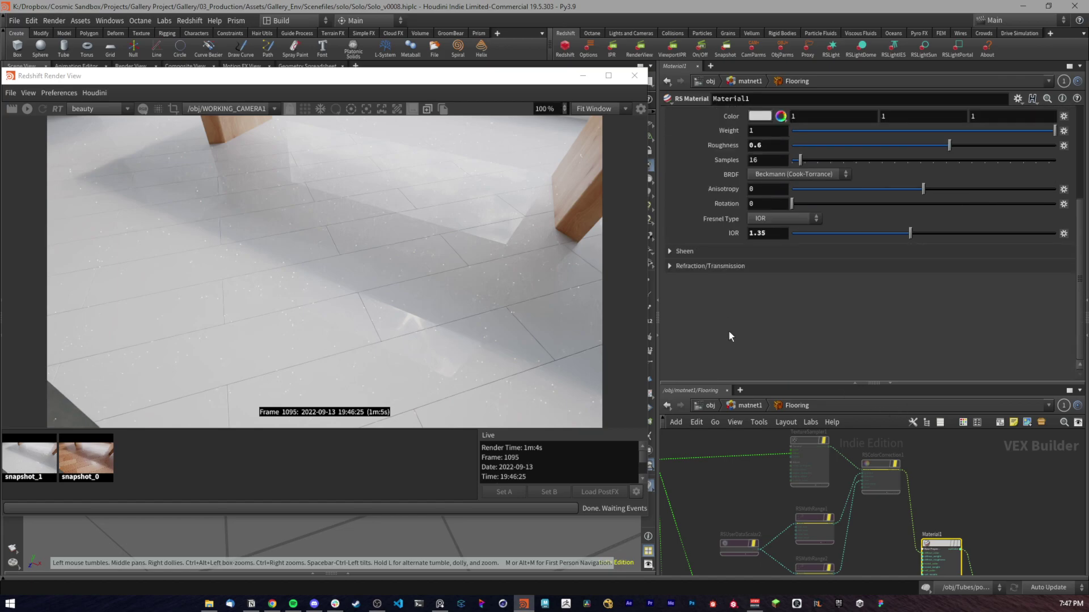
pyautogui.scroll(6, 729, 331)
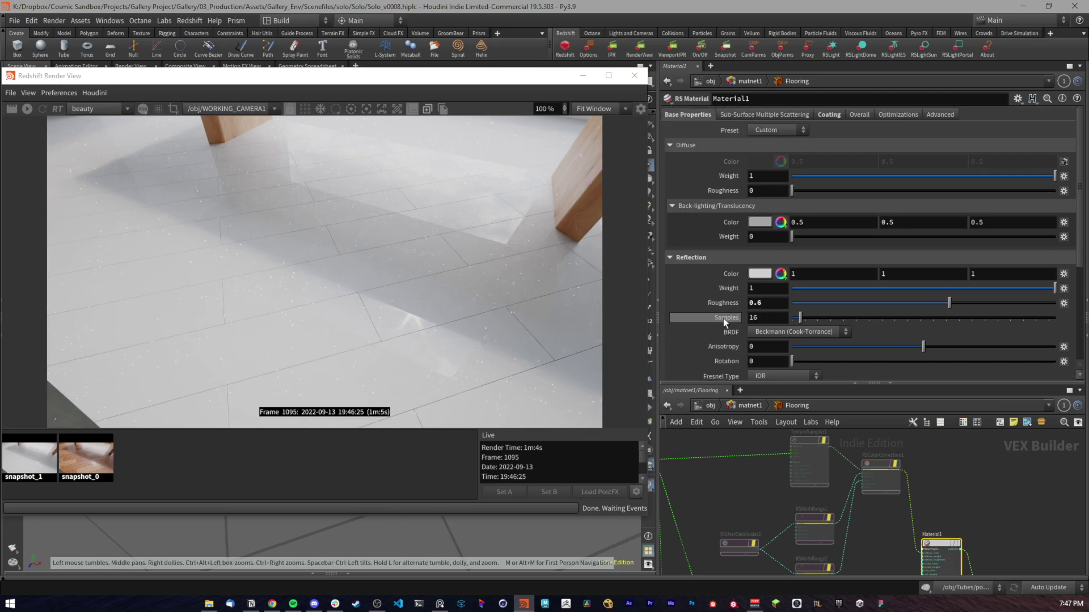
pyautogui.click(712, 207)
pyautogui.scroll(-2, 703, 175)
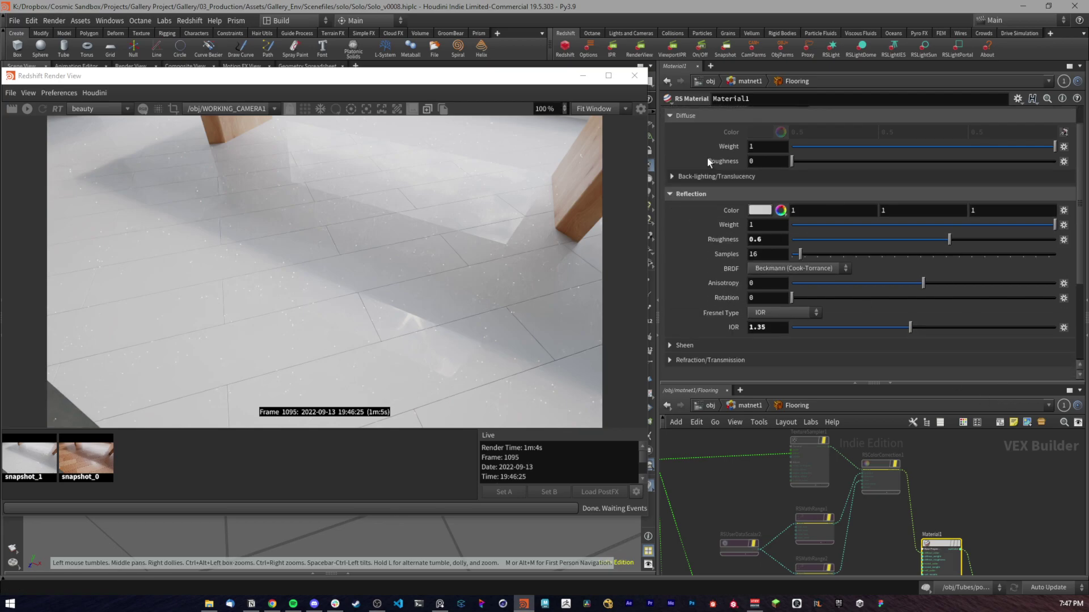
pyautogui.scroll(2, 708, 200)
pyautogui.scroll(1, 810, 507)
# Step: Re-enable the bypassed TextureSampler1 and RSColorCorrection1 nodes, and select TextureSampler1 to show its image settings
pyautogui.moveTo(964, 462); pyautogui.dragTo(810, 463)
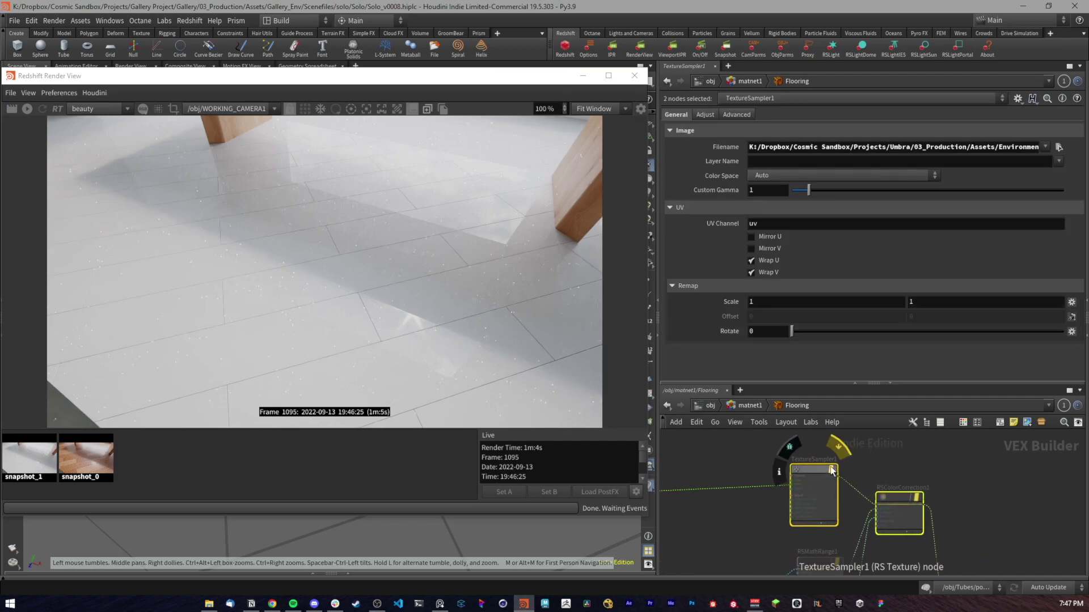
pyautogui.moveTo(900, 447); pyautogui.dragTo(882, 343, button='middle')
pyautogui.moveTo(882, 473); pyautogui.dragTo(867, 525, button='middle')
pyautogui.click(882, 445)
pyautogui.moveTo(960, 513); pyautogui.dragTo(969, 549, button='middle')
pyautogui.click(791, 498)
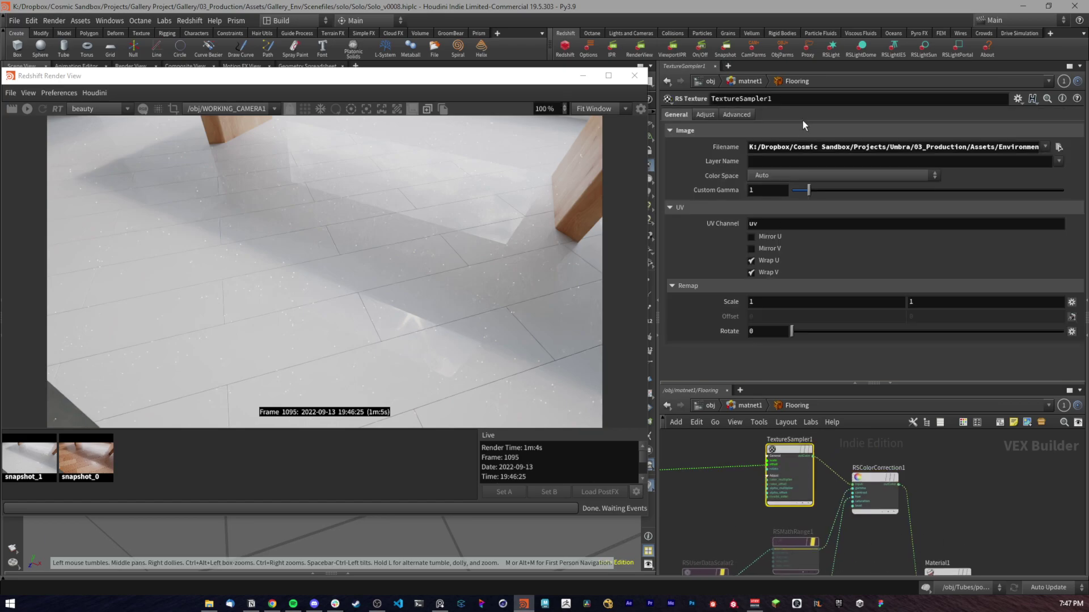
# Step: Re-enable the bypassed TextureSampler5, RSColorCorrection2, TextureSampler4 and BumpMap1 nodes
pyautogui.moveTo(952, 478); pyautogui.dragTo(979, 388, button='middle')
pyautogui.moveTo(919, 542); pyautogui.dragTo(899, 392, button='middle')
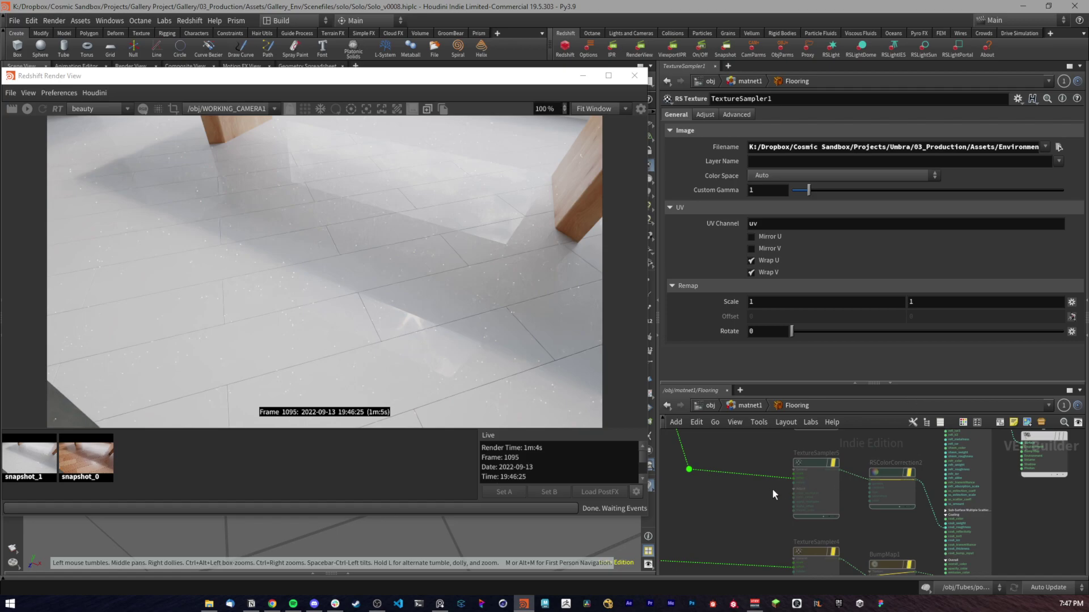
pyautogui.moveTo(798, 528); pyautogui.dragTo(893, 573)
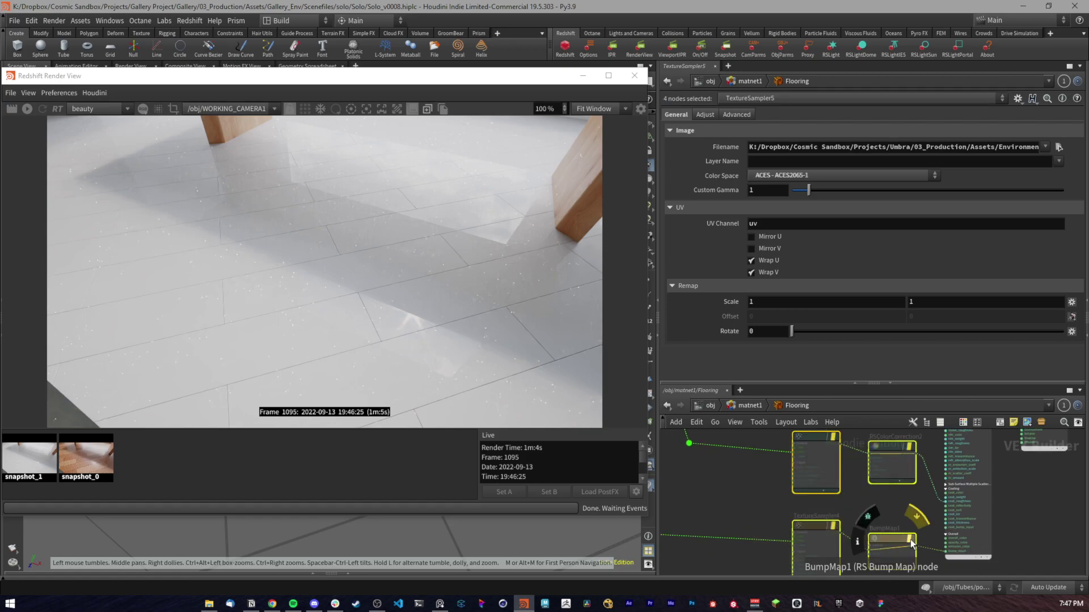
# Step: Examine the color space settings of TextureSampler5 and TextureSampler4 and the input map type and height scale of BumpMap1
pyautogui.click(801, 464)
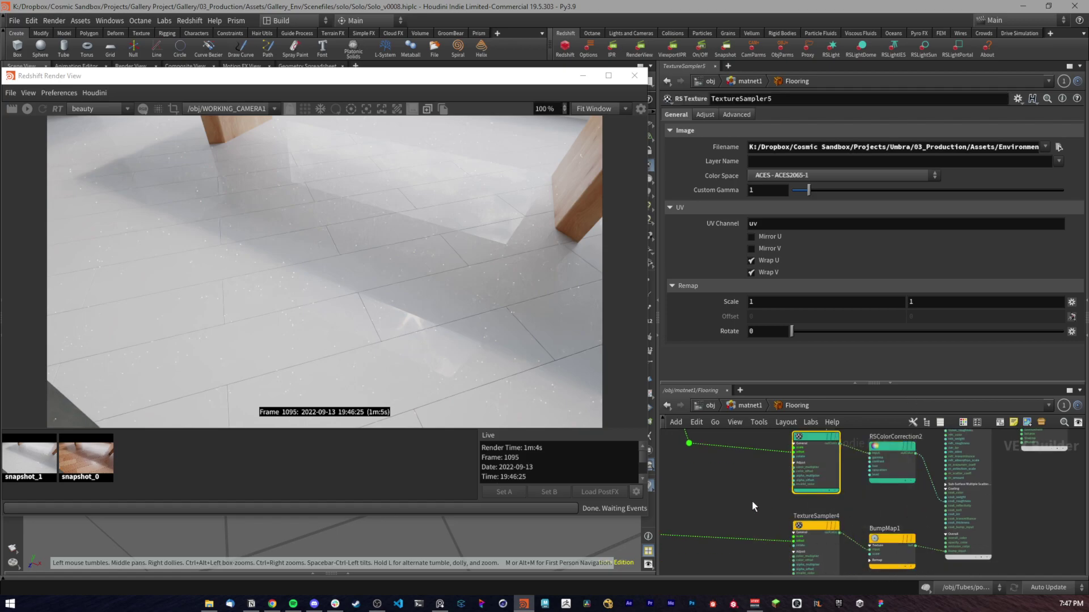
pyautogui.click(802, 537)
pyautogui.scroll(-3, 746, 510)
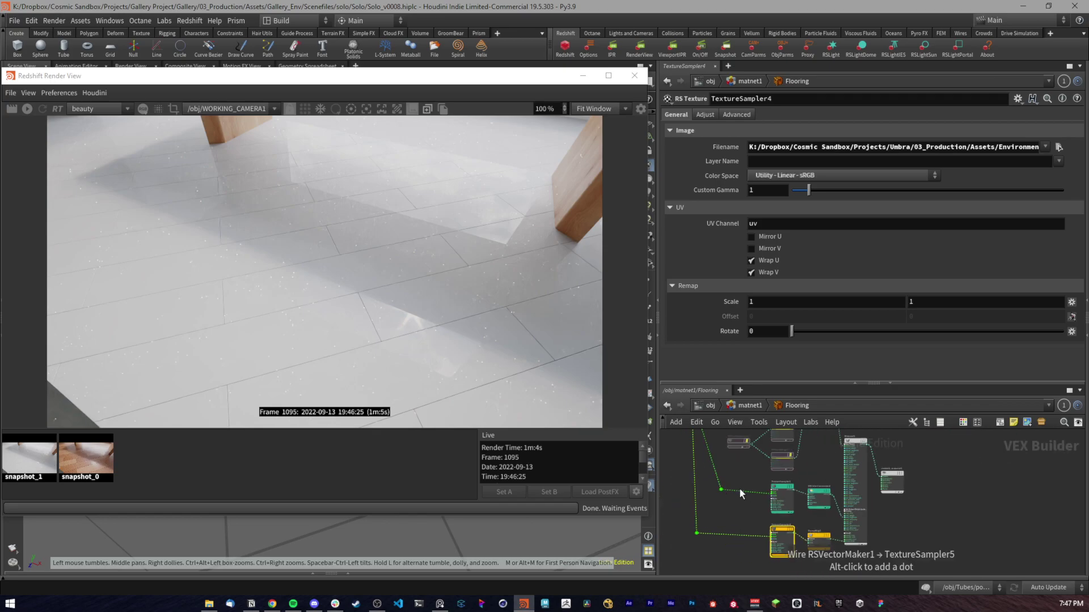
pyautogui.click(825, 539)
pyautogui.scroll(5, 833, 539)
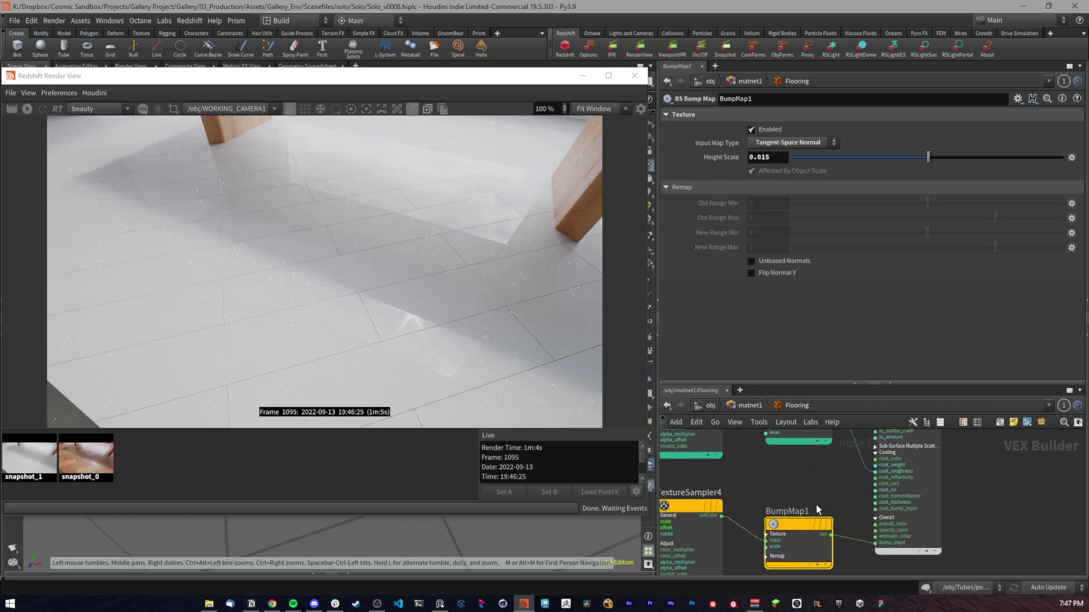
pyautogui.moveTo(808, 511); pyautogui.dragTo(854, 481, button='middle')
pyautogui.click(736, 488)
pyautogui.click(837, 510)
pyautogui.scroll(-3, 840, 468)
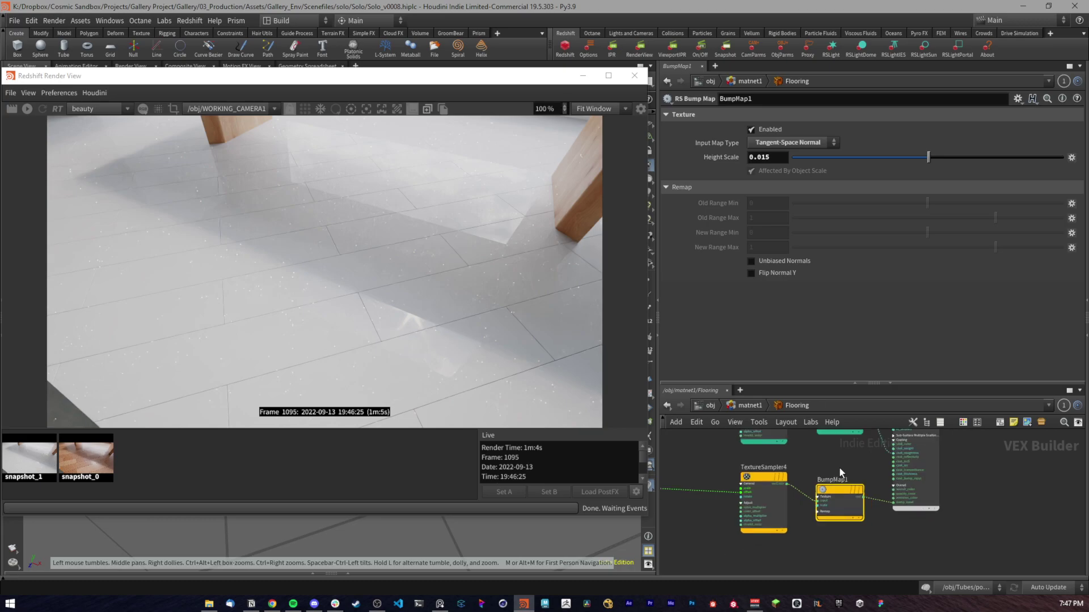
pyautogui.scroll(3, 859, 488)
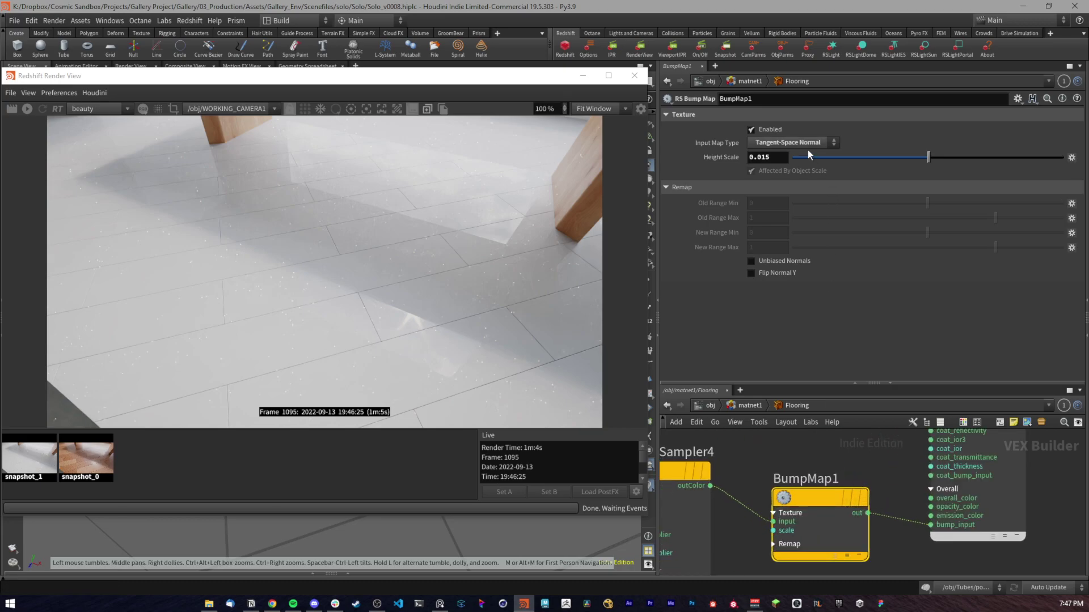
pyautogui.scroll(-3, 813, 436)
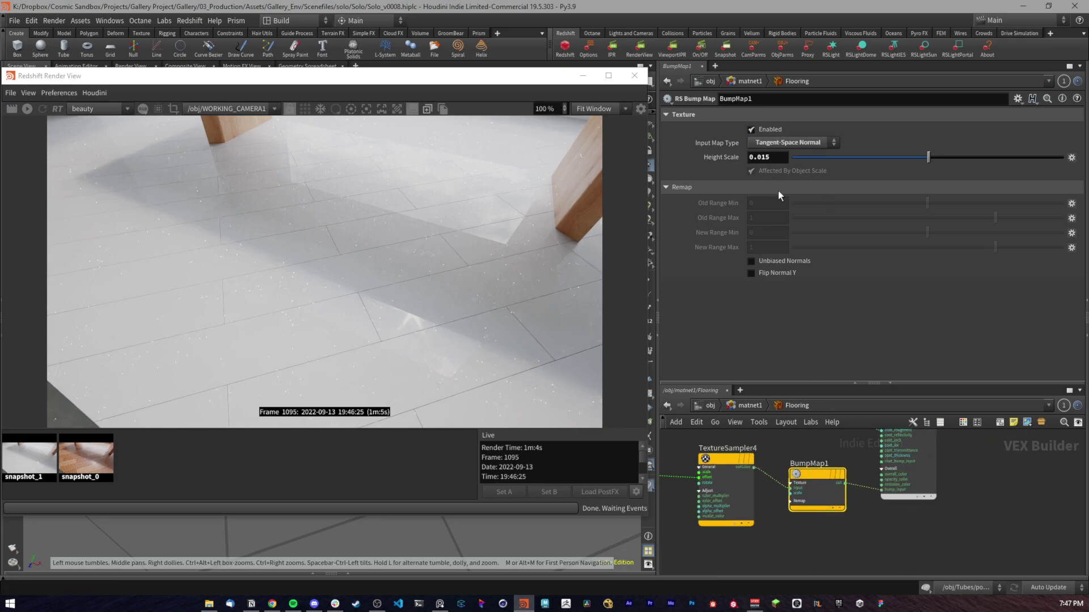
pyautogui.scroll(-4, 847, 487)
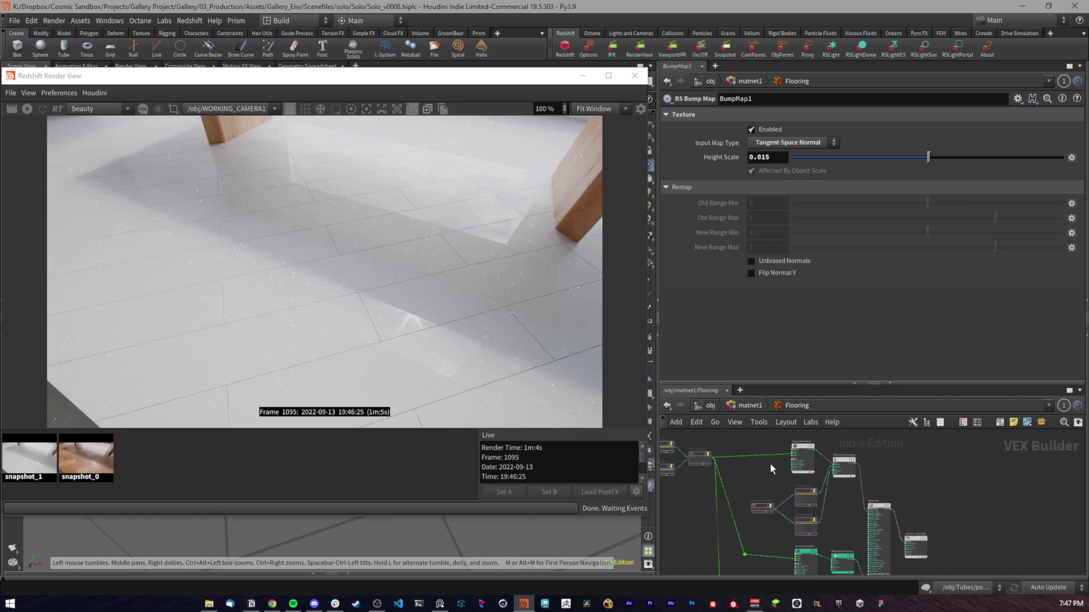
# Step: Show the settings of TextureSampler1, save the scene, and bring the rest of the Flooring network into view
pyautogui.click(802, 457)
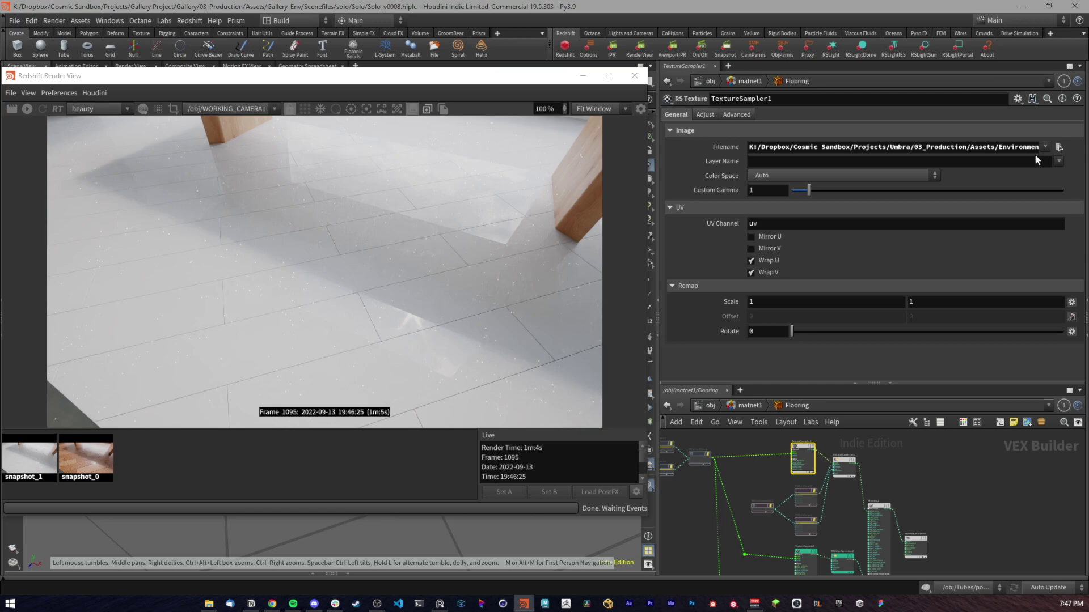
pyautogui.moveTo(891, 462); pyautogui.dragTo(927, 448, button='middle')
pyautogui.scroll(4, 890, 482)
pyautogui.moveTo(680, 470); pyautogui.dragTo(791, 460, button='middle')
pyautogui.scroll(-3, 791, 460)
pyautogui.hotkey('ctrl', 's')
pyautogui.scroll(-1, 790, 463)
pyautogui.moveTo(790, 463); pyautogui.dragTo(852, 489, button='middle')
pyautogui.moveTo(784, 486); pyautogui.dragTo(784, 444, button='middle')
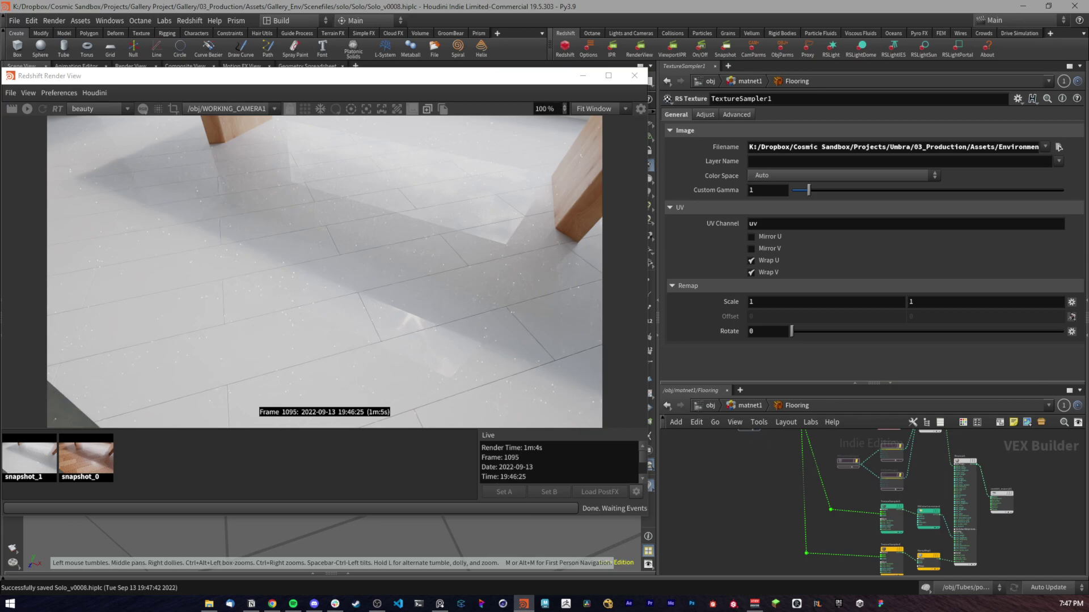
# Step: Close the Redshift Render View to uncover the scene viewport
pyautogui.hotkey('alt', 'Tab')
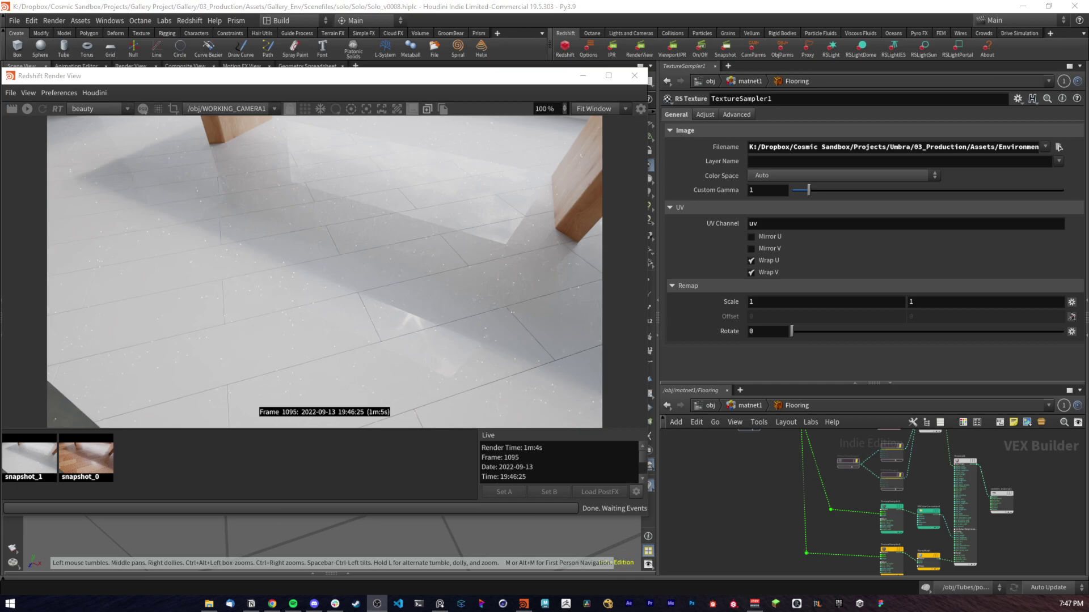
pyautogui.hotkey('alt', 'Tab')
pyautogui.click(634, 75)
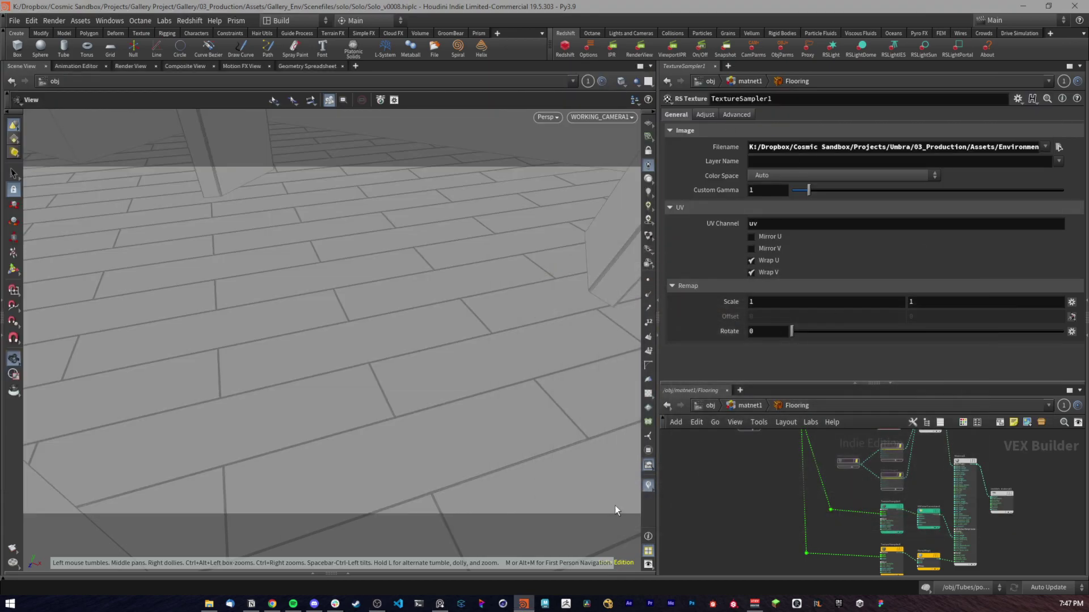
# Step: Switch to the reference image board and examine the bench render with the uniformly coloured plank floor
pyautogui.click(440, 604)
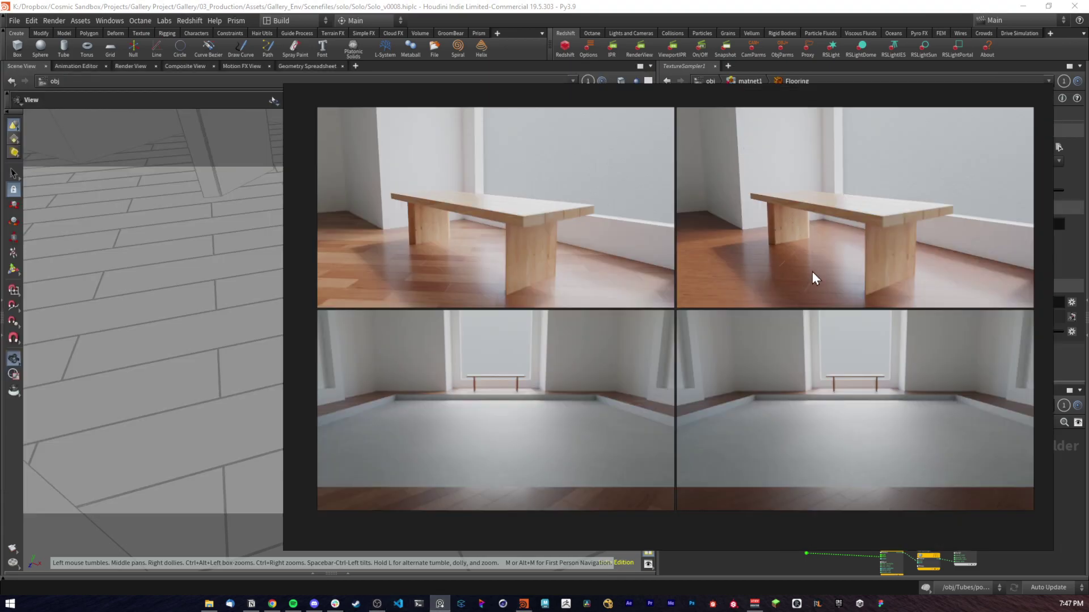
pyautogui.scroll(5, 812, 271)
pyautogui.moveTo(789, 253); pyautogui.dragTo(663, 263, button='right')
pyautogui.scroll(-2, 633, 288)
pyautogui.scroll(-2, 632, 288)
pyautogui.moveTo(631, 288); pyautogui.dragTo(472, 393, button='middle')
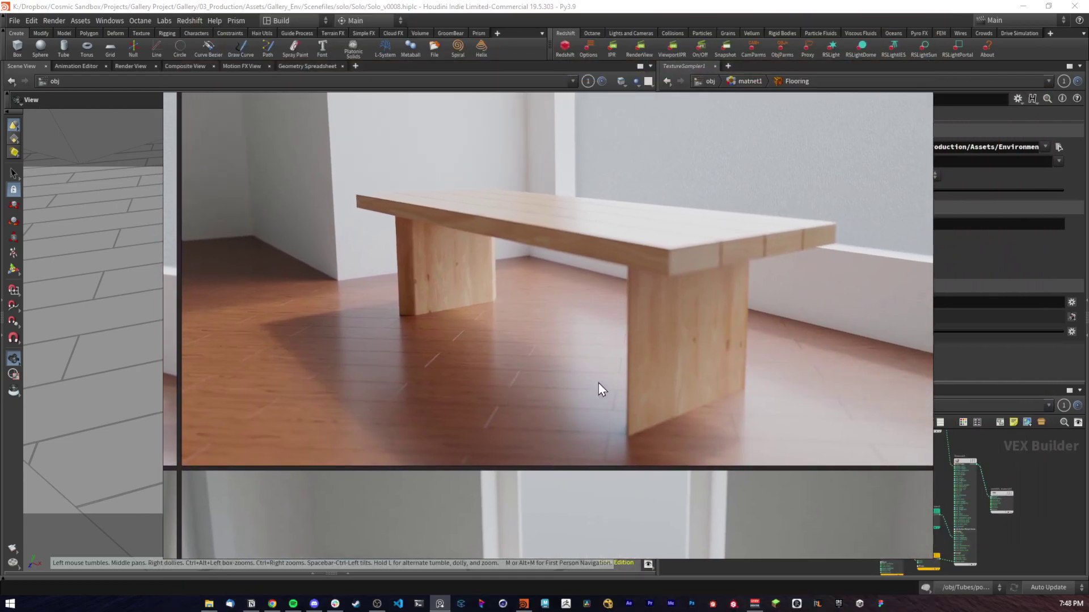
# Step: Return to the Flooring network and re-enable the bypassed RSUserDataScalar2, RSMathRange1 and RSMathRange2 nodes
pyautogui.click(1013, 458)
pyautogui.scroll(4, 865, 462)
pyautogui.moveTo(817, 434); pyautogui.dragTo(874, 511, button='middle')
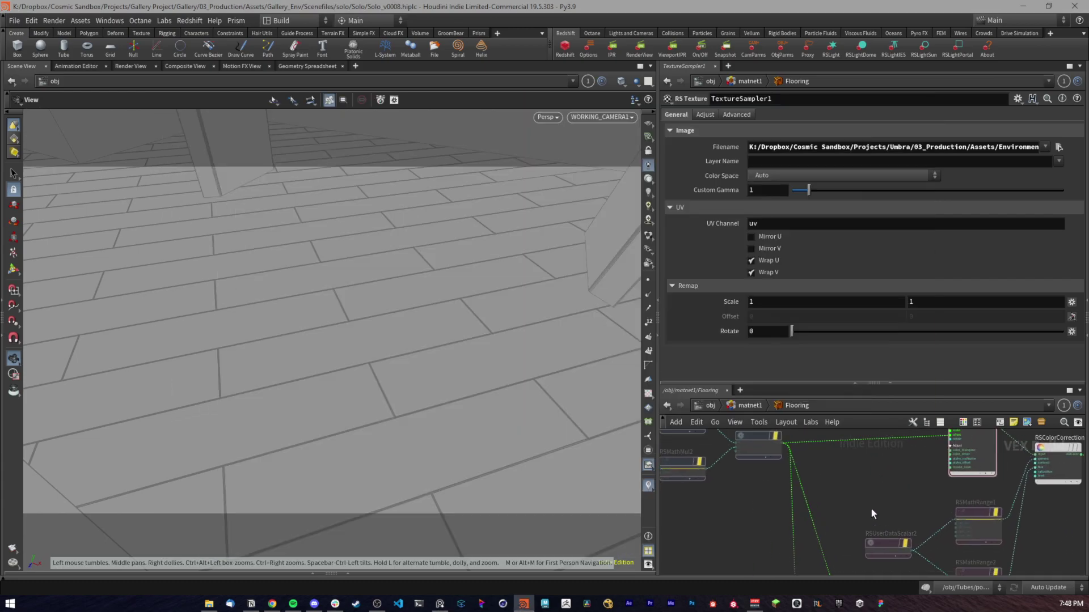
pyautogui.moveTo(873, 512); pyautogui.dragTo(1005, 584)
pyautogui.moveTo(1005, 584); pyautogui.dragTo(925, 548, button='middle')
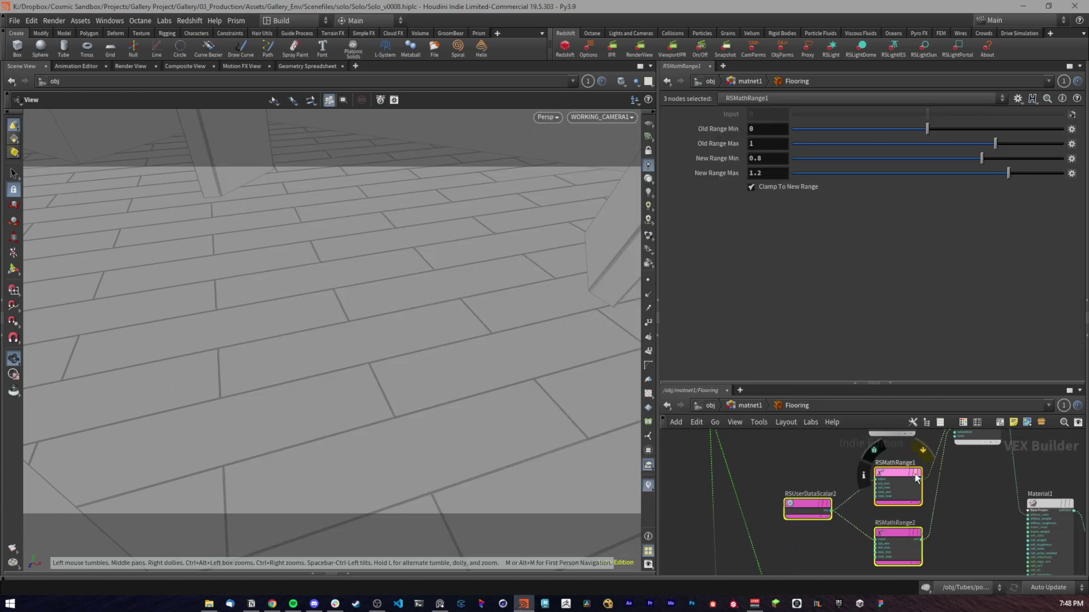
pyautogui.moveTo(782, 457); pyautogui.dragTo(1049, 508, button='middle')
# Step: Re-enable the bypassed RSUserDataScalar1, RSMathMul1, RSMathMul2 and RSVectorMaker1 nodes
pyautogui.click(813, 500)
pyautogui.moveTo(787, 516); pyautogui.dragTo(995, 444)
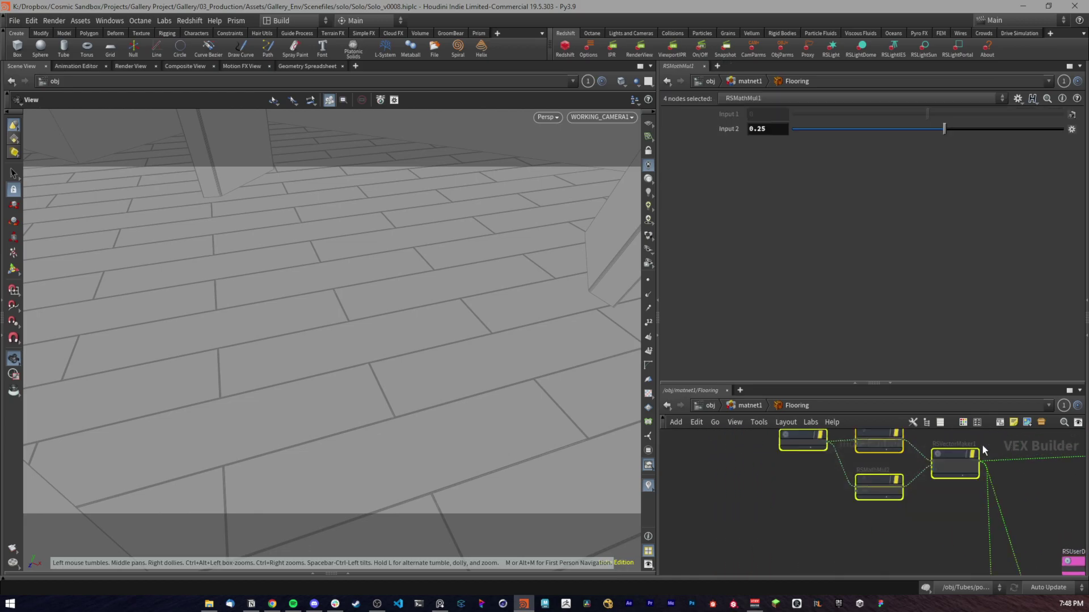
pyautogui.moveTo(862, 460); pyautogui.dragTo(855, 491, button='middle')
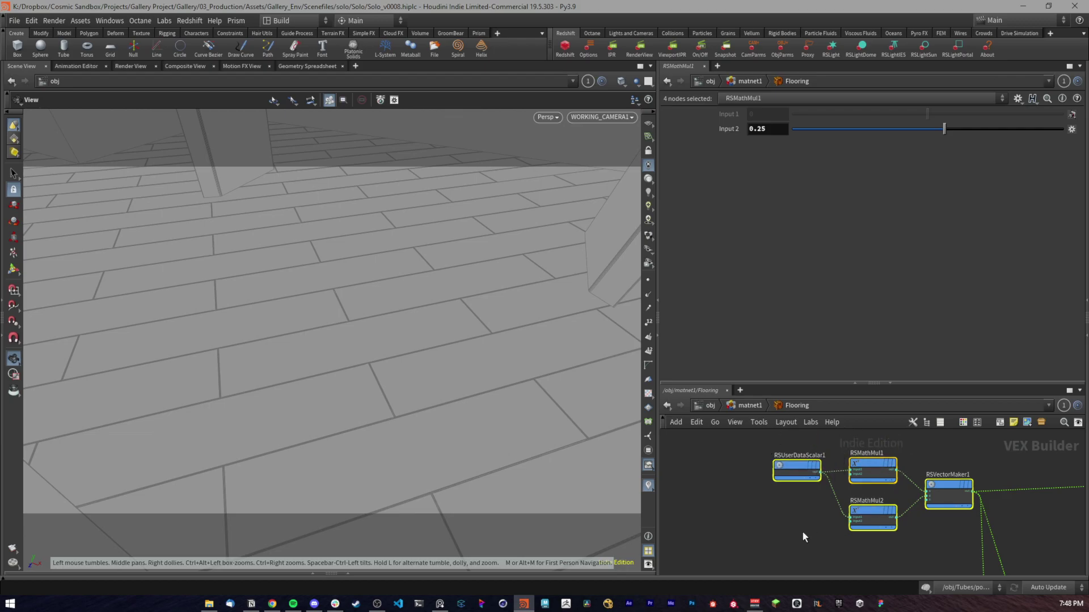
# Step: Add an RS Scalar User Data node in the empty area below the offsetUV nodes
pyautogui.click(796, 465)
pyautogui.moveTo(793, 524); pyautogui.dragTo(693, 511, button='middle')
pyautogui.scroll(-3, 692, 509)
pyautogui.moveTo(750, 533); pyautogui.dragTo(792, 504, button='middle')
pyautogui.press('Tab')
pyautogui.write('rsuser')
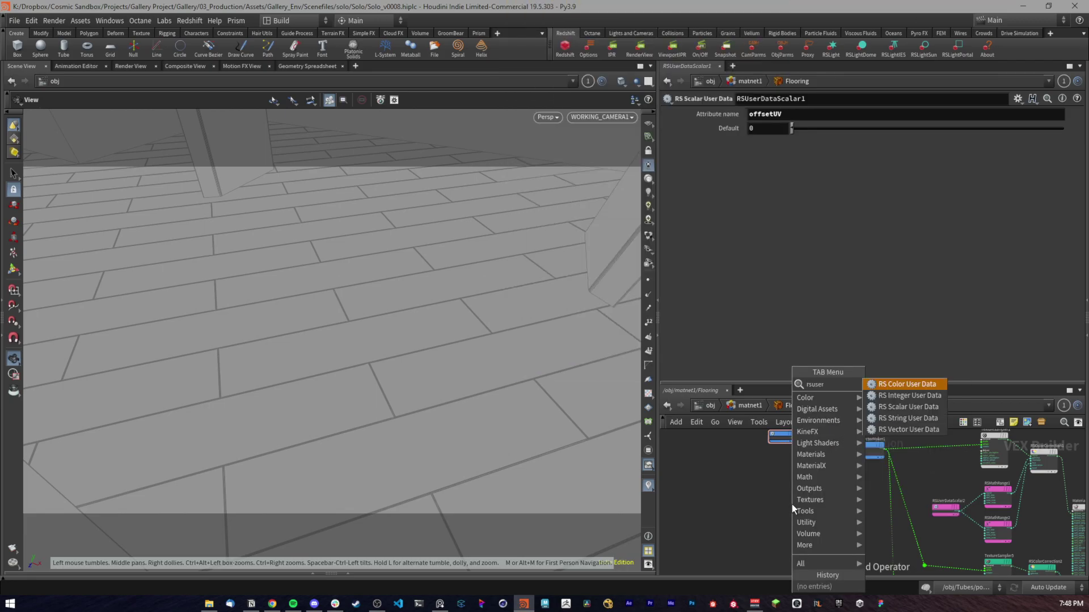
pyautogui.press('Down')
pyautogui.press('Down')
pyautogui.press('Return')
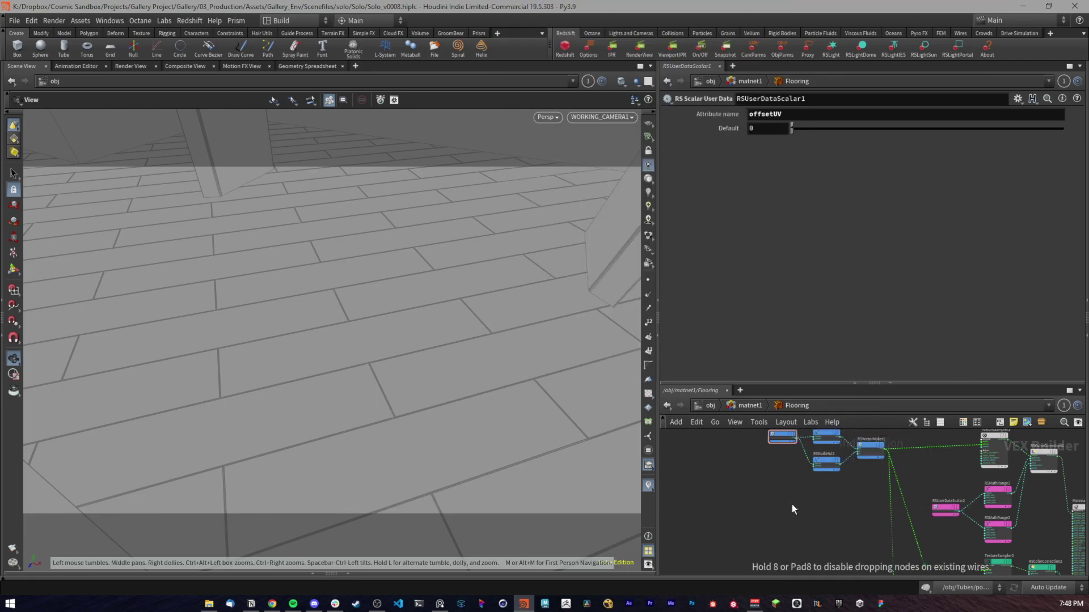
pyautogui.click(791, 505)
pyautogui.scroll(4, 880, 519)
pyautogui.moveTo(666, 508); pyautogui.dragTo(805, 484, button='middle')
pyautogui.scroll(-1, 805, 485)
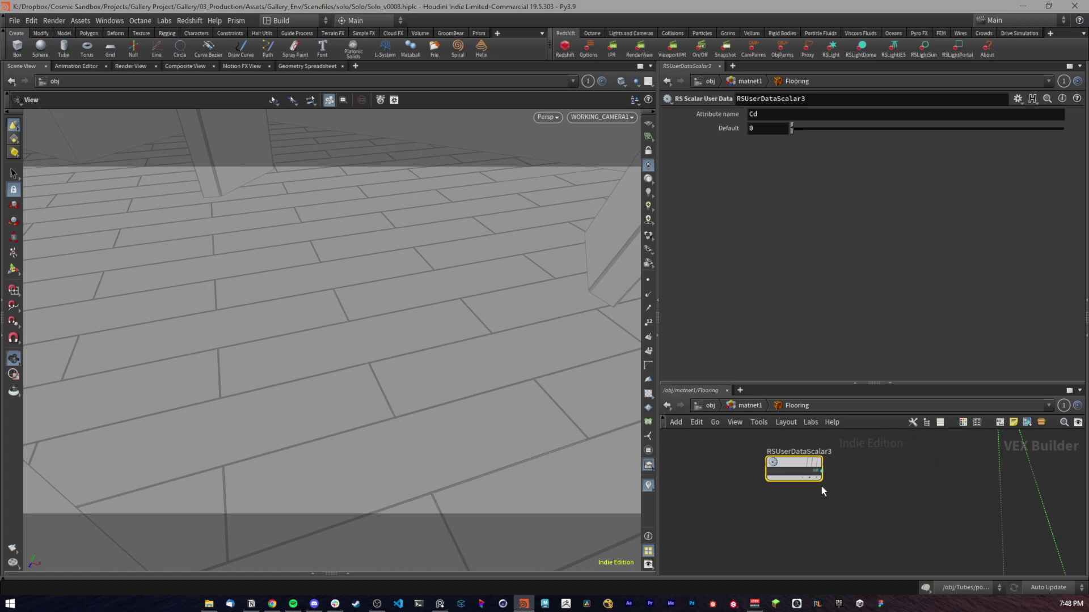
# Step: Highlight the attribute name of the new RS Scalar User Data node, and delete that node
pyautogui.click(758, 116)
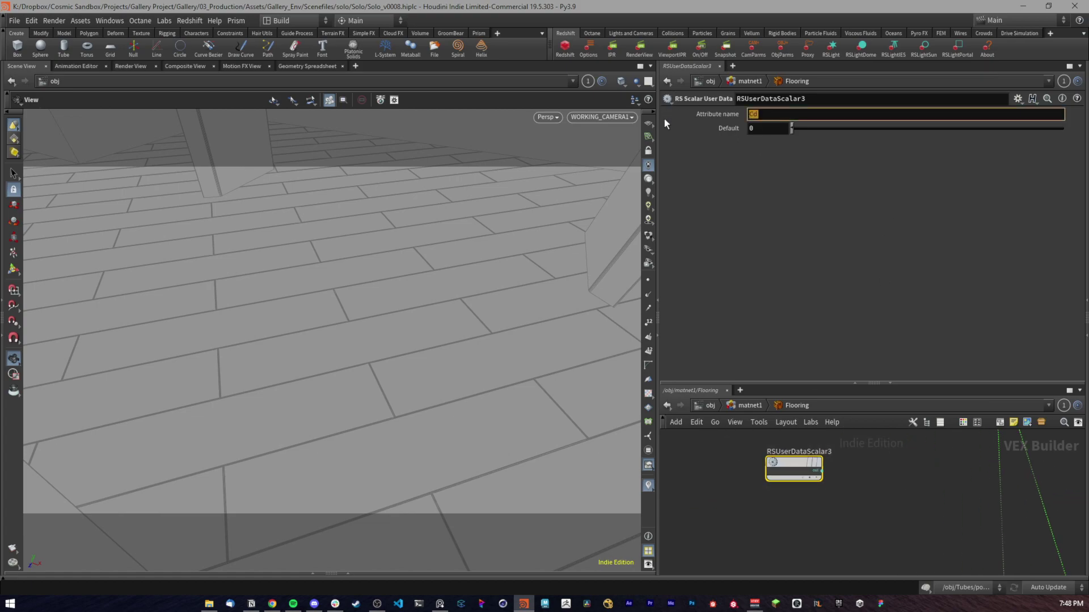
pyautogui.moveTo(842, 482); pyautogui.dragTo(781, 490, button='middle')
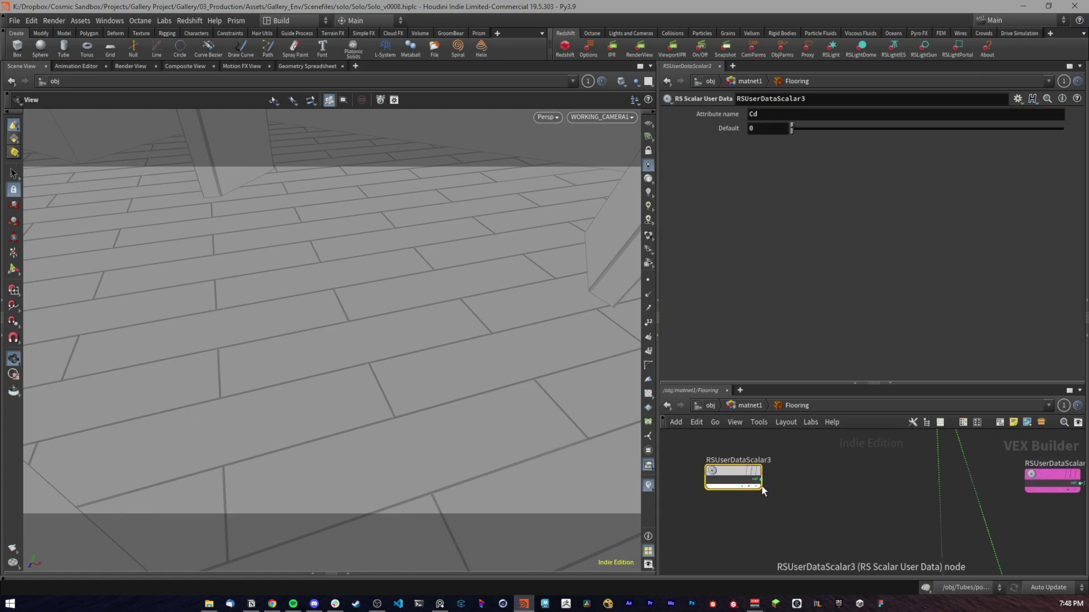
pyautogui.click(879, 471)
pyautogui.moveTo(854, 488); pyautogui.dragTo(707, 478)
pyautogui.press('Delete')
# Step: Select RSUserDataScalar1 to show its attribute name
pyautogui.moveTo(847, 472); pyautogui.dragTo(851, 538, button='middle')
pyautogui.scroll(-3, 850, 539)
pyautogui.scroll(3, 756, 481)
pyautogui.click(788, 460)
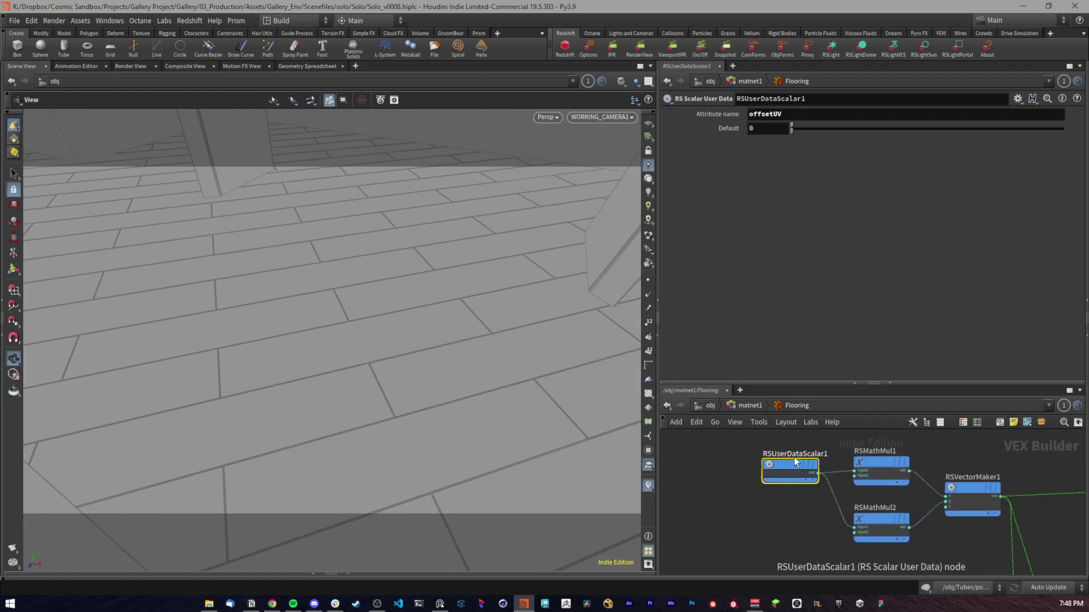
# Step: Compare the plank-varied floor render with the uniform floor render up close on the reference image board
pyautogui.click(439, 603)
pyautogui.moveTo(445, 391); pyautogui.dragTo(860, 308, button='middle')
pyautogui.moveTo(591, 403); pyautogui.dragTo(567, 389)
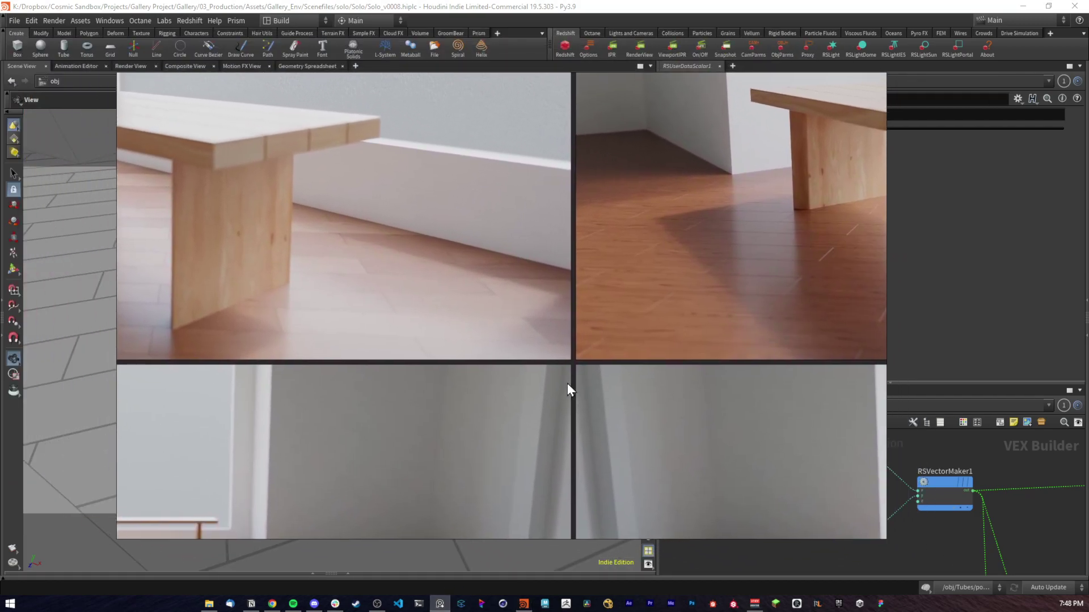
pyautogui.scroll(4, 667, 368)
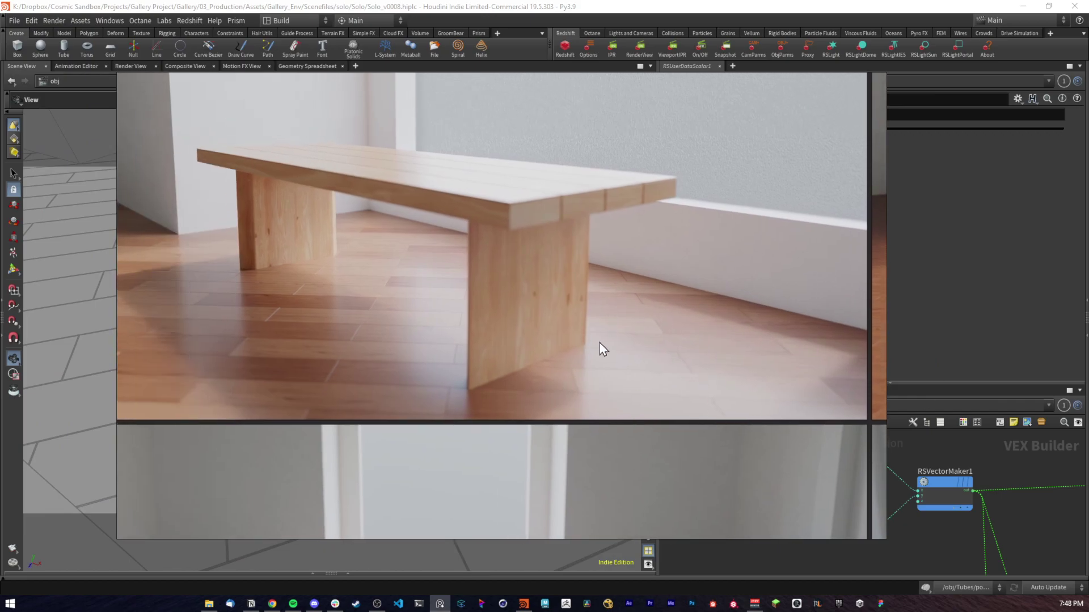
pyautogui.moveTo(593, 347); pyautogui.dragTo(681, 429)
pyautogui.scroll(5, 527, 399)
pyautogui.scroll(-2, 441, 408)
pyautogui.moveTo(441, 409); pyautogui.dragTo(607, 401)
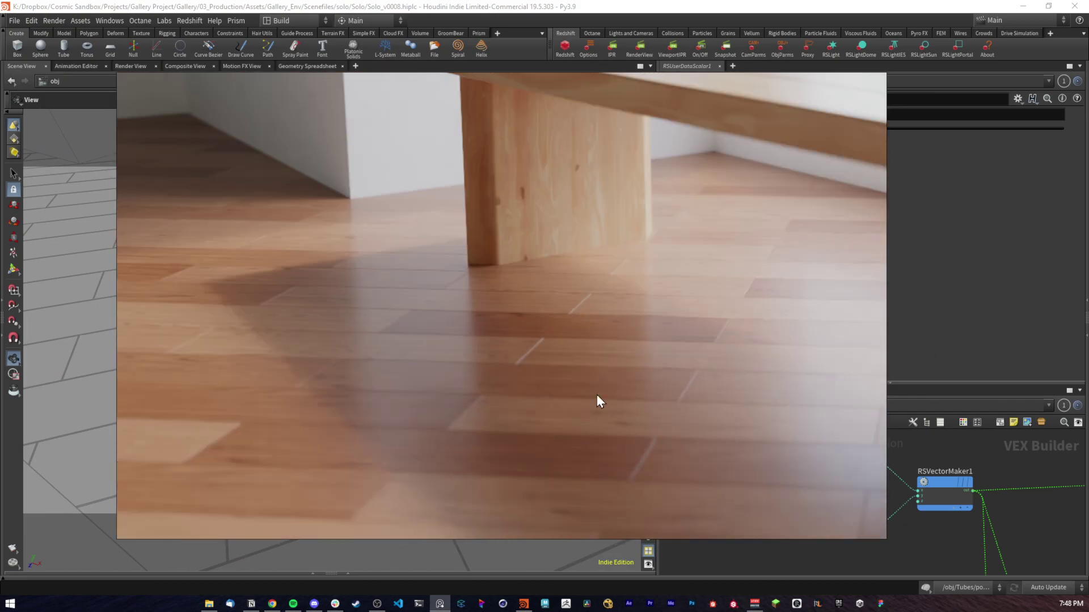
pyautogui.moveTo(588, 347); pyautogui.dragTo(692, 296)
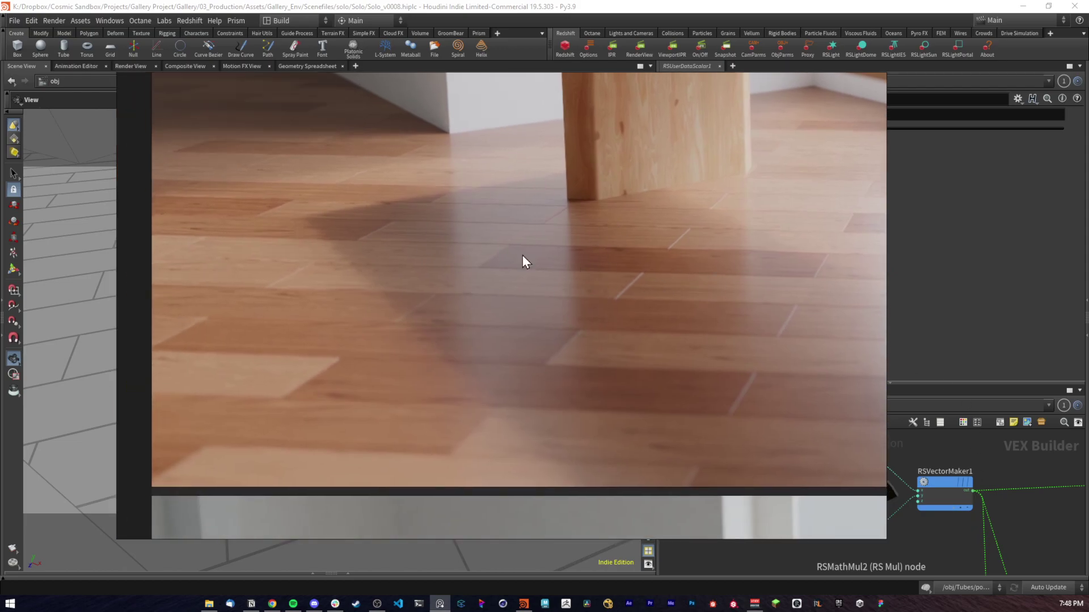
pyautogui.moveTo(745, 404); pyautogui.dragTo(309, 301, button='middle')
pyautogui.scroll(-5, 318, 306)
pyautogui.scroll(4, 425, 299)
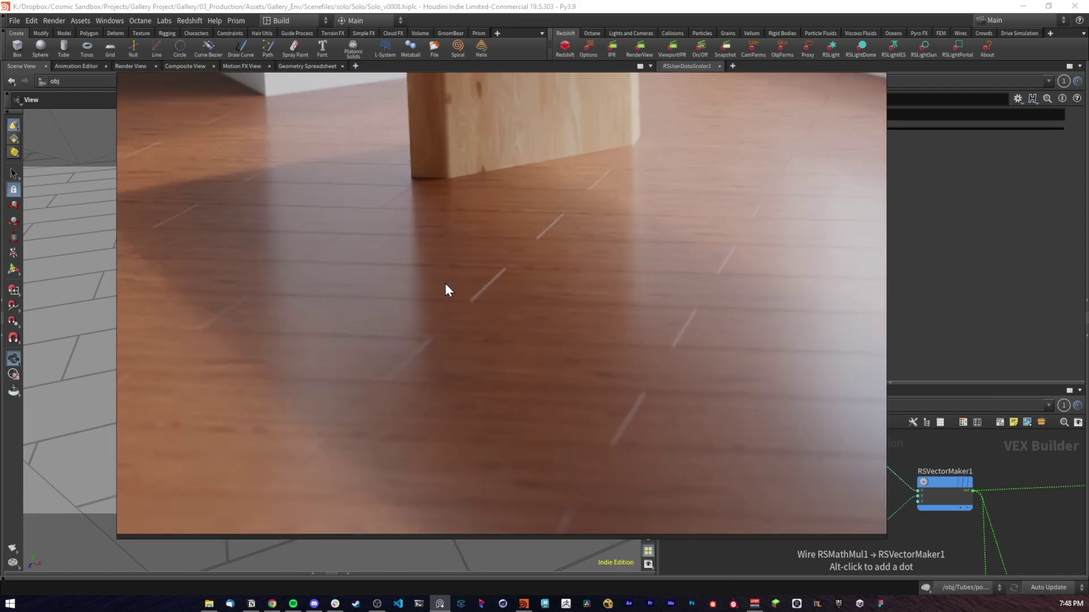
pyautogui.scroll(-3, 535, 303)
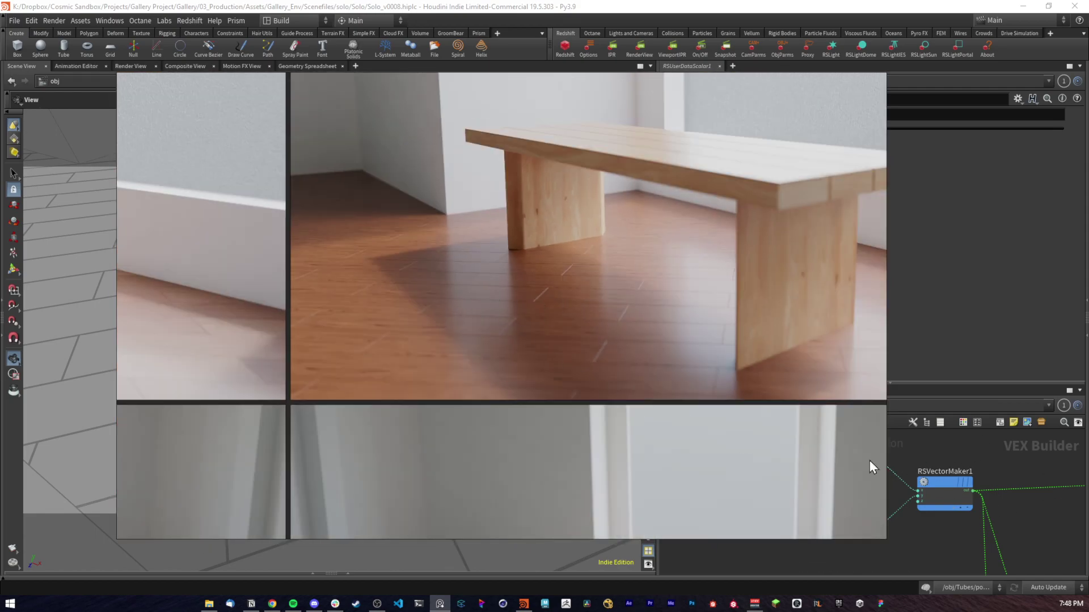
# Step: Review the network wiring after RSVectorMaker1, and reopen the image board on the floor render with varied planks
pyautogui.moveTo(976, 465); pyautogui.dragTo(796, 434, button='middle')
pyautogui.scroll(-3, 797, 433)
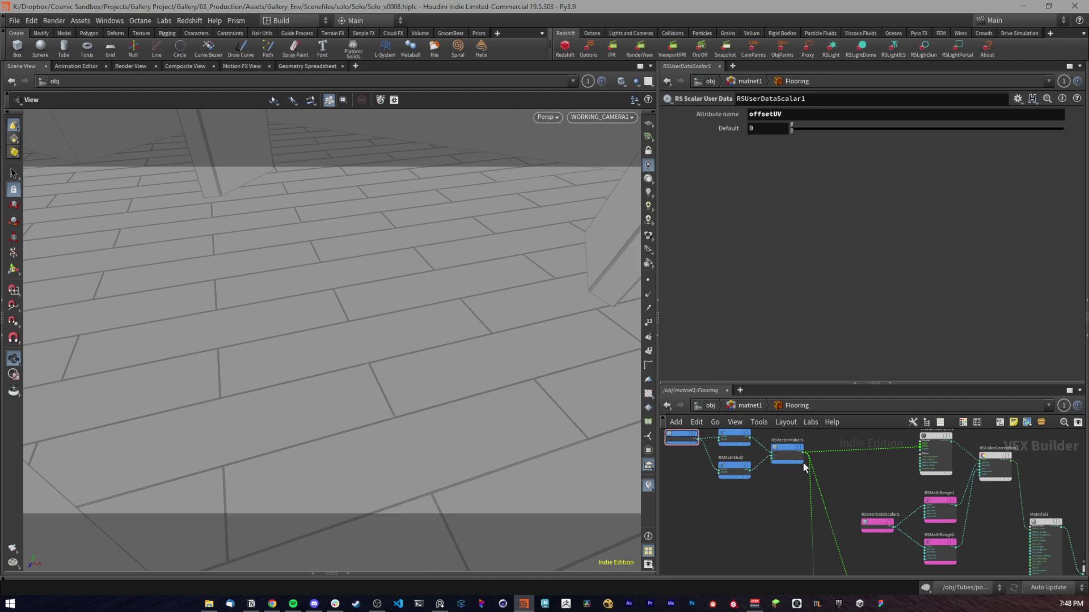
pyautogui.moveTo(737, 520); pyautogui.dragTo(760, 533, button='middle')
pyautogui.click(440, 604)
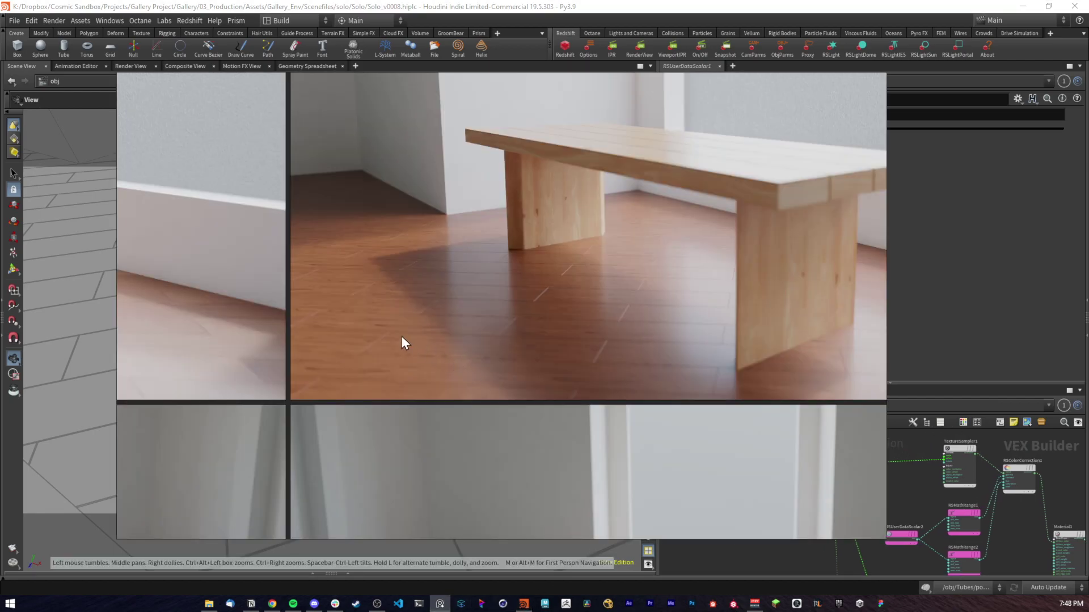
pyautogui.moveTo(404, 338); pyautogui.dragTo(642, 354, button='middle')
pyautogui.moveTo(332, 335); pyautogui.dragTo(842, 321, button='middle')
pyautogui.scroll(3, 489, 340)
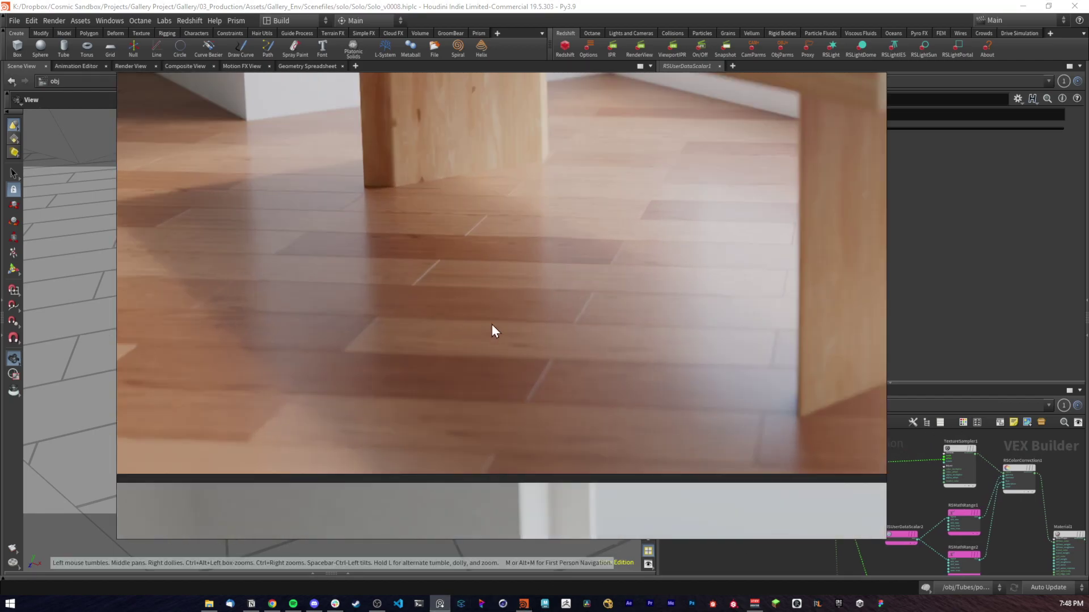
# Step: Examine the Input 2 multipliers of RSMathMul1 and RSMathMul2 and the X, Y and Z components of RSVectorMaker1
pyautogui.click(910, 483)
pyautogui.scroll(5, 794, 464)
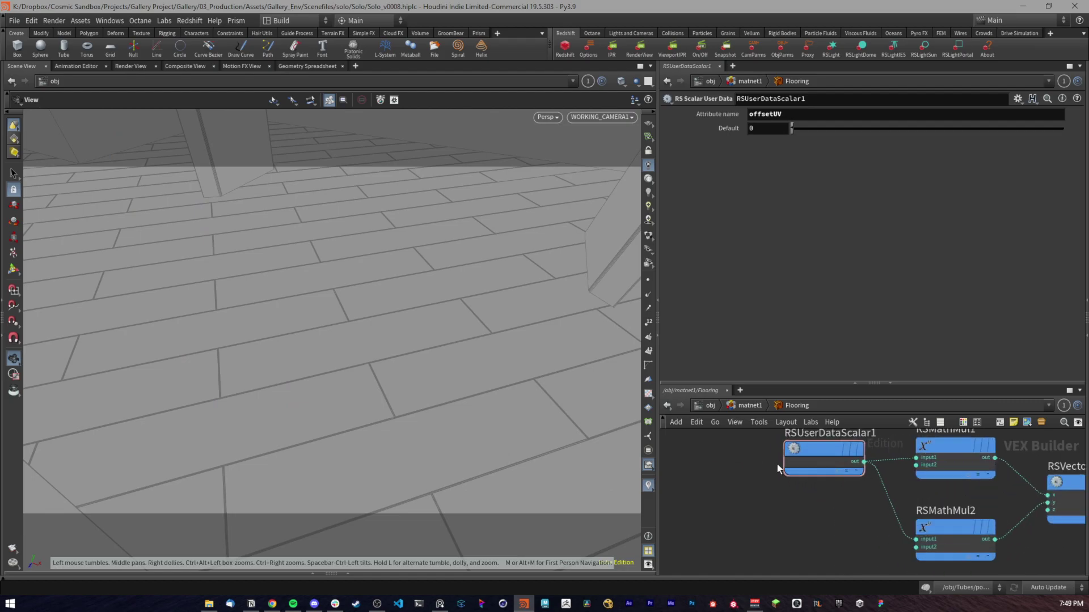
pyautogui.moveTo(880, 437); pyautogui.dragTo(883, 436)
pyautogui.moveTo(816, 495); pyautogui.dragTo(730, 542, button='middle')
pyautogui.moveTo(716, 544); pyautogui.dragTo(743, 487)
pyautogui.moveTo(878, 524); pyautogui.dragTo(812, 481, button='middle')
pyautogui.moveTo(871, 558); pyautogui.dragTo(810, 468)
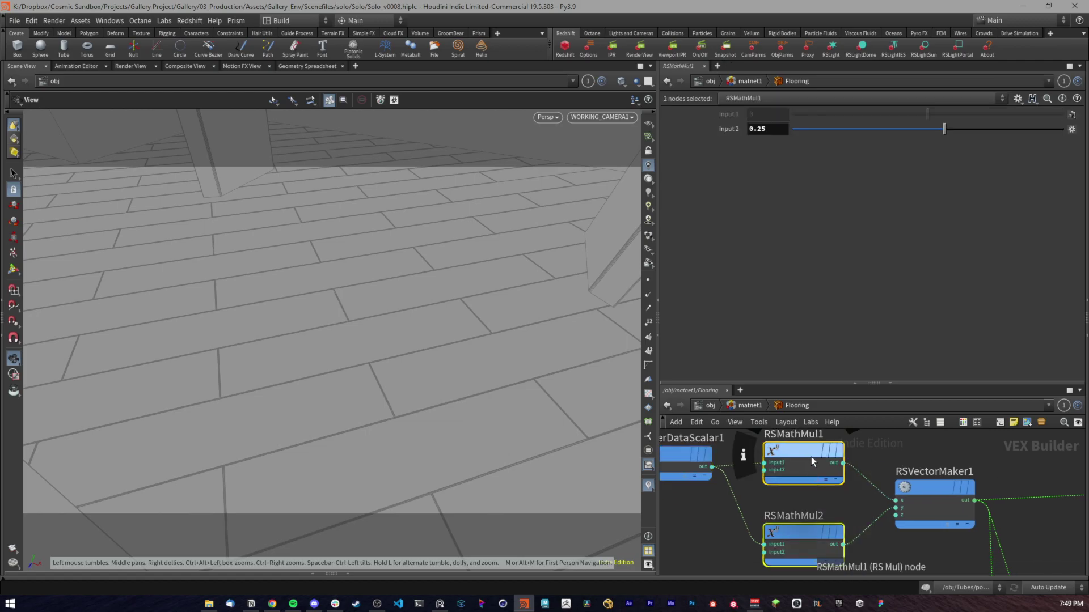
pyautogui.doubleClick(766, 129)
pyautogui.click(831, 537)
pyautogui.scroll(-2, 907, 450)
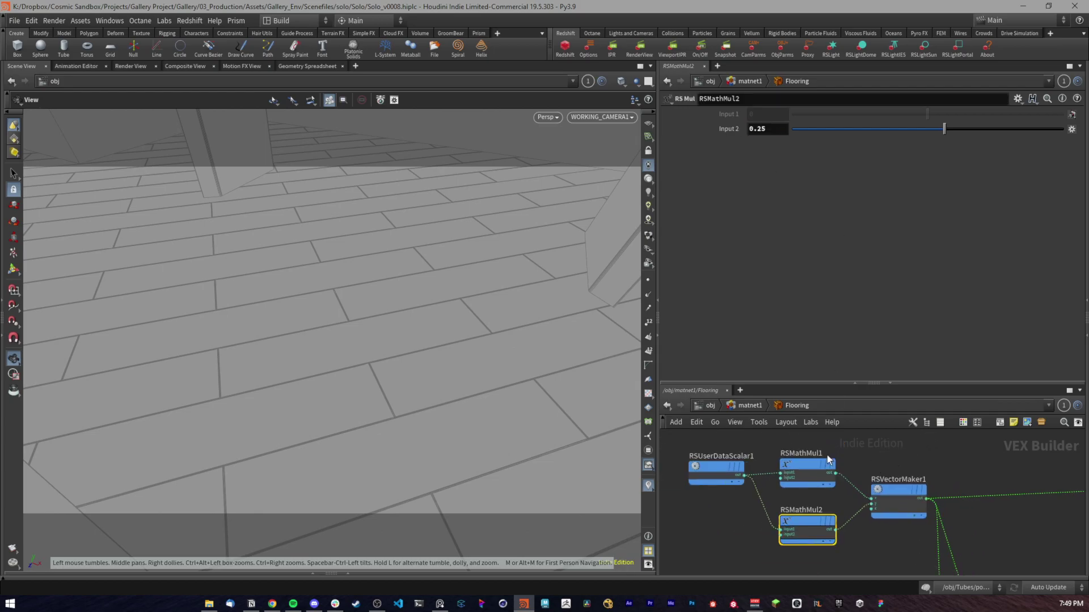
pyautogui.click(885, 513)
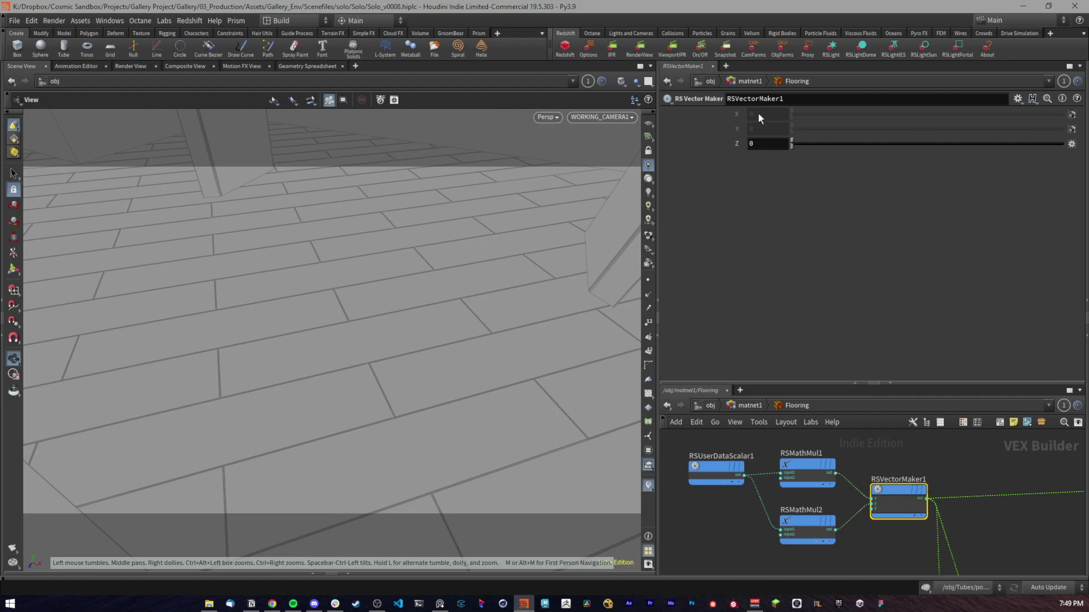
pyautogui.moveTo(922, 458); pyautogui.dragTo(947, 464, button='middle')
# Step: Relate RSUserDataScalar1 and RSVectorMaker1 to the floor's offsetUV values in the Geometry Spreadsheet, then collapse the spreadsheet pane
pyautogui.click(759, 473)
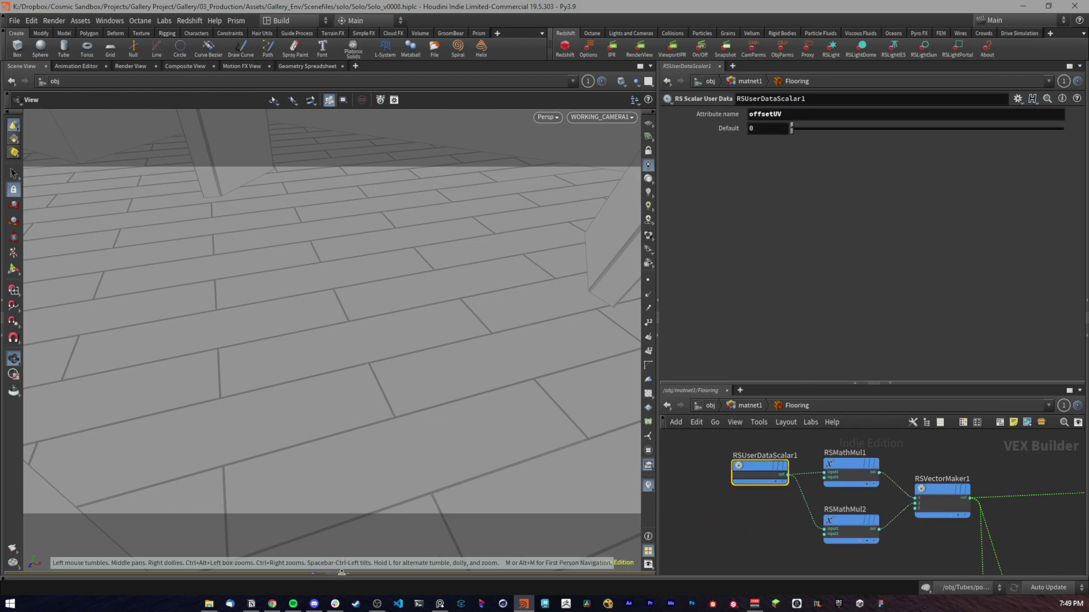
pyautogui.moveTo(341, 573); pyautogui.dragTo(341, 315)
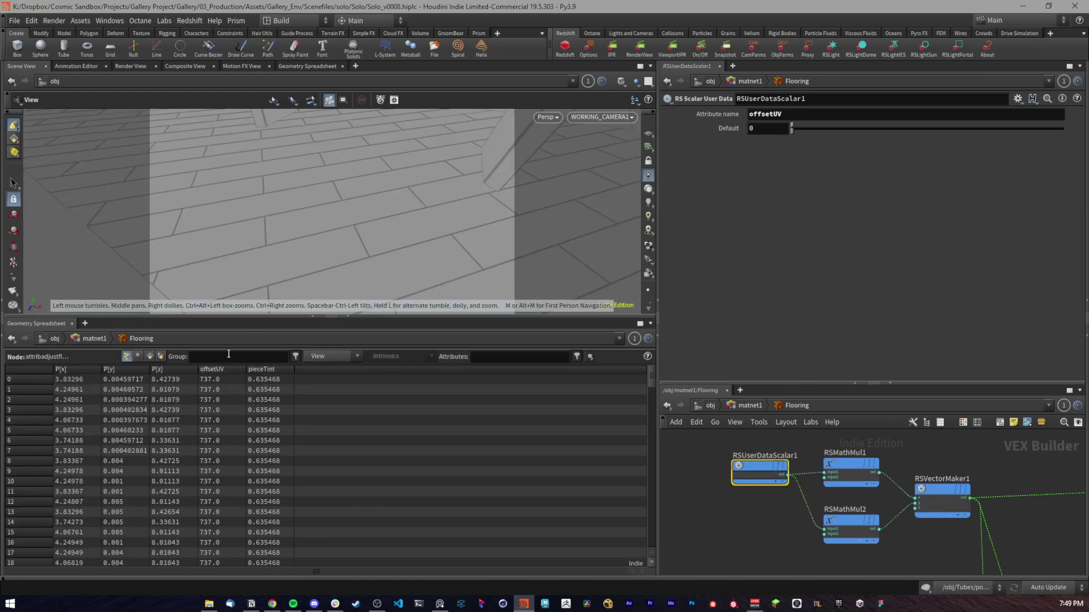
pyautogui.moveTo(866, 559); pyautogui.dragTo(853, 424)
pyautogui.click(924, 496)
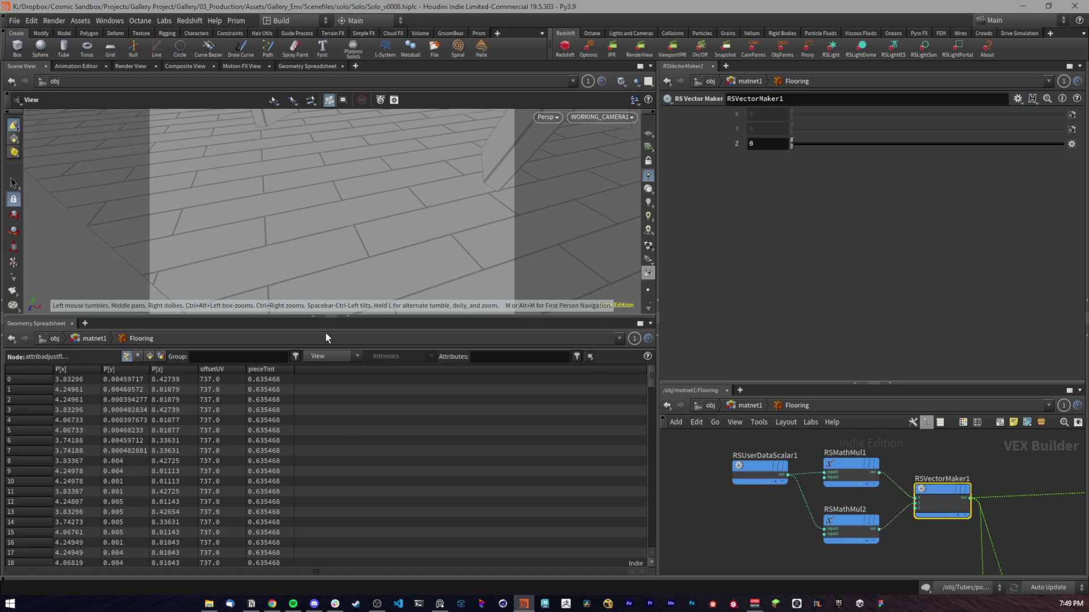
pyautogui.click(346, 317)
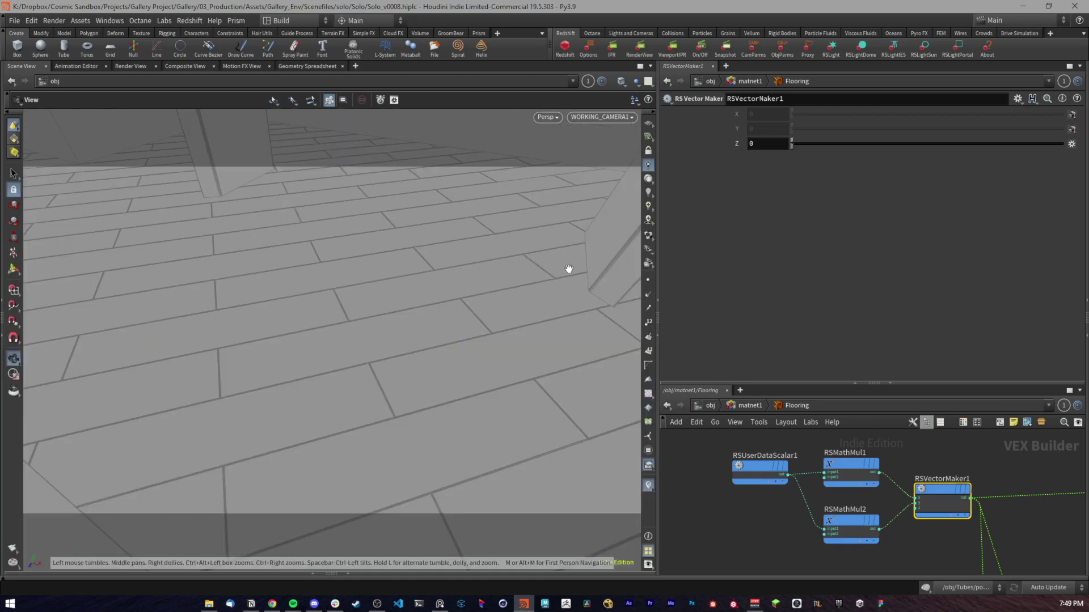
# Step: Bring up the reference image board again to view the close-up of the varied plank floor
pyautogui.moveTo(1005, 499); pyautogui.dragTo(938, 502, button='middle')
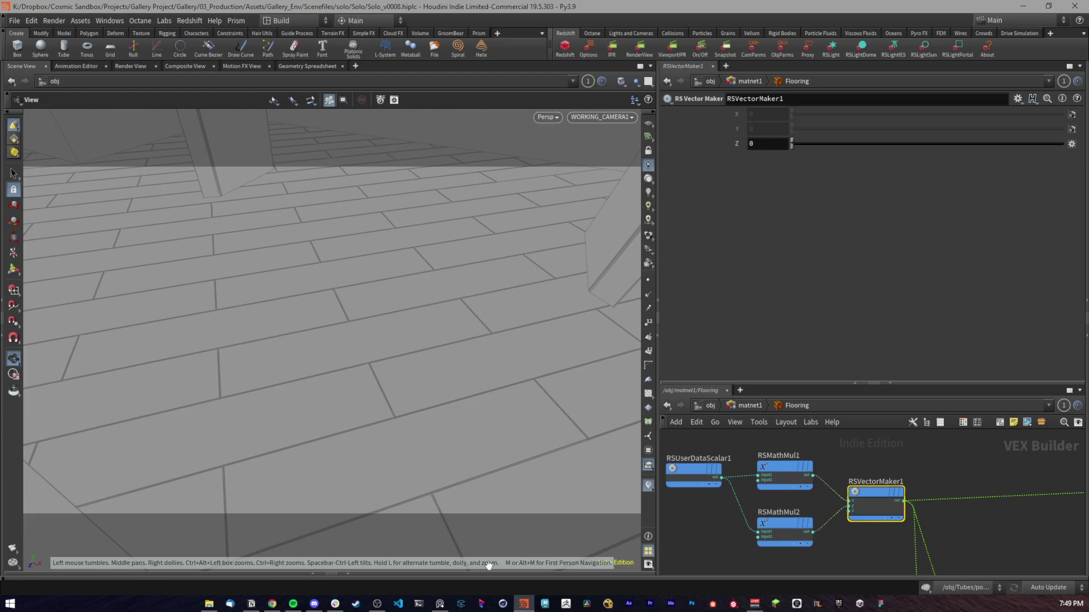
pyautogui.click(439, 603)
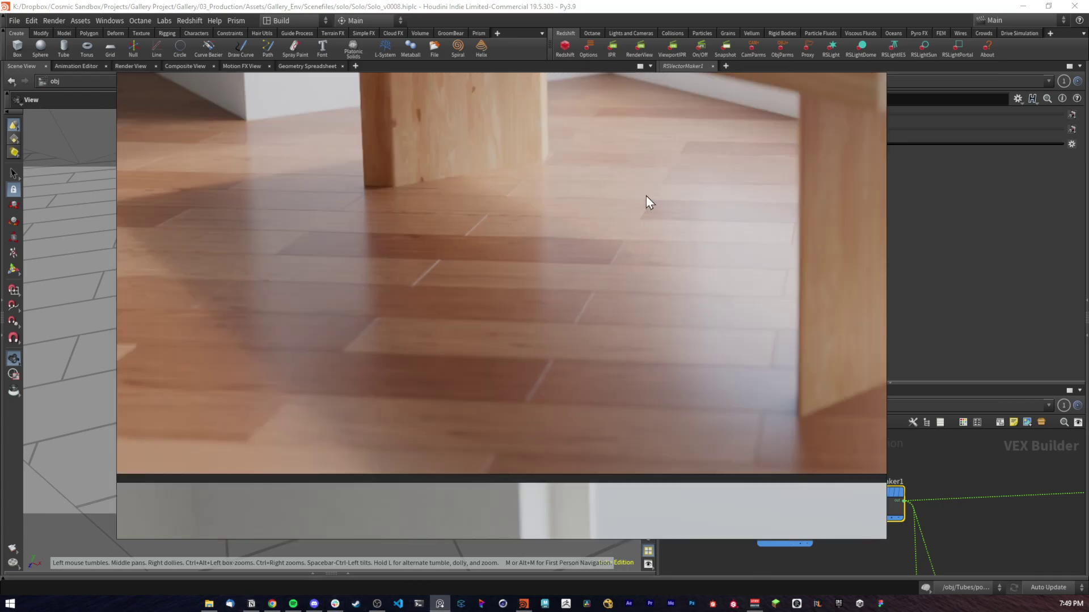
# Step: Study the varied planks in the floor render, and check the Input 2 multiplier of RSMathMul1 and RSMathMul2
pyautogui.moveTo(459, 353); pyautogui.dragTo(604, 340, button='middle')
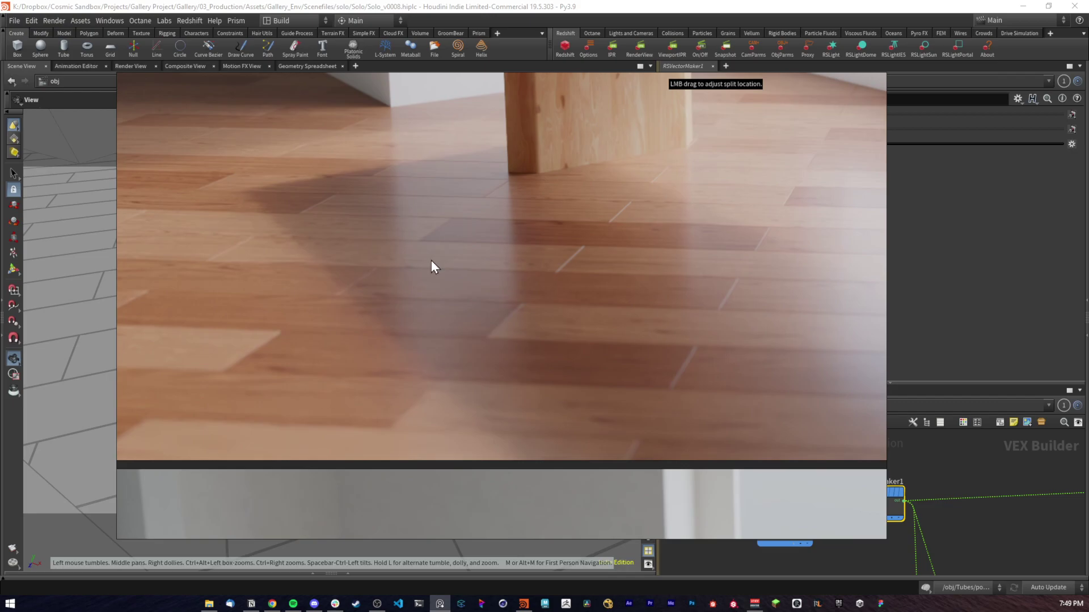
pyautogui.moveTo(919, 481); pyautogui.dragTo(945, 475, button='middle')
pyautogui.moveTo(827, 556); pyautogui.dragTo(793, 464)
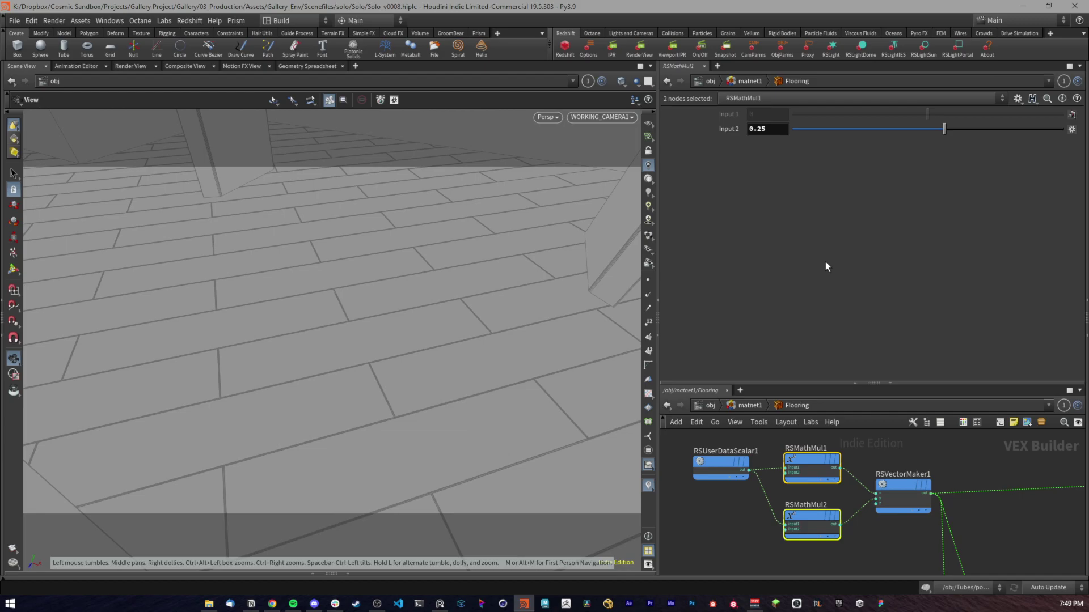
pyautogui.doubleClick(771, 129)
# Step: Inspect the TextureSampler1 node's settings and the connection into its offset input
pyautogui.moveTo(977, 494); pyautogui.dragTo(808, 494, button='middle')
pyautogui.scroll(-3, 808, 495)
pyautogui.scroll(1, 890, 499)
pyautogui.moveTo(878, 502); pyautogui.dragTo(758, 477, button='middle')
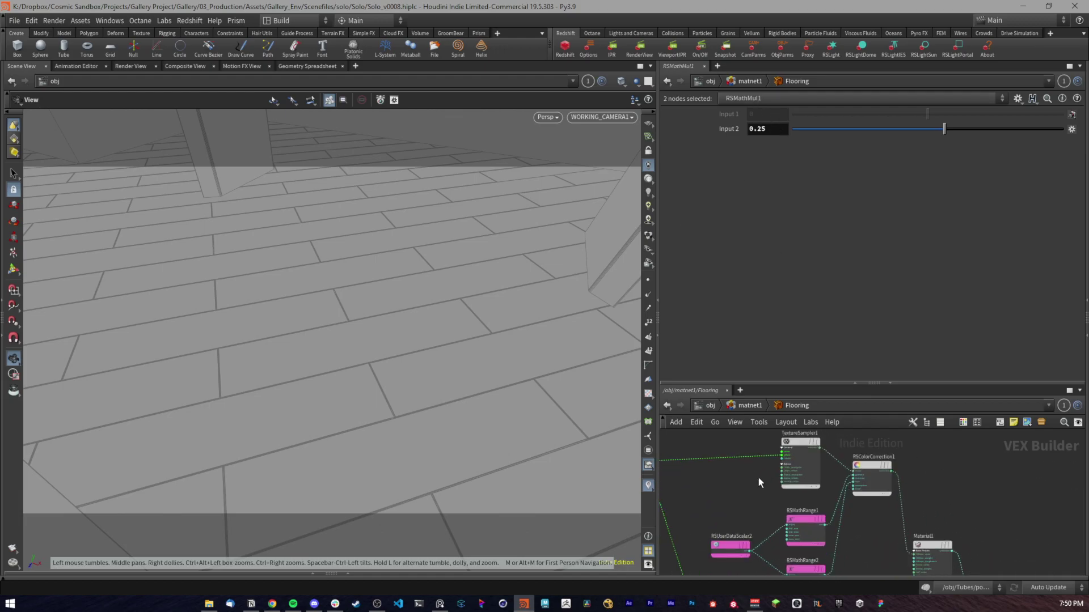
pyautogui.scroll(3, 759, 478)
pyautogui.click(855, 456)
pyautogui.scroll(5, 781, 485)
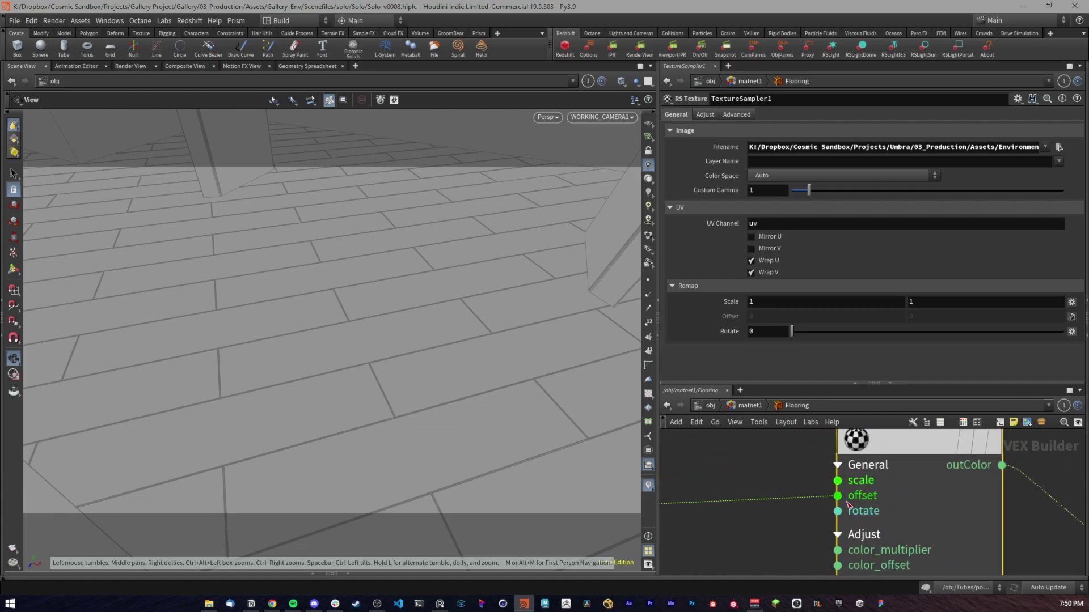
# Step: Trace the wire from the RSVectorMaker1 output to the offset input of TextureSampler1
pyautogui.moveTo(762, 495); pyautogui.dragTo(750, 428, button='middle')
pyautogui.scroll(-3, 851, 492)
pyautogui.moveTo(709, 480); pyautogui.dragTo(797, 488, button='middle')
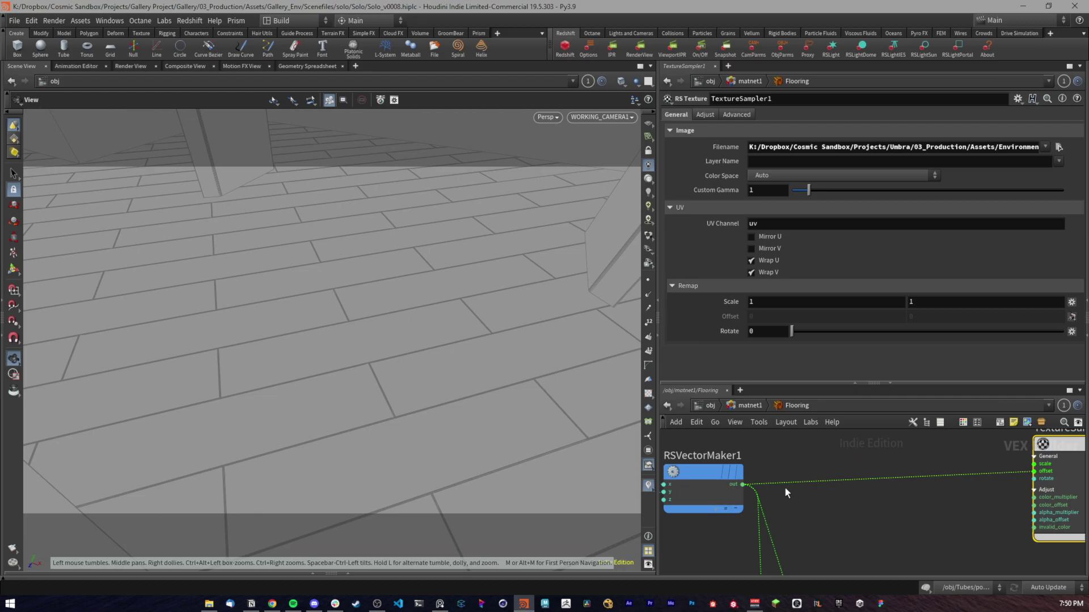
pyautogui.click(693, 495)
pyautogui.moveTo(951, 499); pyautogui.dragTo(847, 498, button='middle')
pyautogui.moveTo(796, 450); pyautogui.dragTo(860, 450, button='middle')
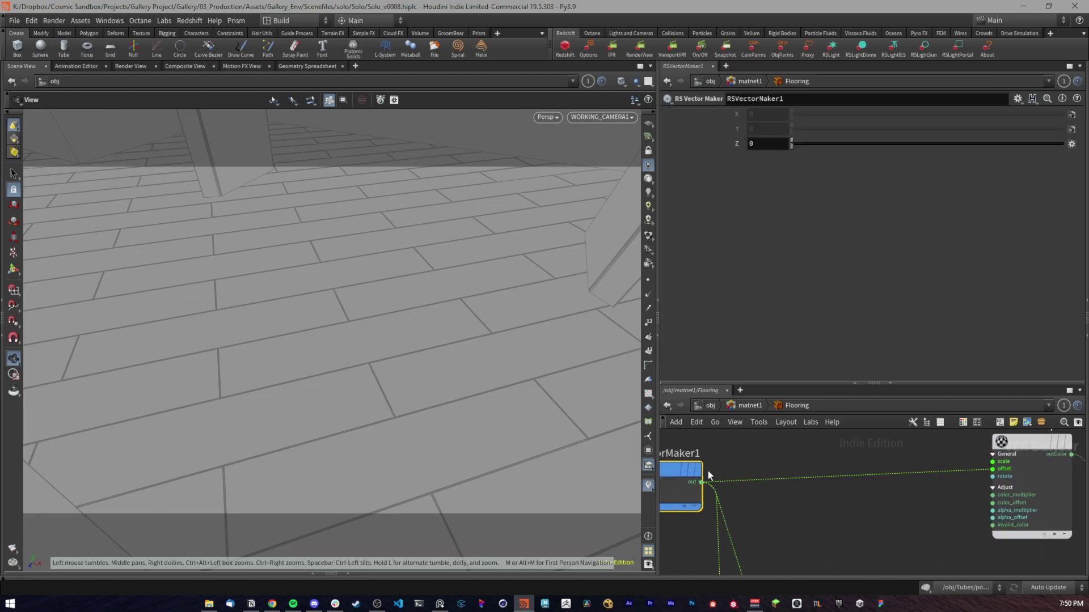
pyautogui.scroll(4, 964, 476)
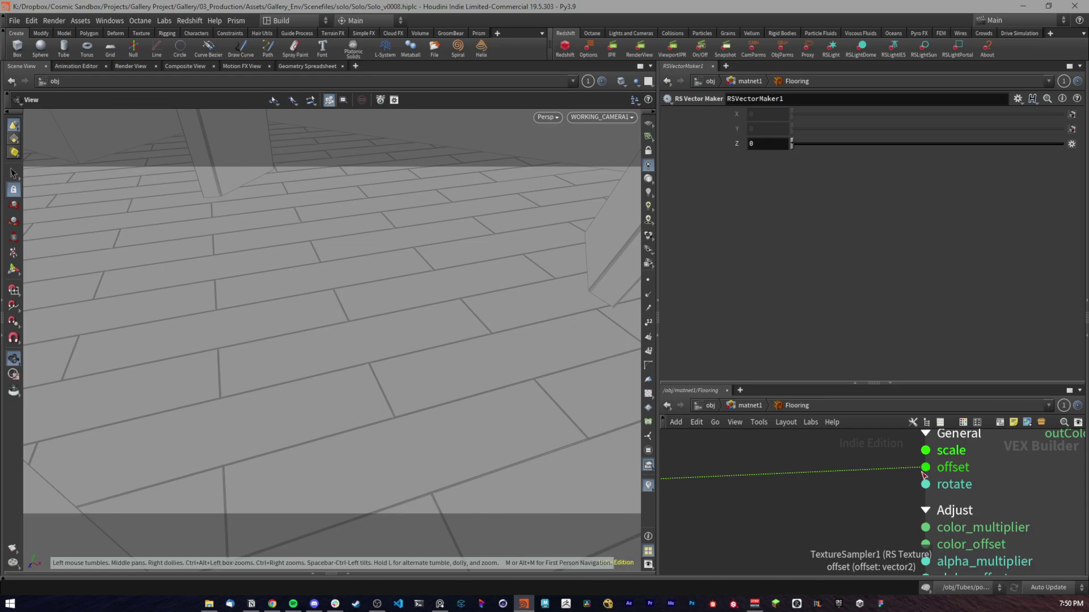
pyautogui.scroll(-4, 800, 492)
# Step: Follow the RSVectorMaker1 branches to TextureSampler5 and TextureSampler4, and enlarge the network editor pane
pyautogui.moveTo(765, 567); pyautogui.dragTo(863, 453, button='middle')
pyautogui.scroll(-3, 922, 533)
pyautogui.moveTo(924, 536); pyautogui.dragTo(855, 537, button='middle')
pyautogui.scroll(3, 849, 549)
pyautogui.scroll(-2, 878, 520)
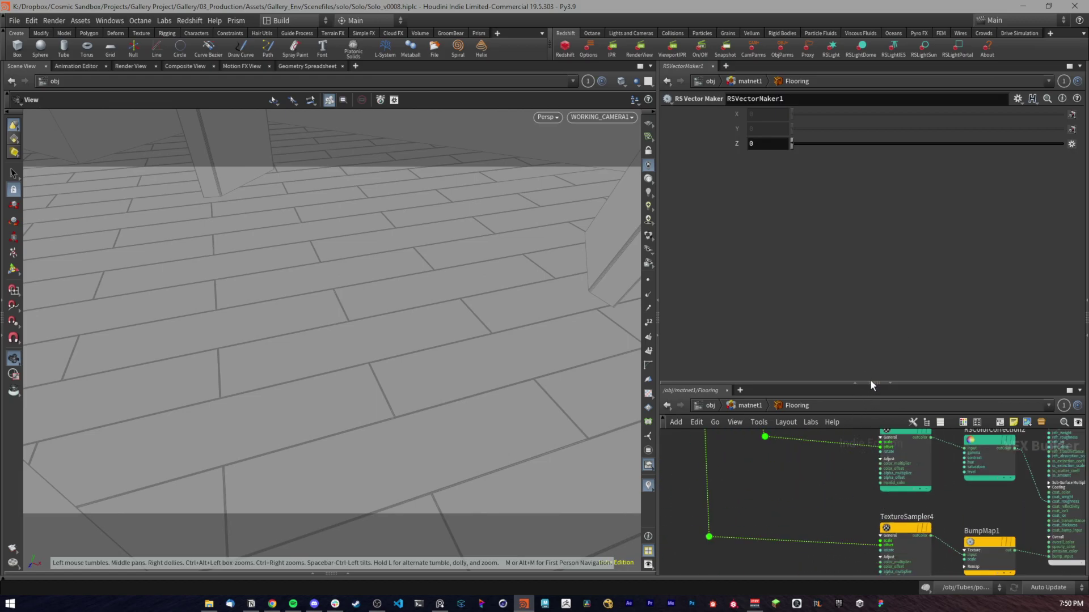
pyautogui.moveTo(907, 385); pyautogui.dragTo(908, 193)
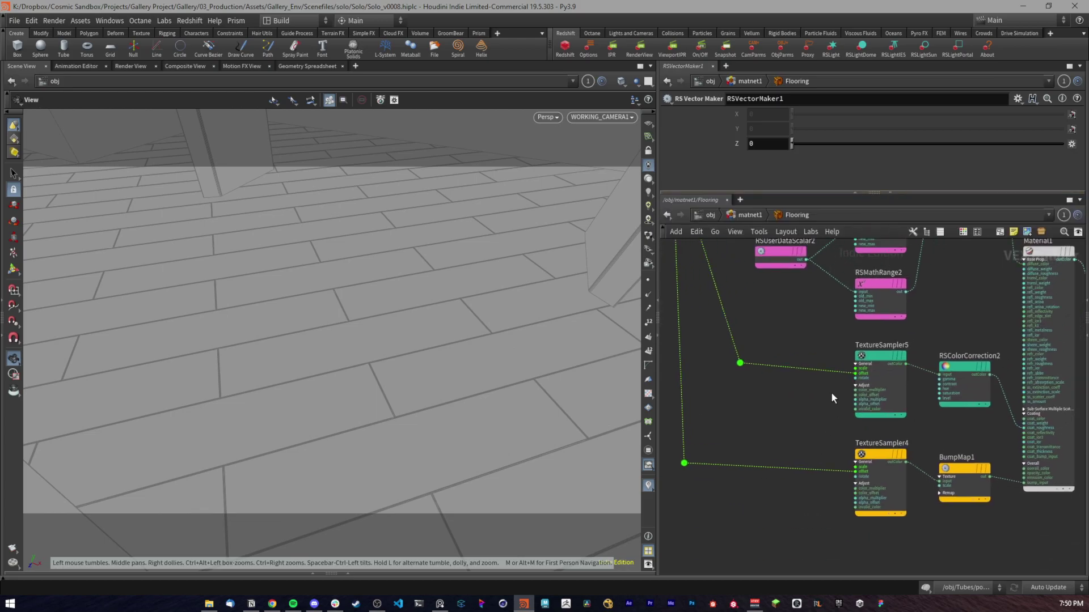
# Step: Inspect the pieceTint attribute name on RSUserDataScalar2 and its wiring into the two RSMathRange nodes
pyautogui.scroll(5, 832, 393)
pyautogui.moveTo(845, 358); pyautogui.dragTo(862, 498, button='middle')
pyautogui.scroll(-3, 862, 498)
pyautogui.moveTo(808, 373); pyautogui.dragTo(818, 472, button='middle')
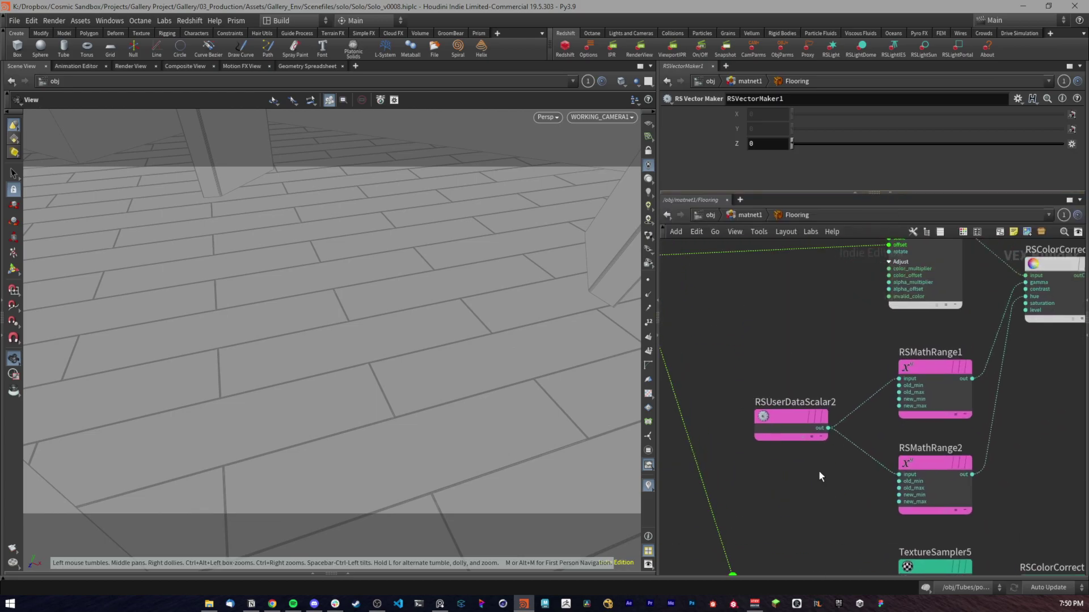
pyautogui.click(790, 418)
pyautogui.moveTo(808, 336); pyautogui.dragTo(745, 346, button='middle')
pyautogui.moveTo(910, 192); pyautogui.dragTo(910, 239)
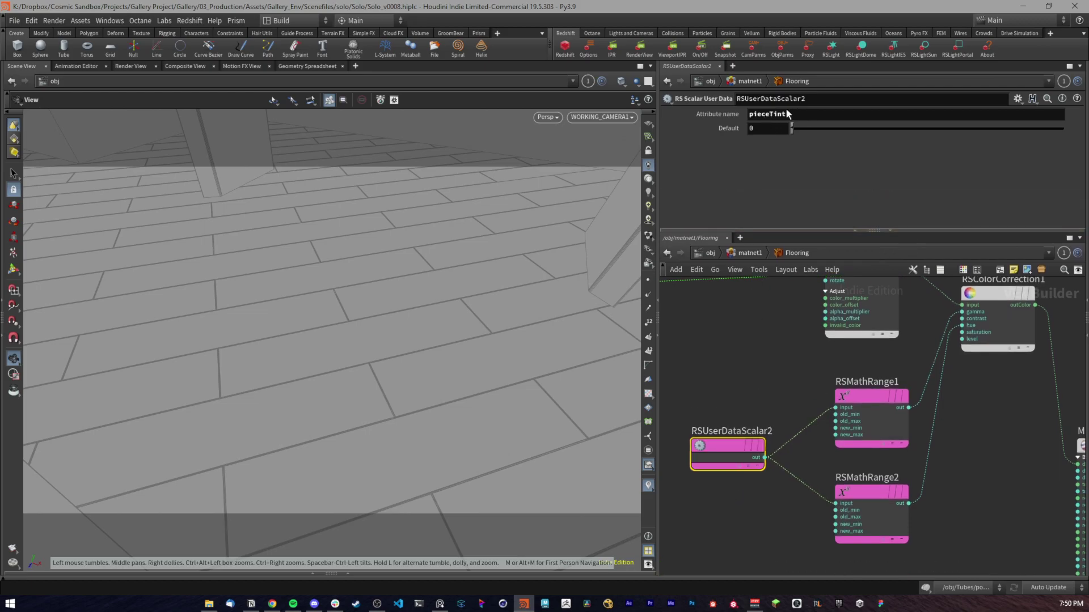
pyautogui.moveTo(802, 279); pyautogui.dragTo(736, 364, button='middle')
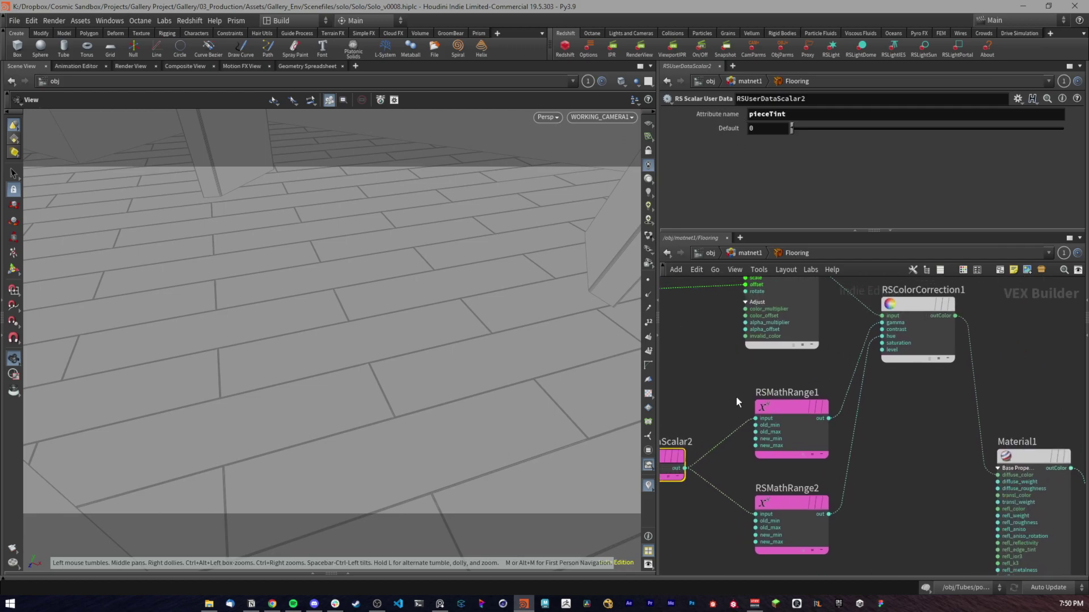
# Step: Examine RSMathRange1's old and new range values and its output wiring, and relate them to the reference renders
pyautogui.click(811, 434)
pyautogui.scroll(3, 805, 408)
pyautogui.moveTo(772, 392)
pyautogui.scroll(1, 810, 397)
pyautogui.moveTo(950, 493); pyautogui.dragTo(1057, 416, button='middle')
pyautogui.moveTo(952, 450); pyautogui.dragTo(921, 454, button='middle')
pyautogui.click(833, 476)
pyautogui.moveTo(920, 452); pyautogui.dragTo(732, 415)
pyautogui.moveTo(910, 473); pyautogui.dragTo(953, 519, button='middle')
pyautogui.click(790, 502)
pyautogui.moveTo(910, 440); pyautogui.dragTo(845, 451)
pyautogui.moveTo(780, 161); pyautogui.dragTo(693, 185)
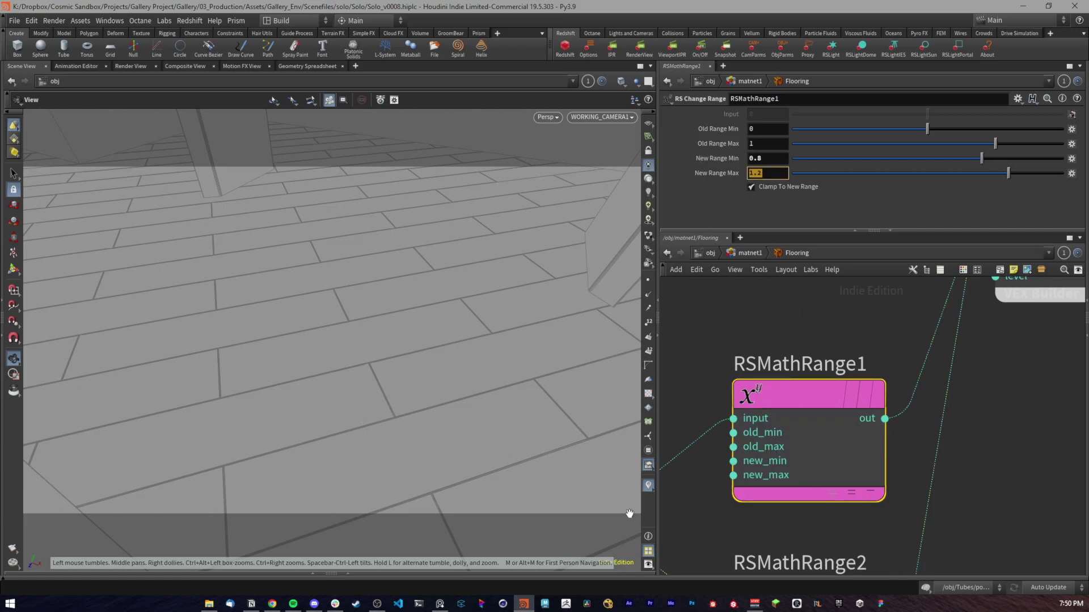
pyautogui.click(439, 604)
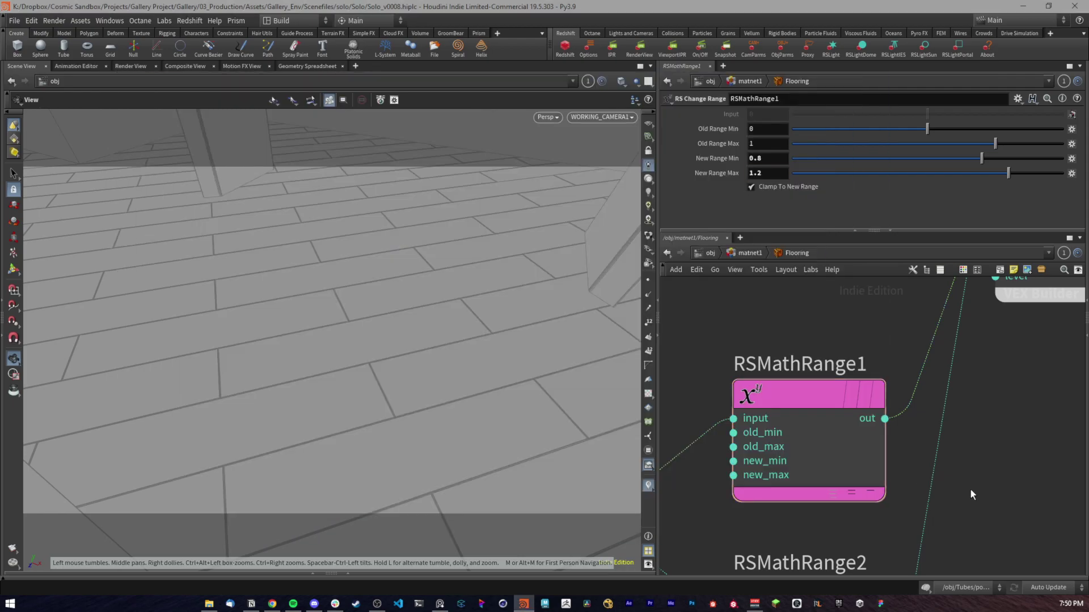
# Step: Examine RSMathRange2's new range values and the gamma and hue inputs of RSColorCorrection1
pyautogui.scroll(-3, 907, 464)
pyautogui.click(760, 519)
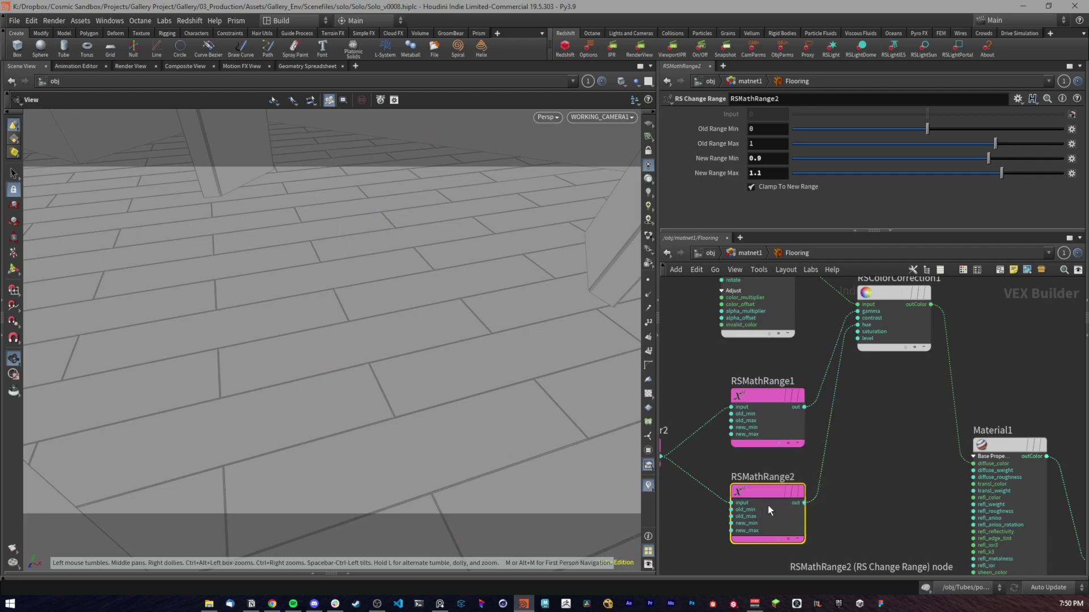
pyautogui.moveTo(880, 481); pyautogui.dragTo(879, 373, button='middle')
pyautogui.click(857, 309)
pyautogui.scroll(-2, 837, 456)
pyautogui.scroll(4, 880, 401)
pyautogui.scroll(-2, 851, 428)
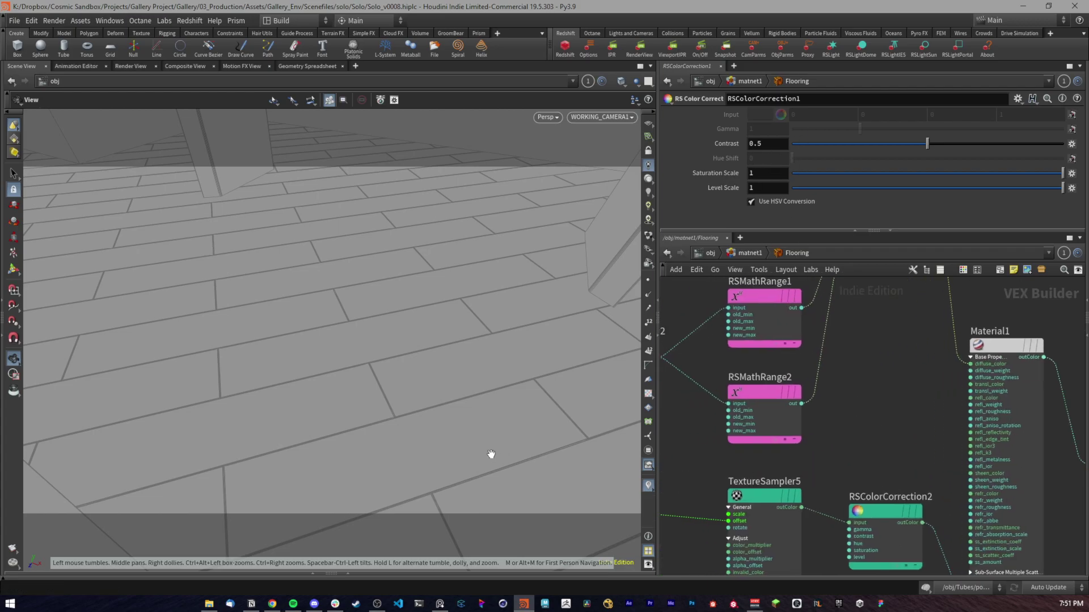
# Step: Bring up the reference image board and study the bench close-up and the wide gallery render with varied planks
pyautogui.click(439, 604)
pyautogui.scroll(-3, 455, 362)
pyautogui.moveTo(491, 351); pyautogui.dragTo(438, 336, button='middle')
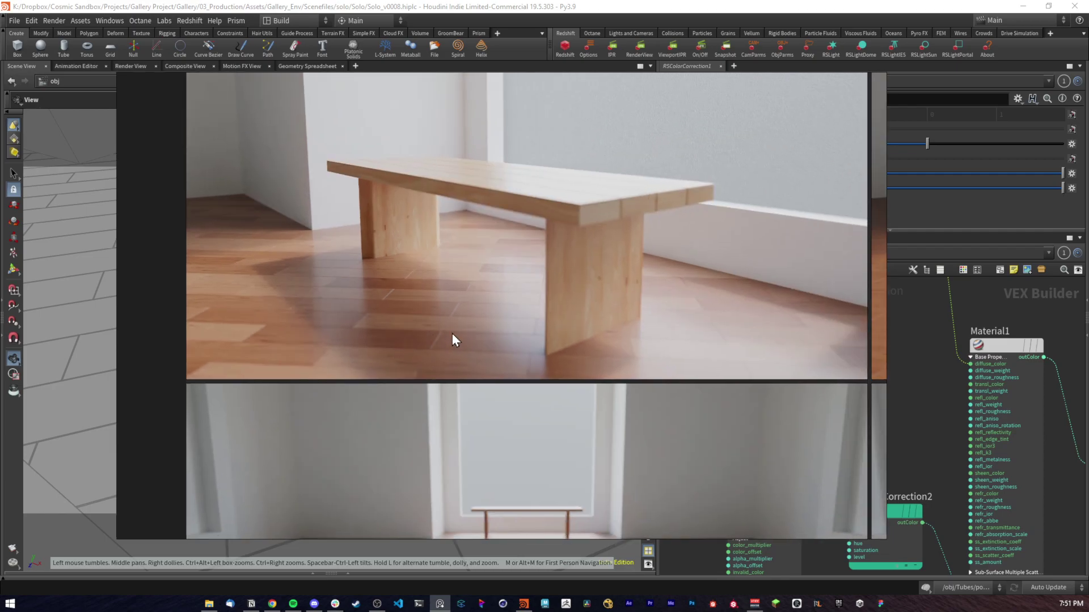
pyautogui.scroll(-4, 575, 332)
pyautogui.moveTo(574, 332); pyautogui.dragTo(528, 282, button='middle')
pyautogui.scroll(5, 483, 478)
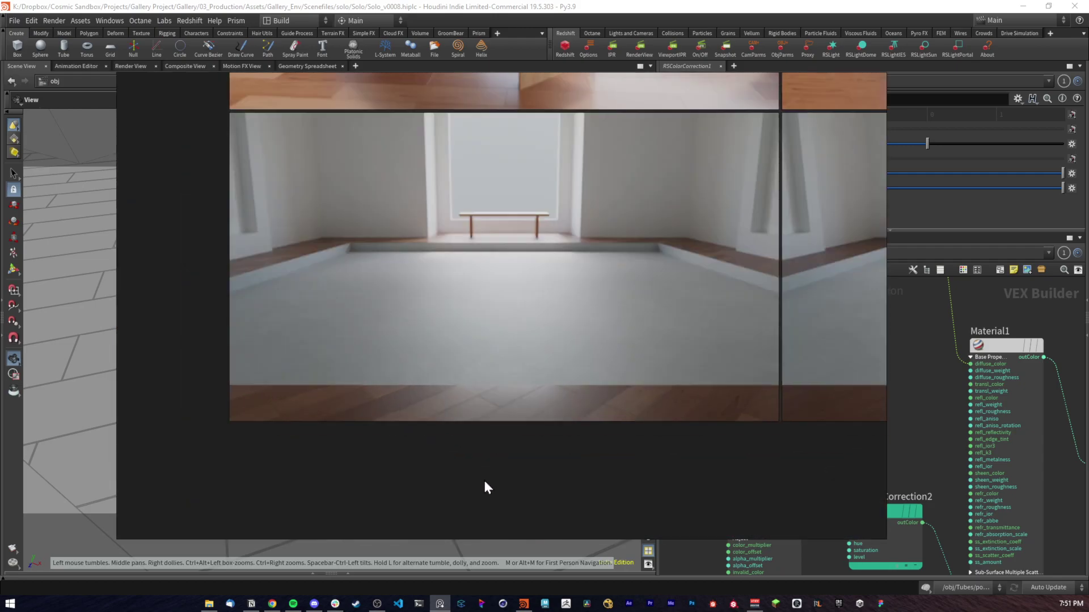
pyautogui.scroll(-2, 507, 398)
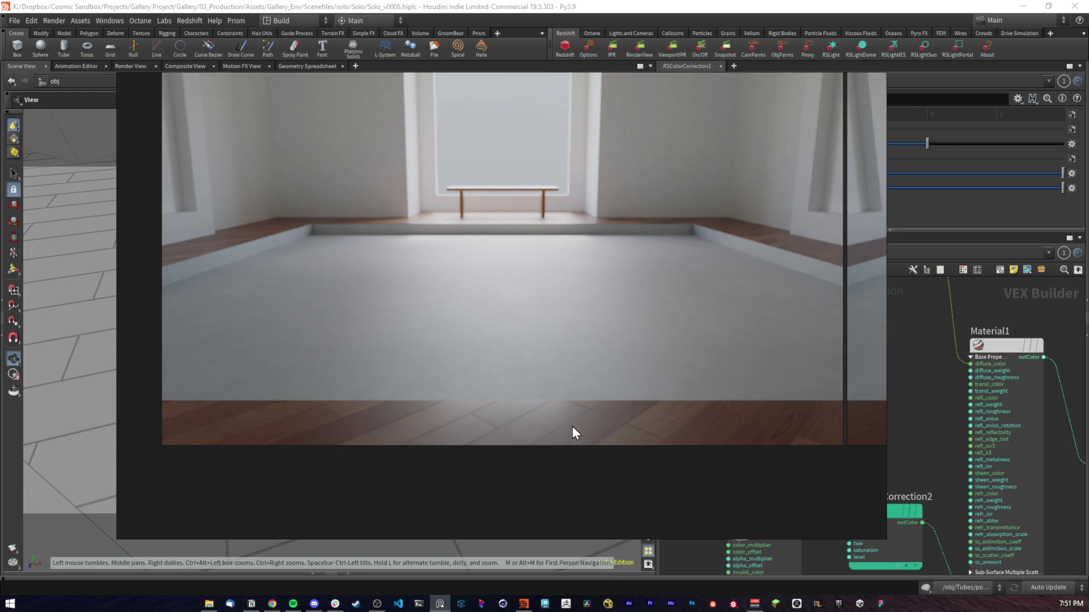
pyautogui.moveTo(571, 423); pyautogui.dragTo(575, 432, button='middle')
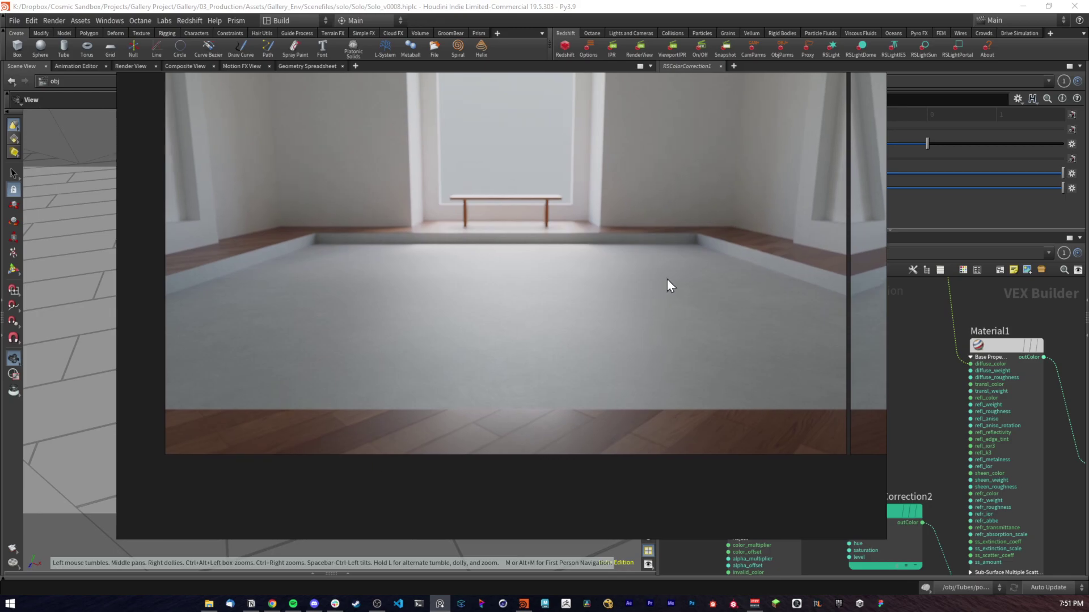
pyautogui.moveTo(586, 282); pyautogui.dragTo(553, 319, button='middle')
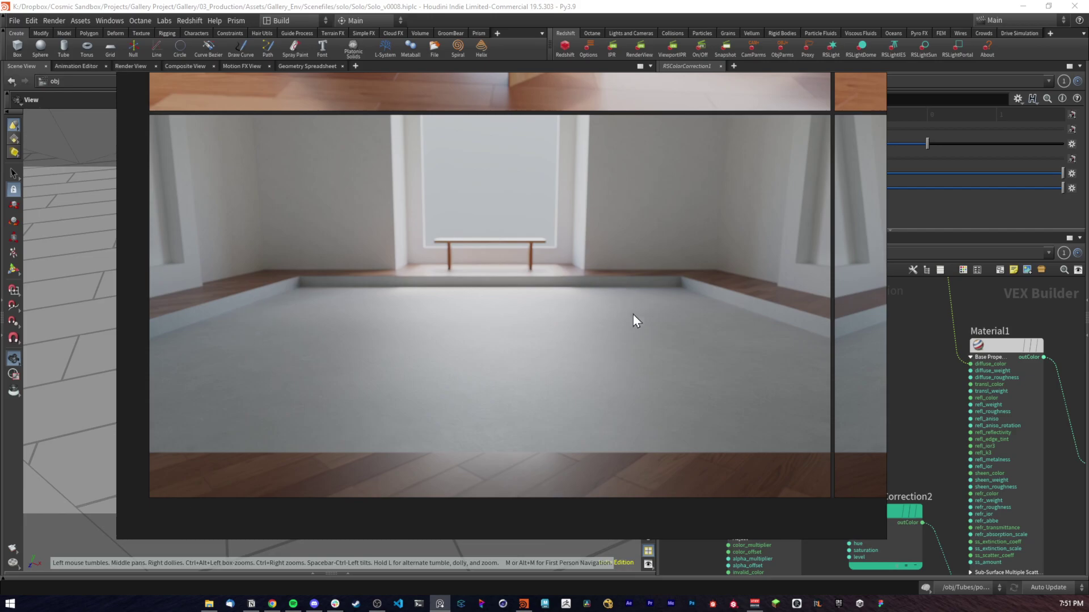
# Step: Return to Houdini and review the complete Flooring node network
pyautogui.click(925, 425)
pyautogui.moveTo(909, 431)
pyautogui.mouseDown(button='middle')
pyautogui.moveTo(880, 425)
pyautogui.moveTo(827, 456)
pyautogui.moveTo(930, 430)
pyautogui.mouseUp(button='middle')
pyautogui.scroll(-3, 879, 426)
pyautogui.scroll(-2, 928, 389)
pyautogui.moveTo(927, 389); pyautogui.dragTo(919, 404, button='middle')
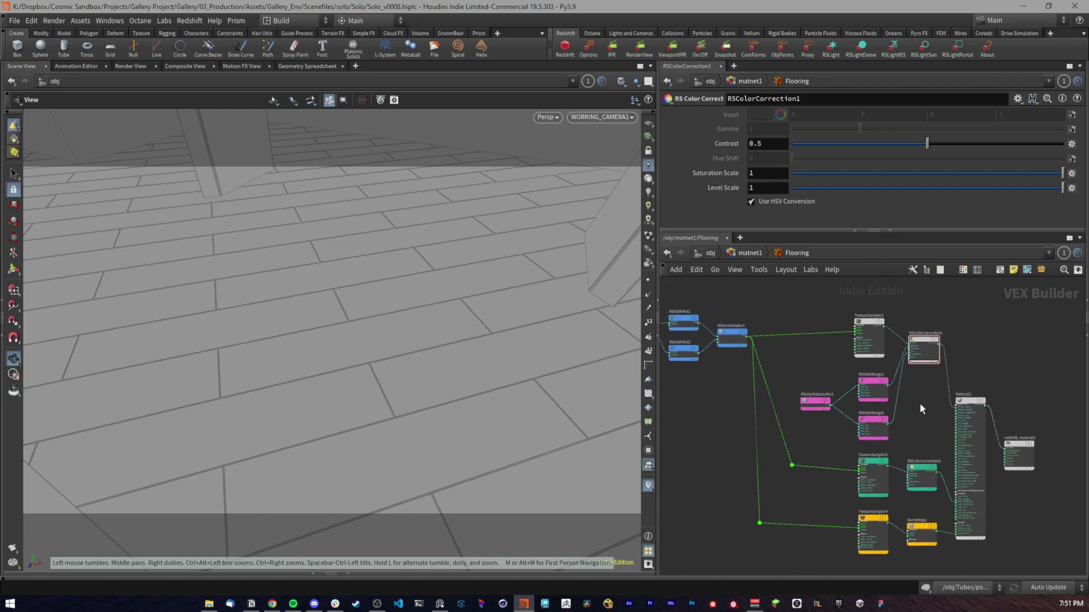
pyautogui.moveTo(792, 352); pyautogui.dragTo(884, 311, button='middle')
# Step: Go up to the obj level and enlarge the parameter pane above the network editor
pyautogui.click(709, 253)
pyautogui.scroll(-4, 845, 437)
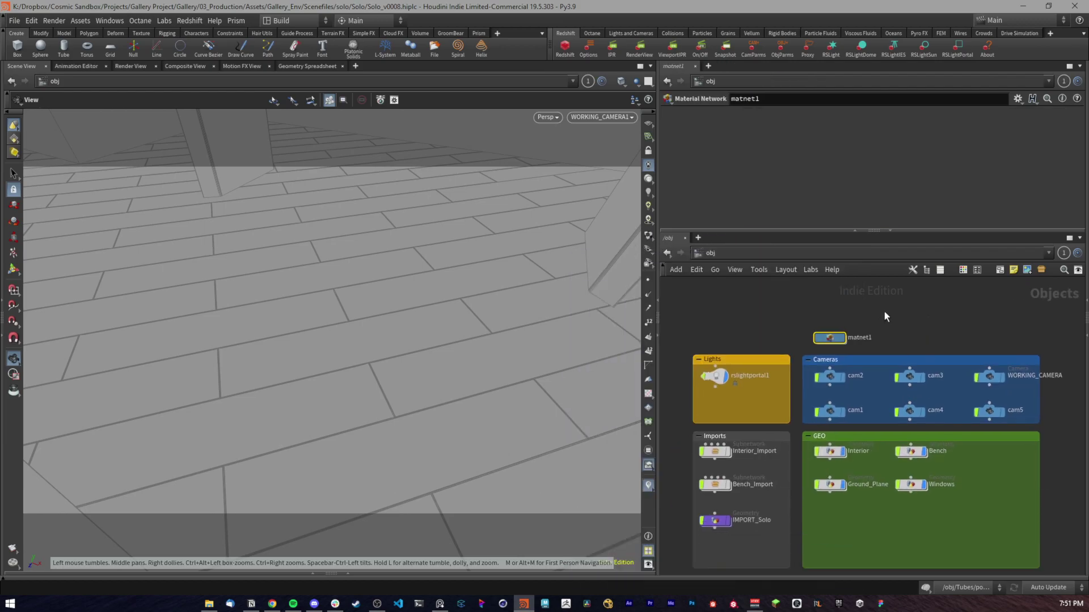
pyautogui.moveTo(907, 230); pyautogui.dragTo(912, 336)
# Step: Reopen the reference image board and compare the bench close-ups with uniform and varied floor planks
pyautogui.click(439, 604)
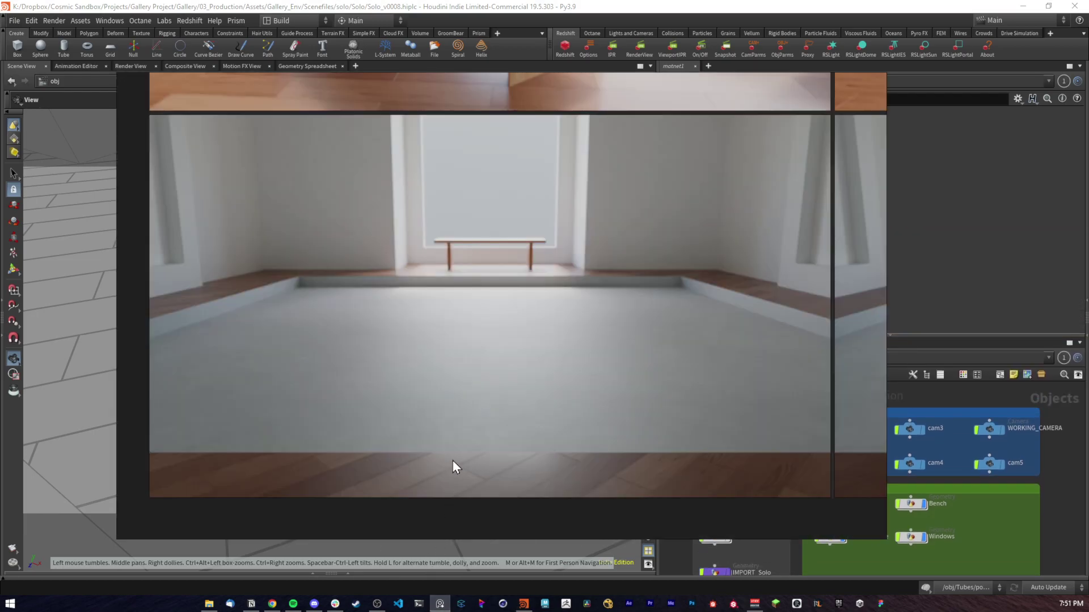
pyautogui.scroll(-3, 532, 354)
pyautogui.scroll(5, 634, 284)
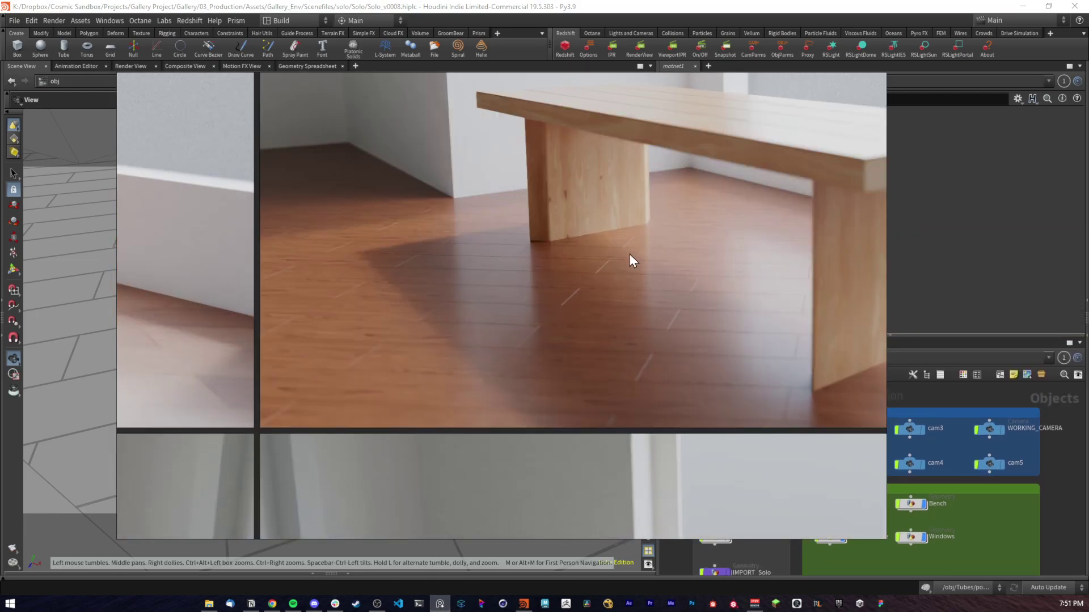
pyautogui.scroll(-3, 628, 256)
pyautogui.moveTo(430, 283); pyautogui.dragTo(808, 286, button='middle')
pyautogui.moveTo(351, 321); pyautogui.dragTo(609, 372, button='middle')
pyautogui.scroll(-2, 558, 332)
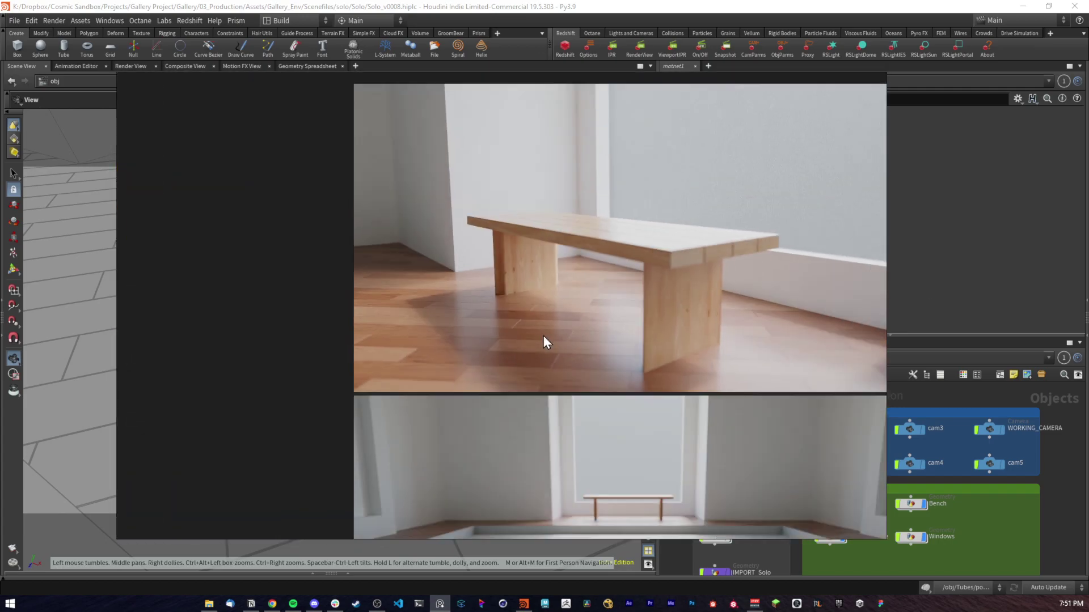
pyautogui.moveTo(554, 327); pyautogui.dragTo(500, 315, button='middle')
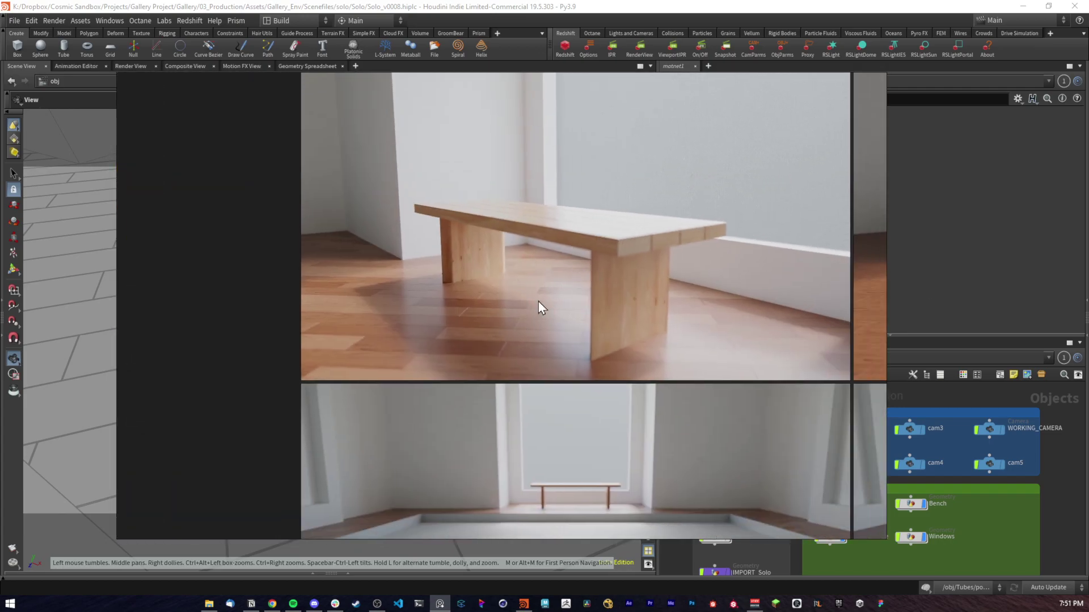
# Step: Compare the two wide gallery renders side by side, focusing on their wood flooring
pyautogui.moveTo(619, 355); pyautogui.dragTo(581, 80, button='middle')
pyautogui.scroll(-2, 562, 393)
pyautogui.moveTo(562, 392); pyautogui.dragTo(289, 379, button='middle')
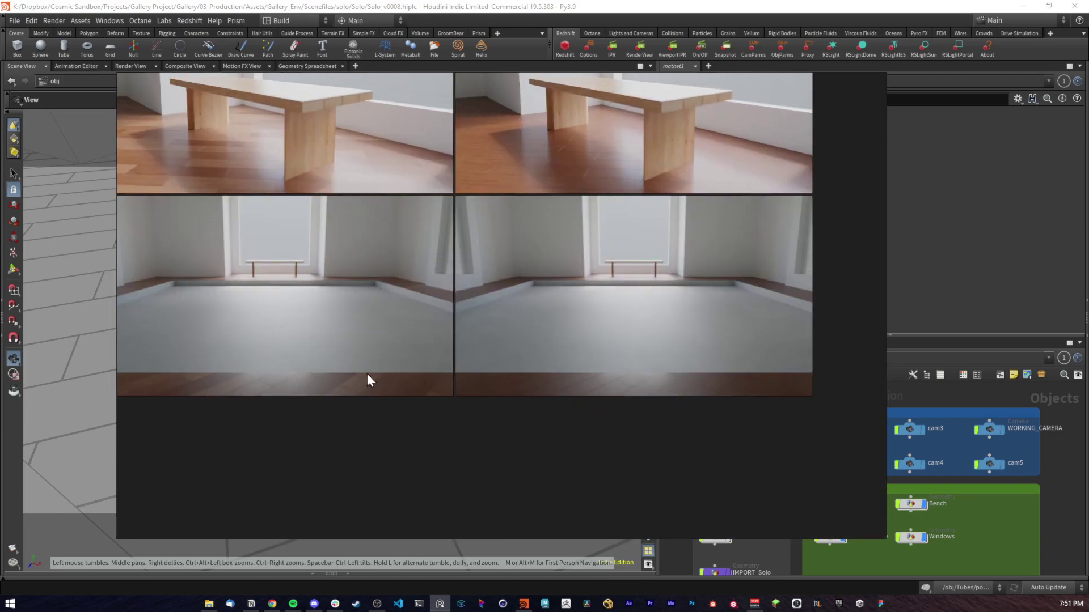
pyautogui.scroll(3, 652, 391)
pyautogui.scroll(-1, 616, 389)
pyautogui.moveTo(615, 389); pyautogui.dragTo(566, 405, button='middle')
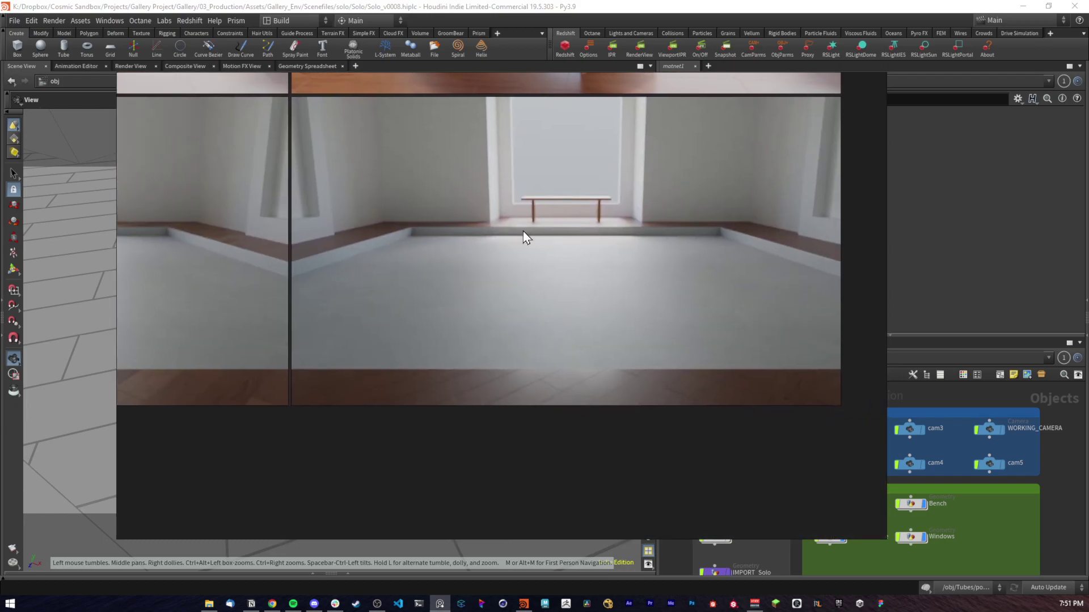
pyautogui.scroll(-3, 440, 272)
pyautogui.scroll(1, 597, 352)
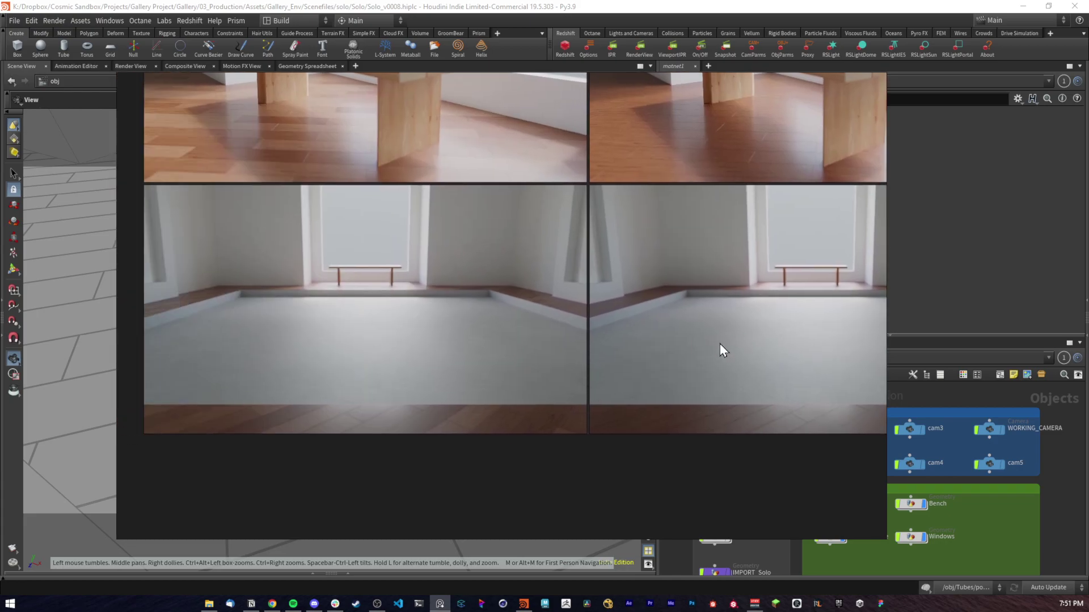
# Step: Examine the wide gallery render with the varied planks up close
pyautogui.moveTo(536, 356); pyautogui.dragTo(672, 383, button='middle')
pyautogui.scroll(3, 673, 383)
pyautogui.moveTo(560, 400); pyautogui.dragTo(761, 430, button='middle')
pyautogui.scroll(-1, 624, 400)
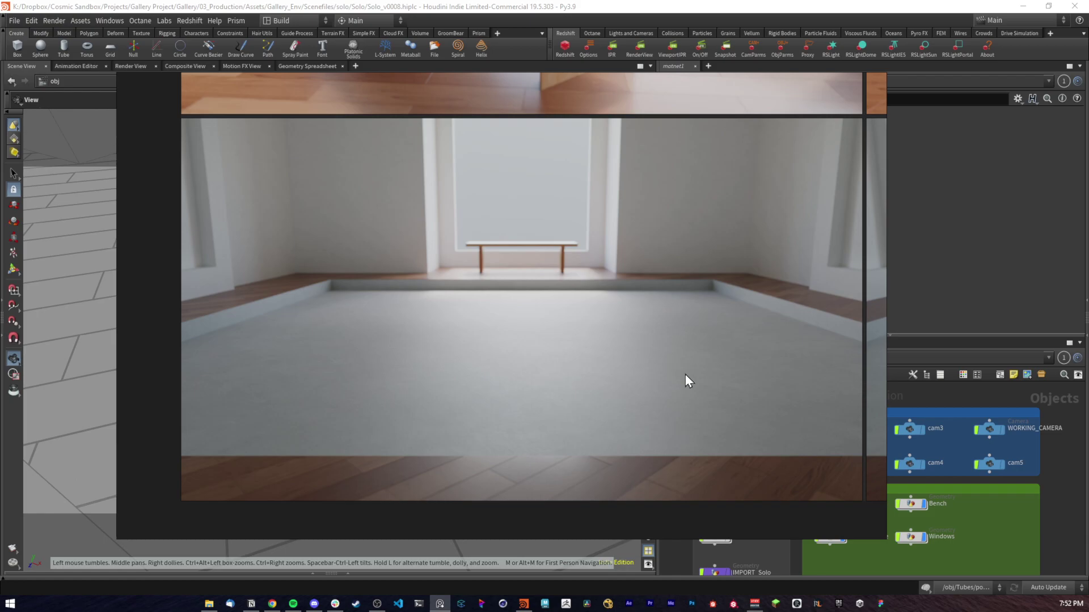
pyautogui.moveTo(649, 318); pyautogui.dragTo(636, 324, button='middle')
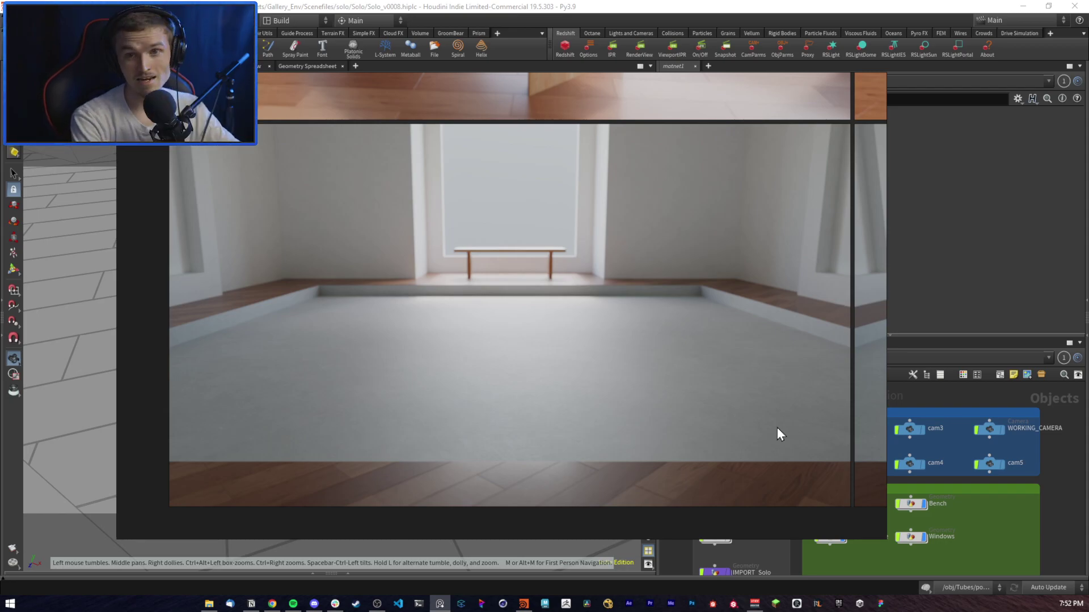
# Step: Return to an overview of the image board with the bench close-ups above the wide gallery renders
pyautogui.scroll(-5, 568, 301)
pyautogui.moveTo(592, 252); pyautogui.dragTo(500, 393, button='middle')
pyautogui.scroll(5, 549, 341)
pyautogui.scroll(-2, 505, 390)
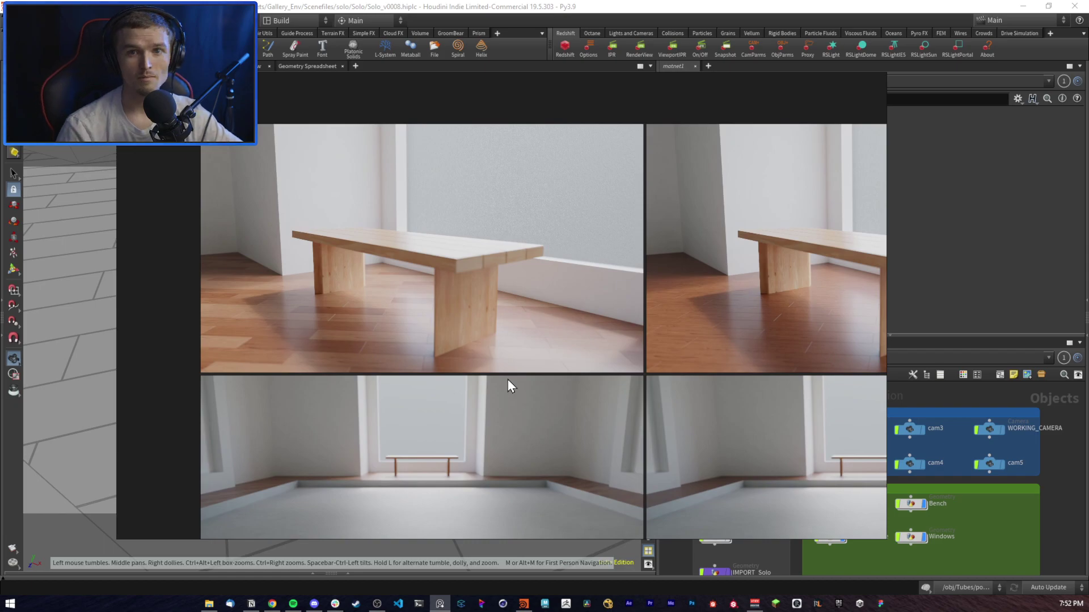